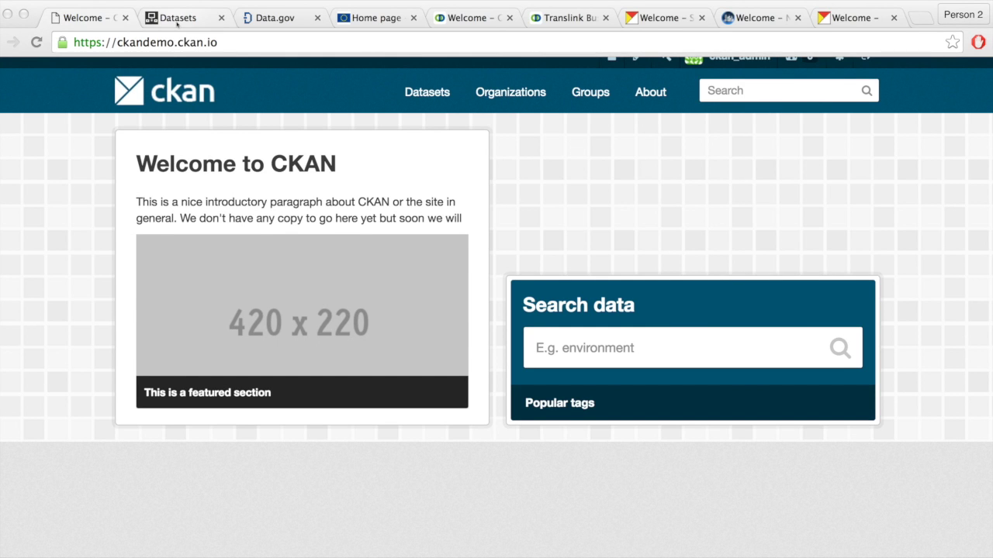
Visit the data.gov.uk datasets page, the Data.gov home page and the European Data Portal home page in turn
left_click(177, 24)
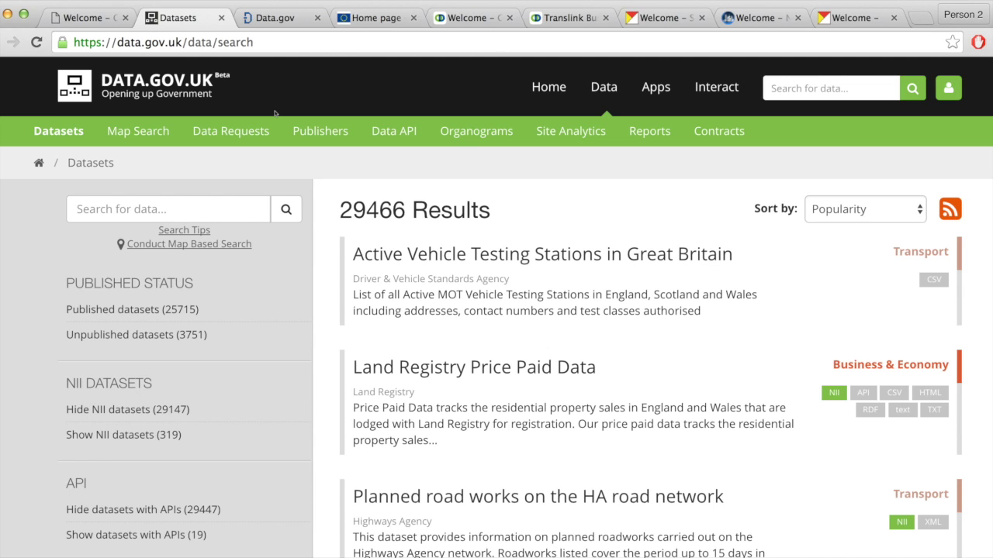
left_click(275, 19)
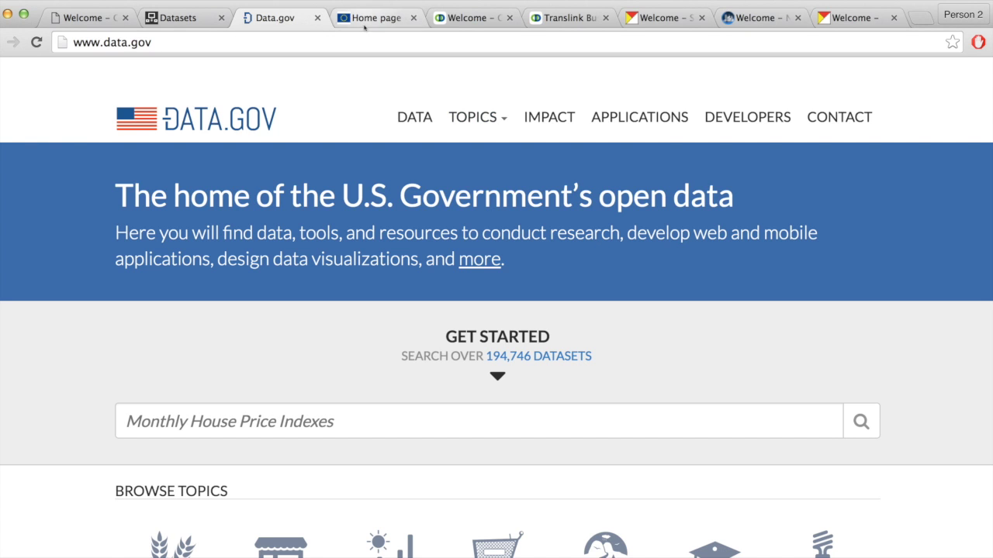
left_click(364, 23)
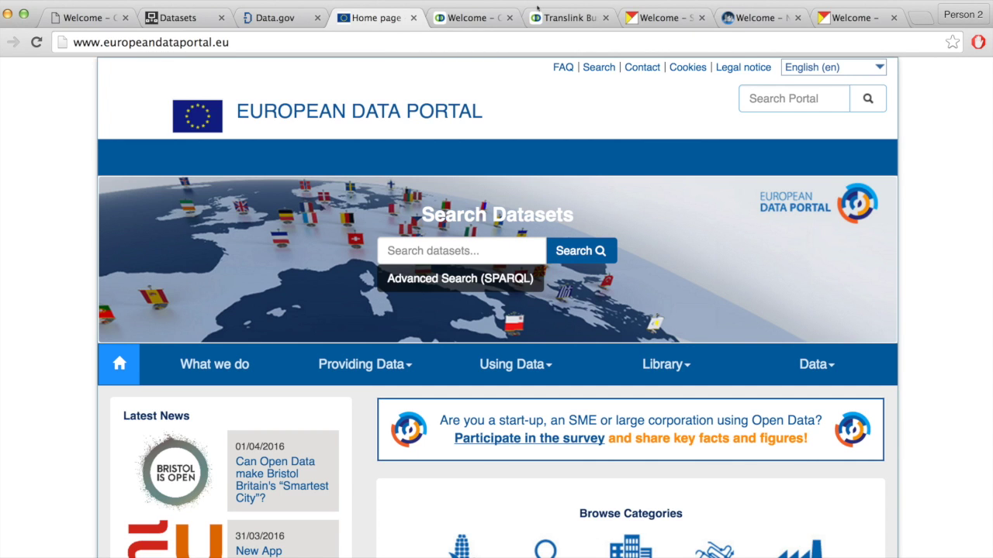
Explore the European Data Portal's home page and open its Datasets listing from the Data section
scroll(363, 175, "down", 3)
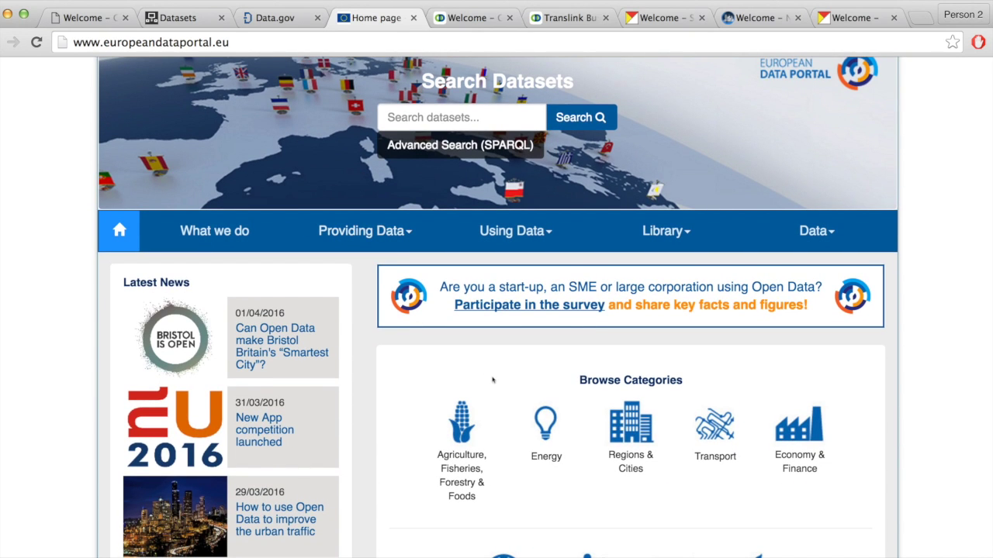
scroll(527, 267, "up", 1)
left_click(550, 250)
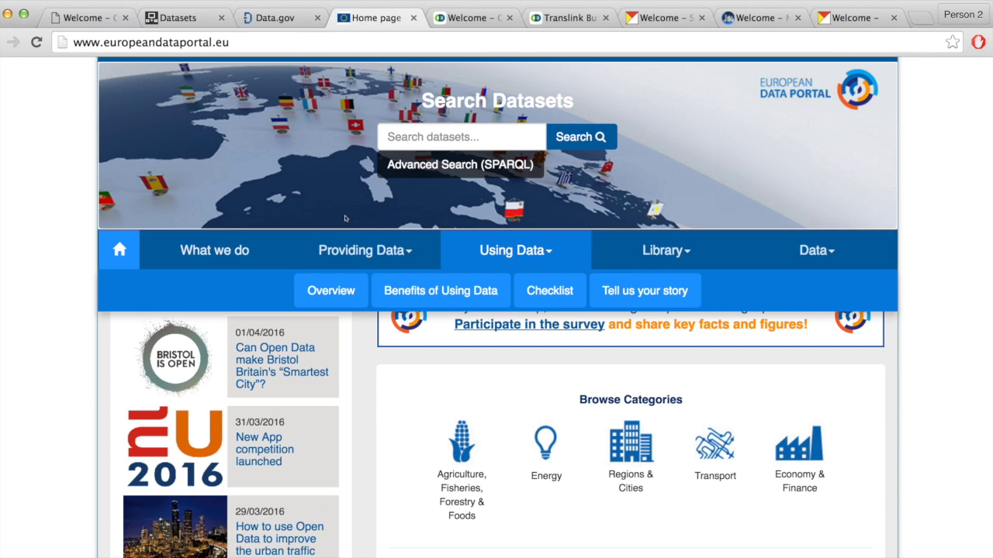
scroll(344, 214, "up", 3)
left_click(884, 353)
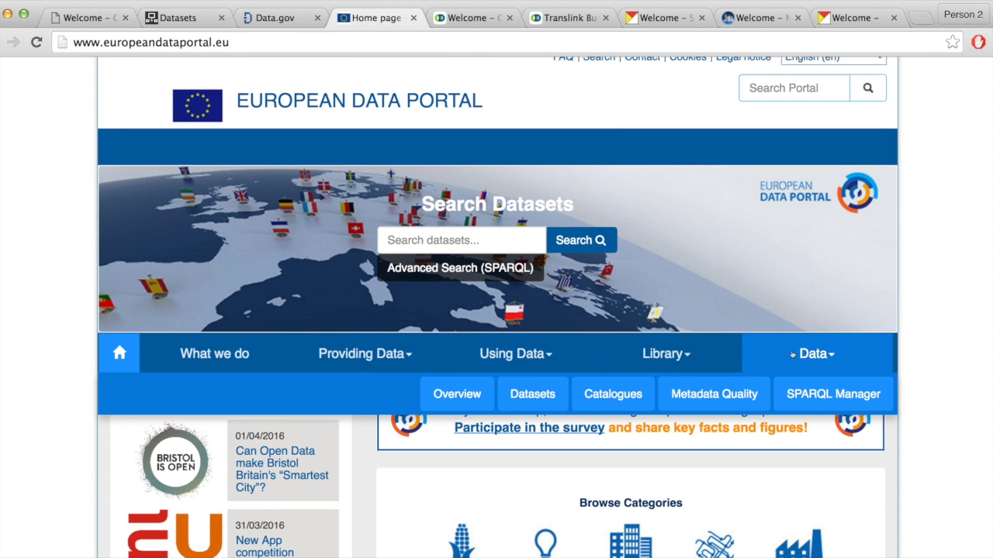
left_click(526, 395)
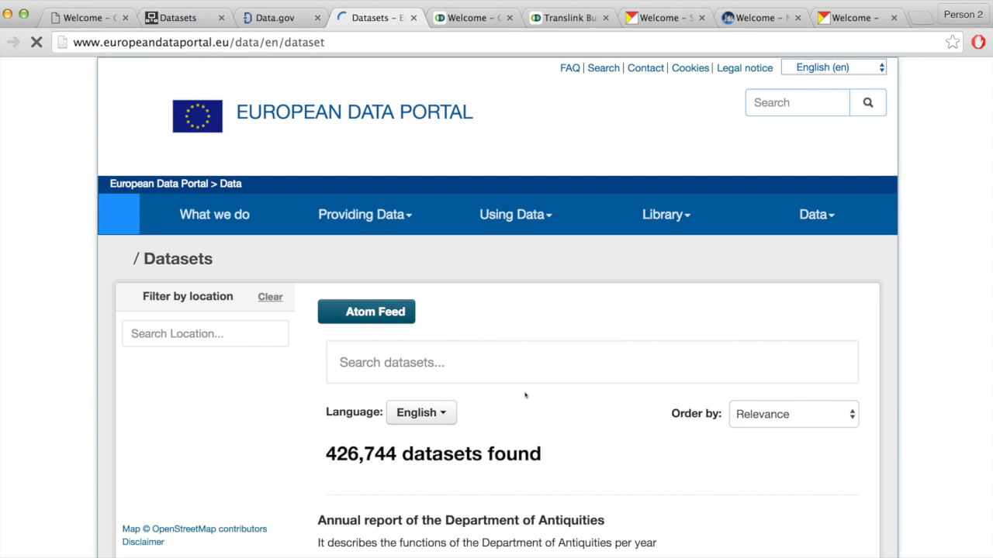
scroll(525, 396, "down", 2)
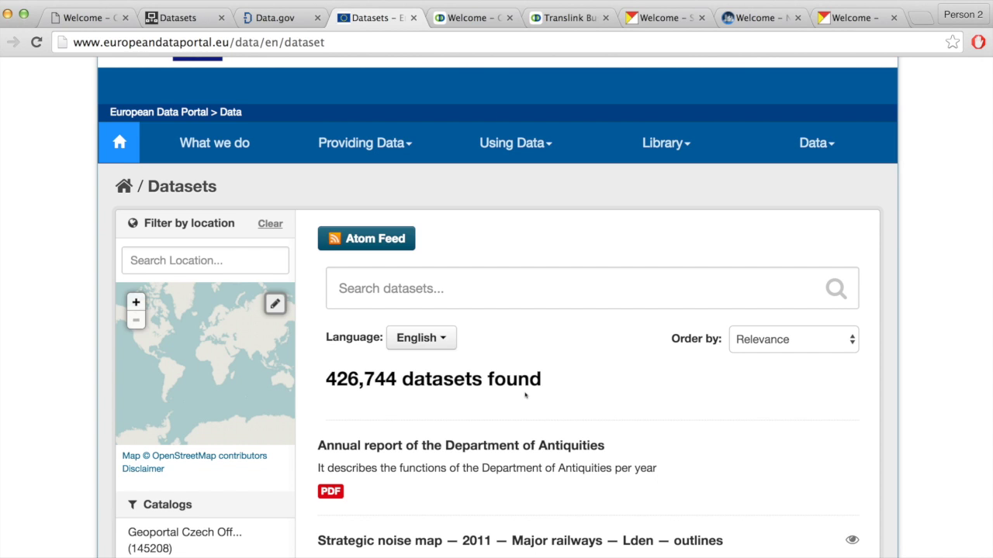
Compare the CKAN demo site's home page with the data.gov.uk datasets page
left_click(83, 19)
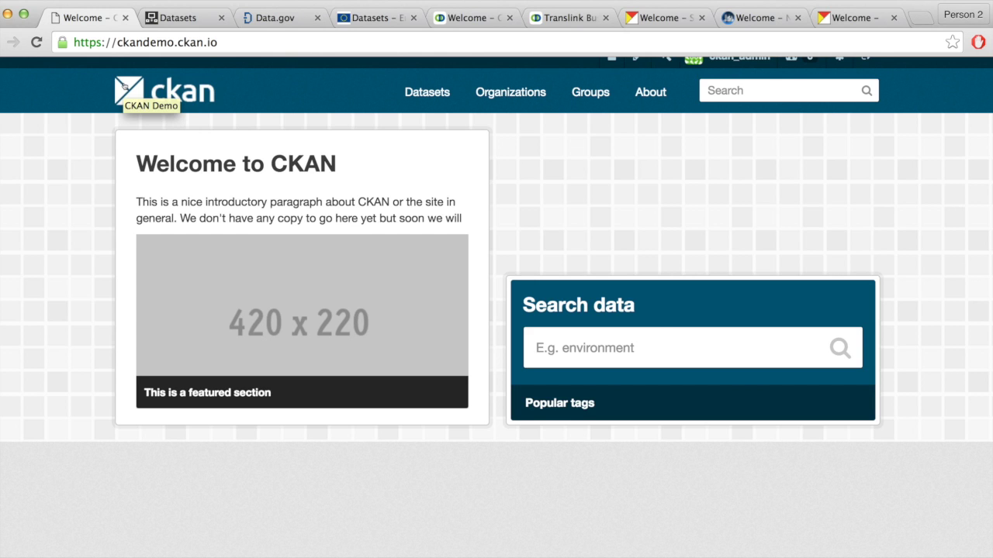
scroll(124, 85, "up", 1)
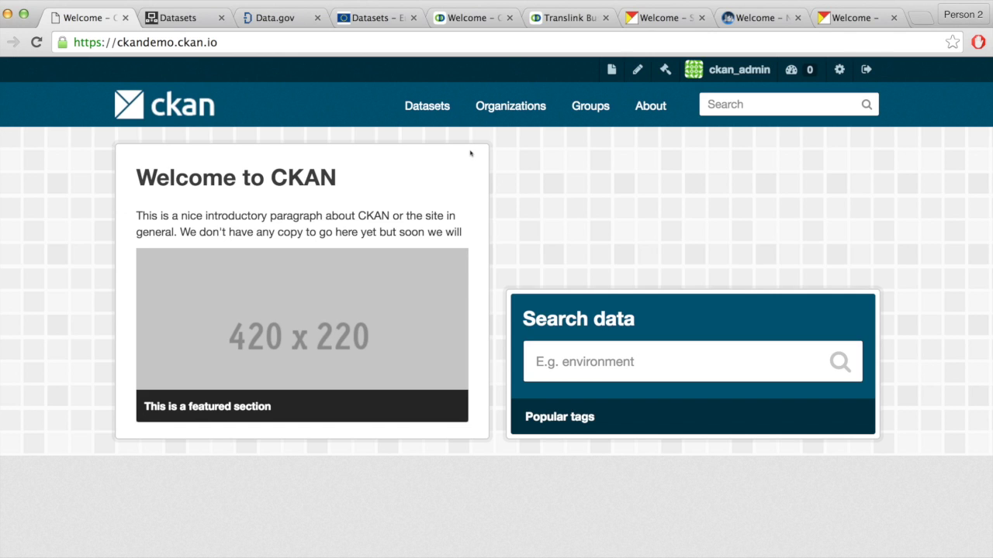
left_click(182, 19)
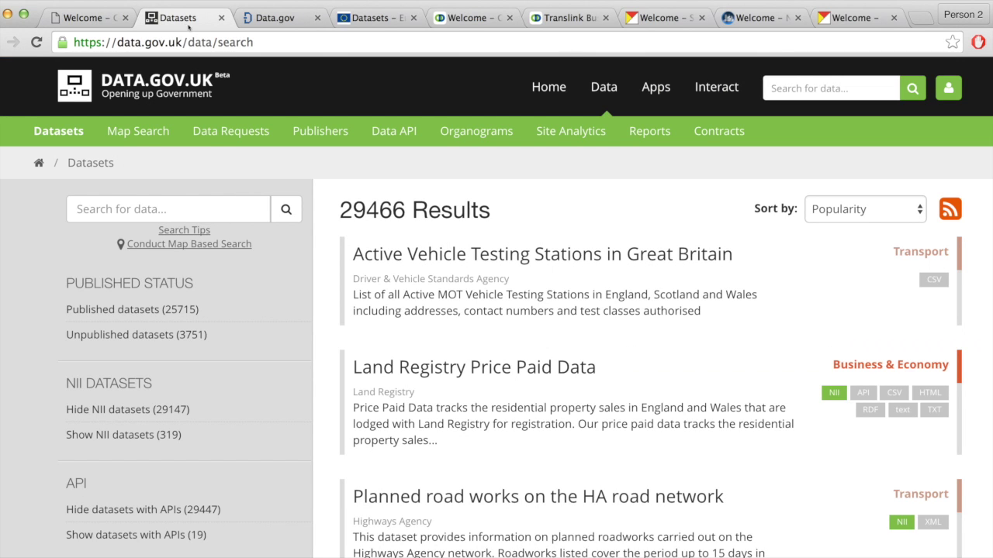
left_click(84, 17)
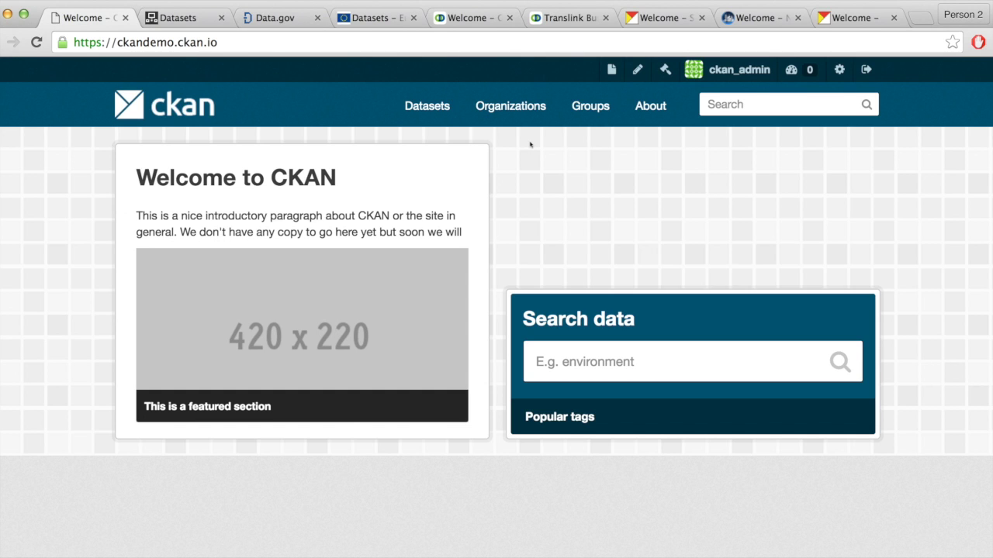
Open the Publishers page on data.gov.uk and expand Academics and the Department for Business, Innovation and Skills (BIS)
left_click(171, 21)
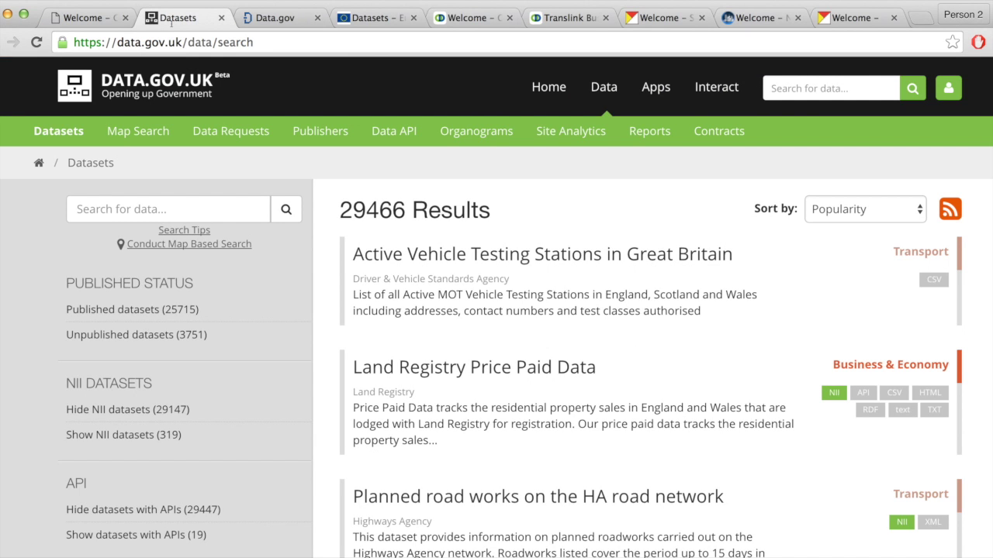
left_click(324, 132)
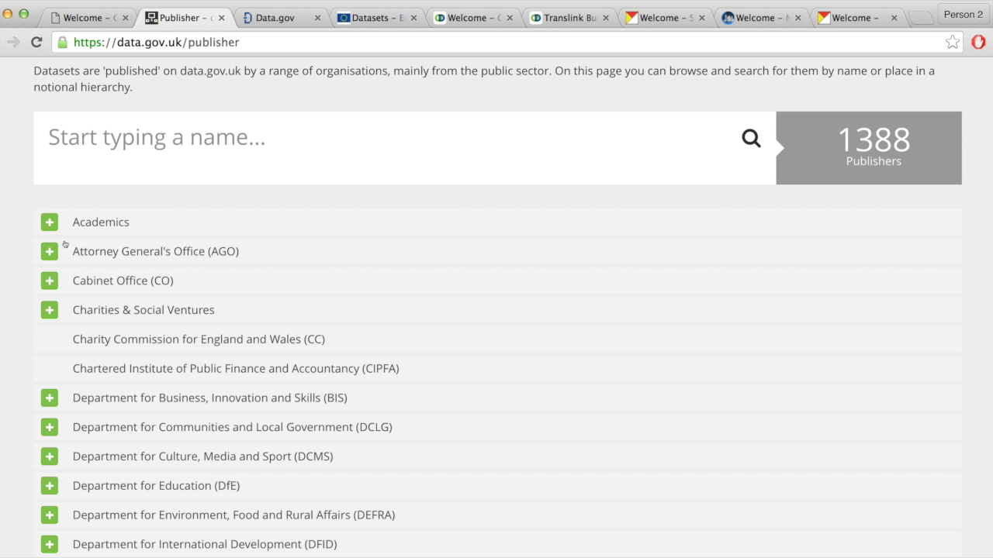
left_click(63, 232)
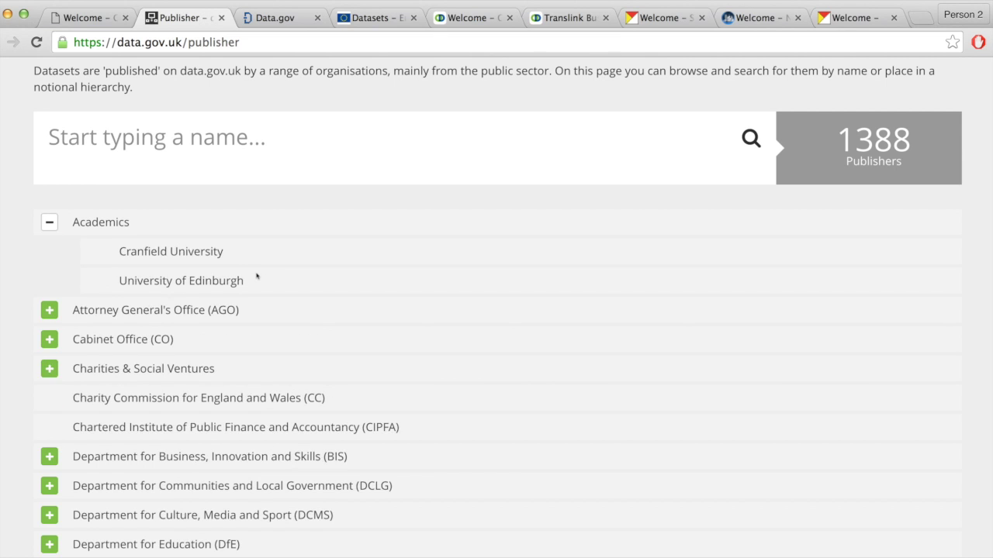
scroll(257, 276, "down", 3)
left_click(49, 358)
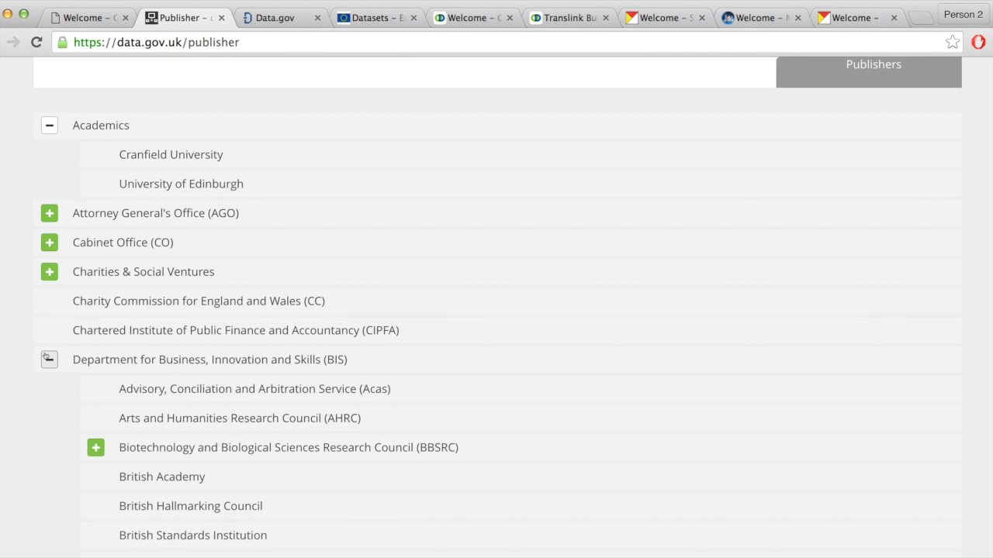
Look through the BIS sub-publishers and expand the Department of Energy and Climate Change (DECC)
scroll(177, 344, "down", 10)
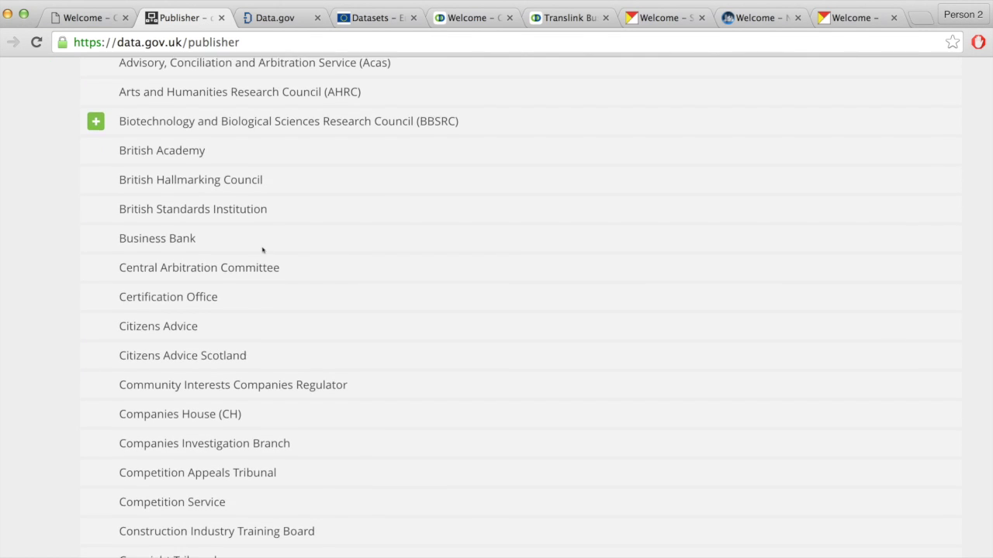
scroll(263, 250, "down", 7)
scroll(262, 250, "down", 3)
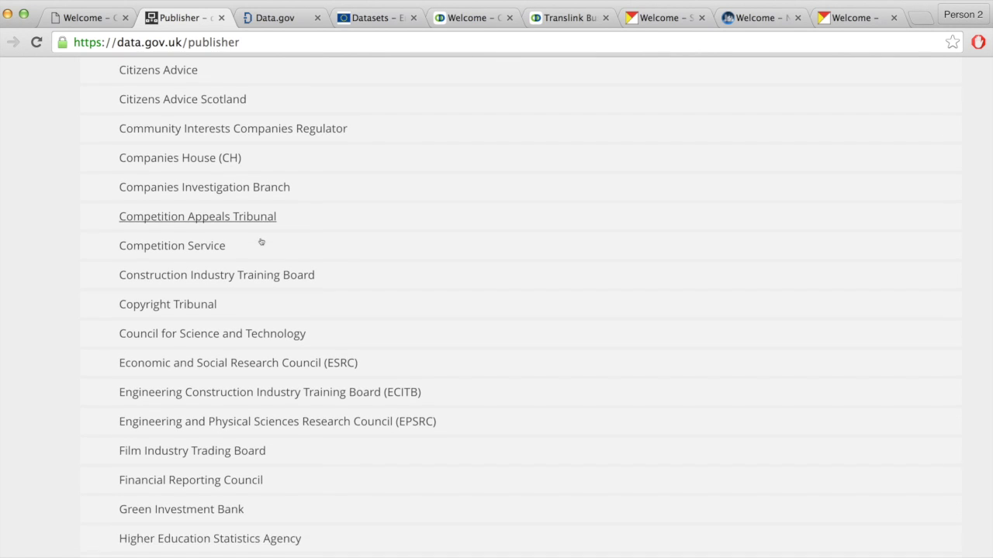
scroll(261, 242, "down", 20)
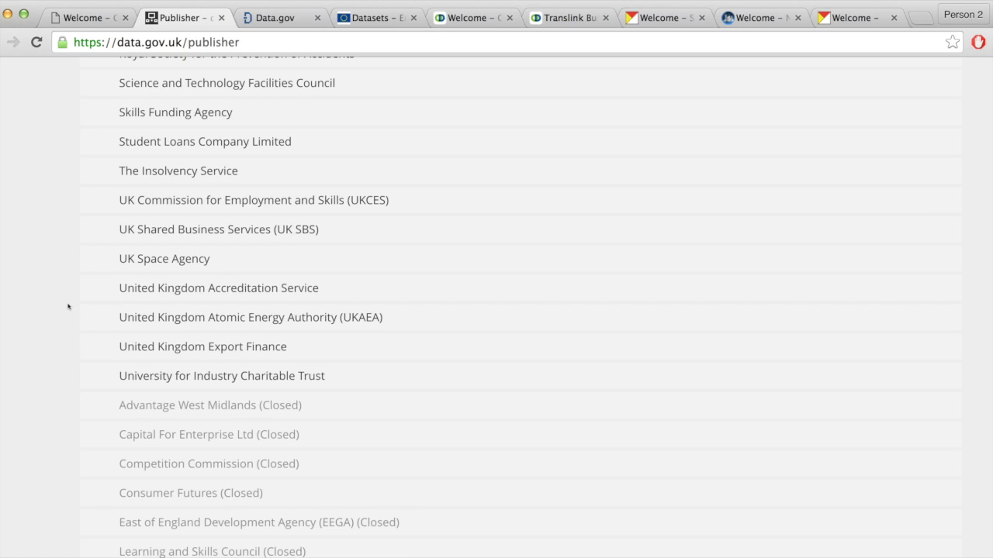
scroll(67, 307, "down", 15)
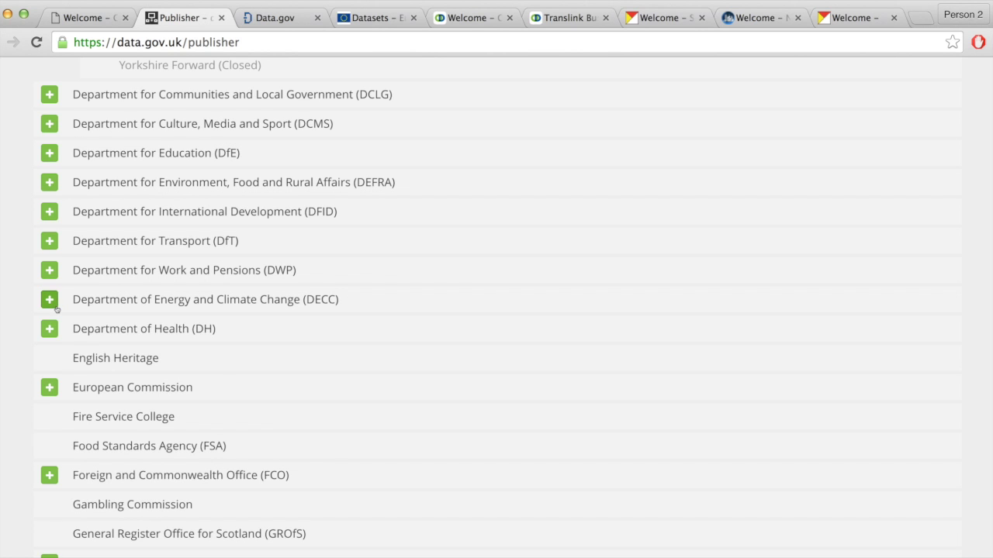
left_click(49, 299)
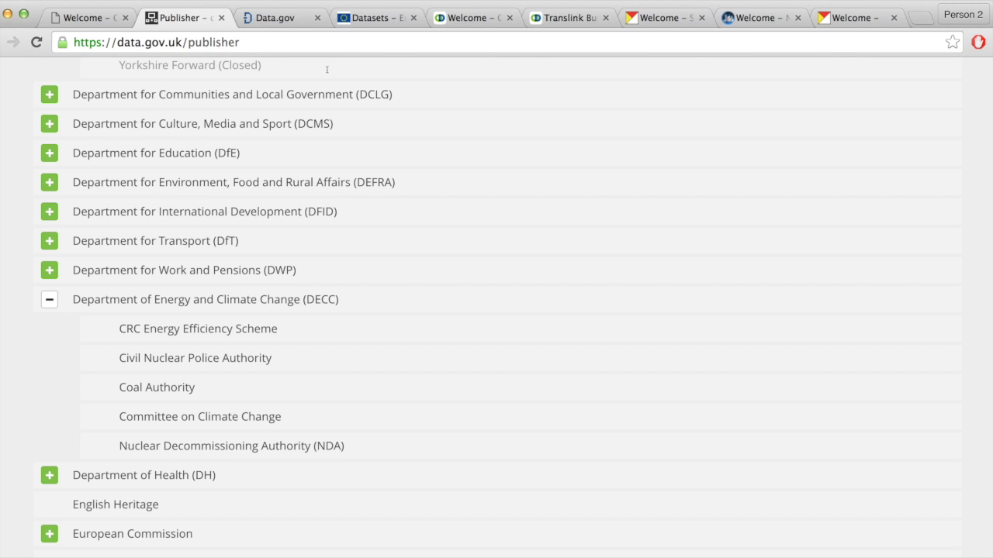
Switch to the OpenDataNI portal and look through its Publisher list of organizations
key("super+5")
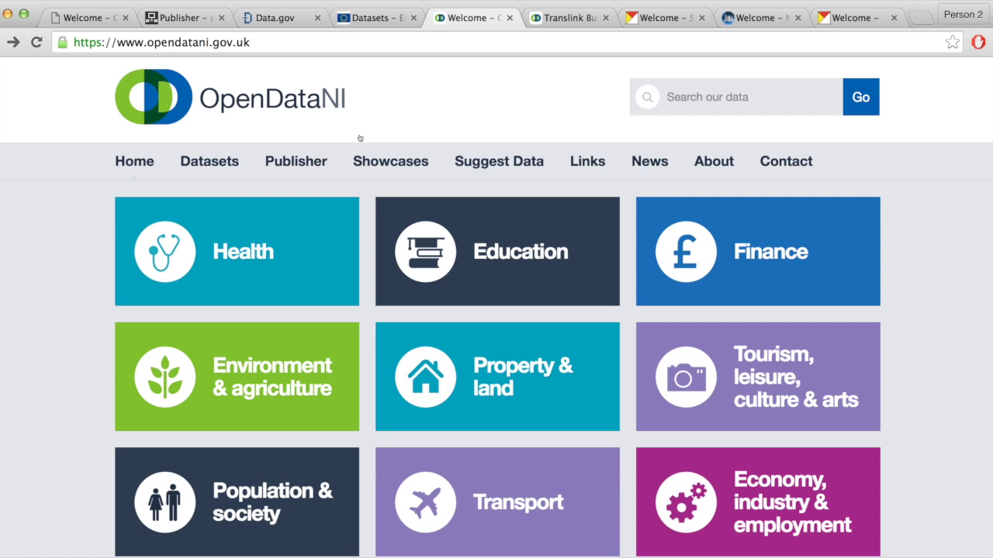
left_click(316, 163)
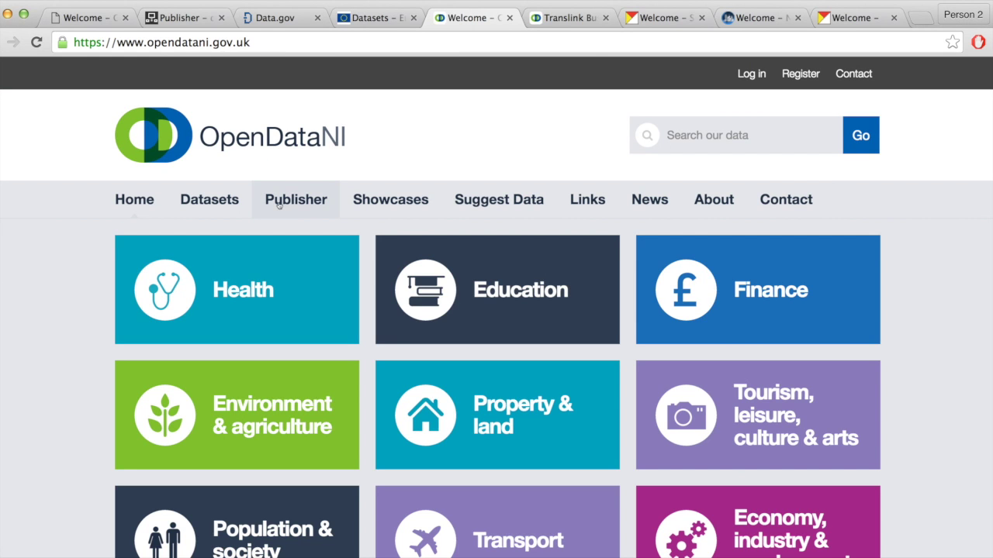
left_click(278, 203)
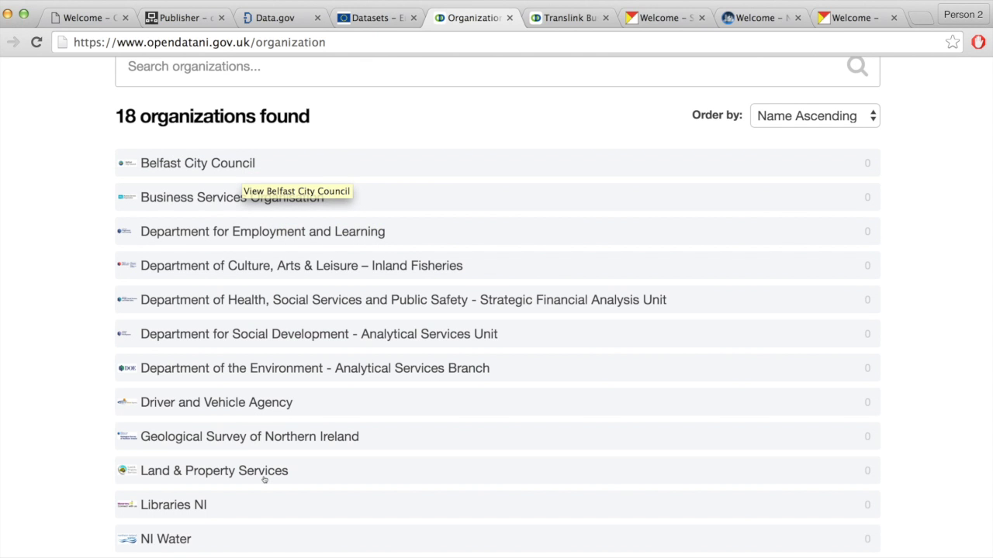
scroll(264, 479, "up", 3)
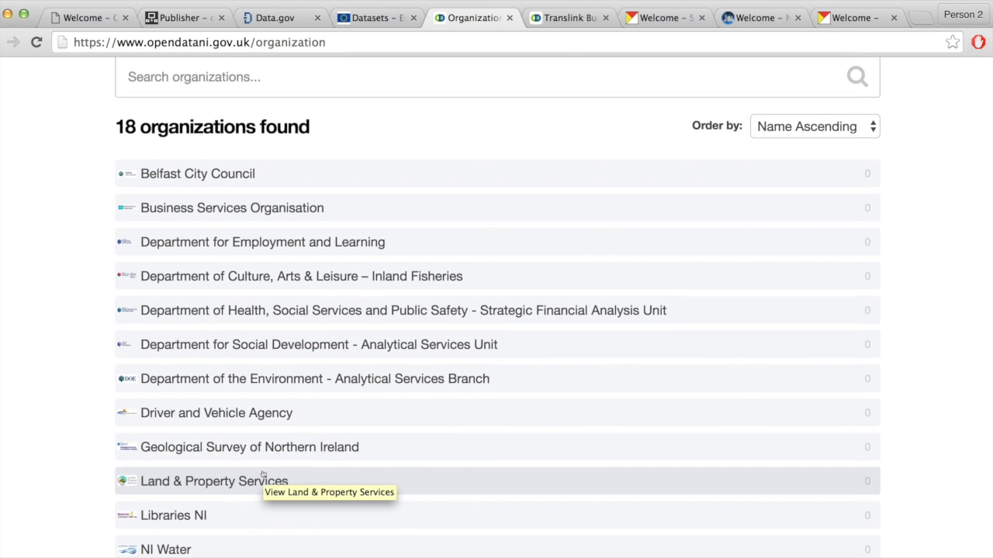
scroll(264, 475, "up", 2)
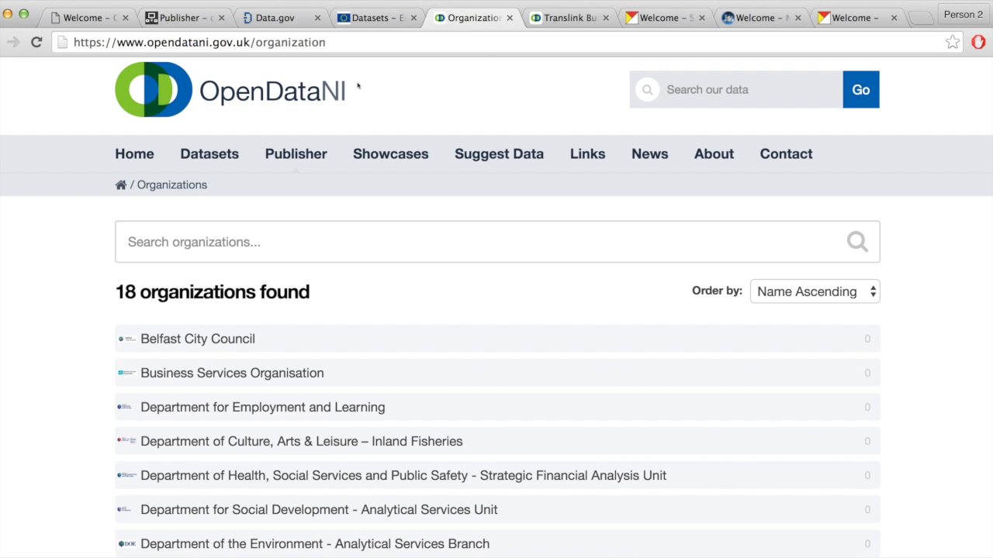
Return to the CKAN demo site and open its Groups page
left_click(91, 18)
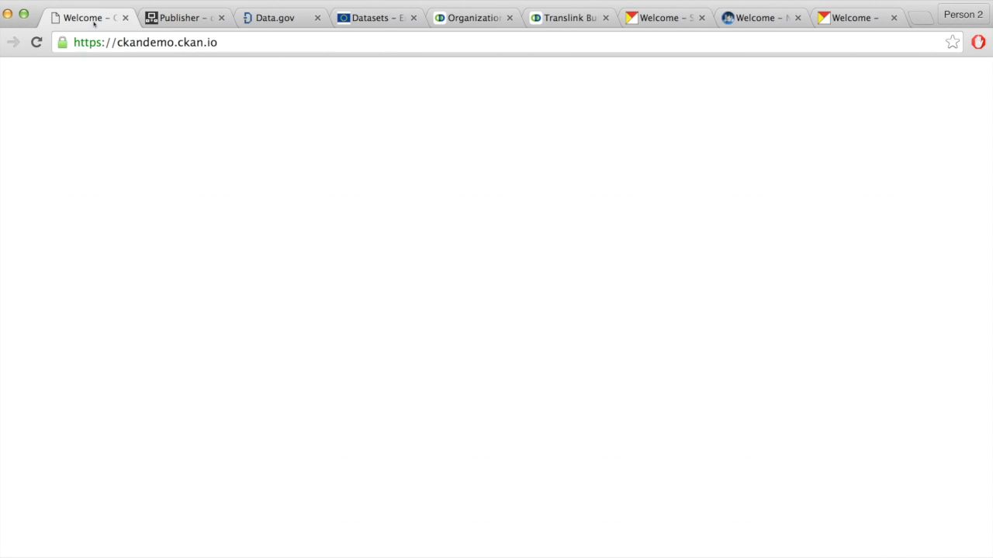
left_click(578, 111)
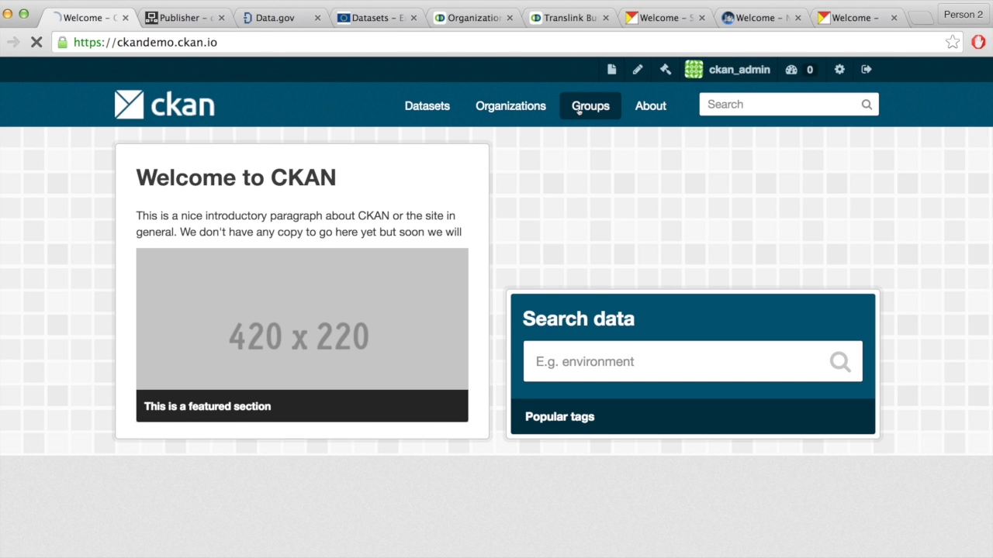
Switch to the City of Newark Open Data portal and look through its Organizations page
left_click(751, 18)
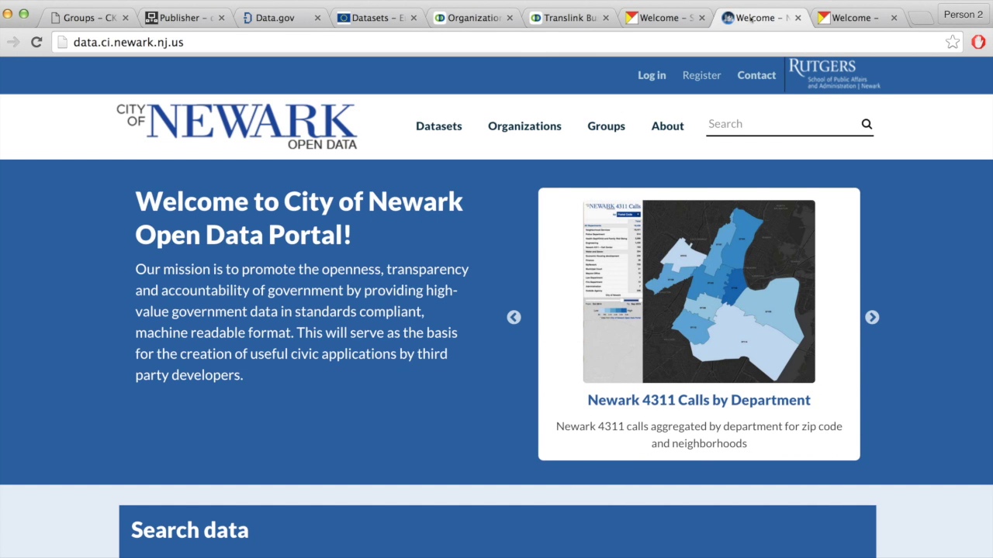
left_click(548, 132)
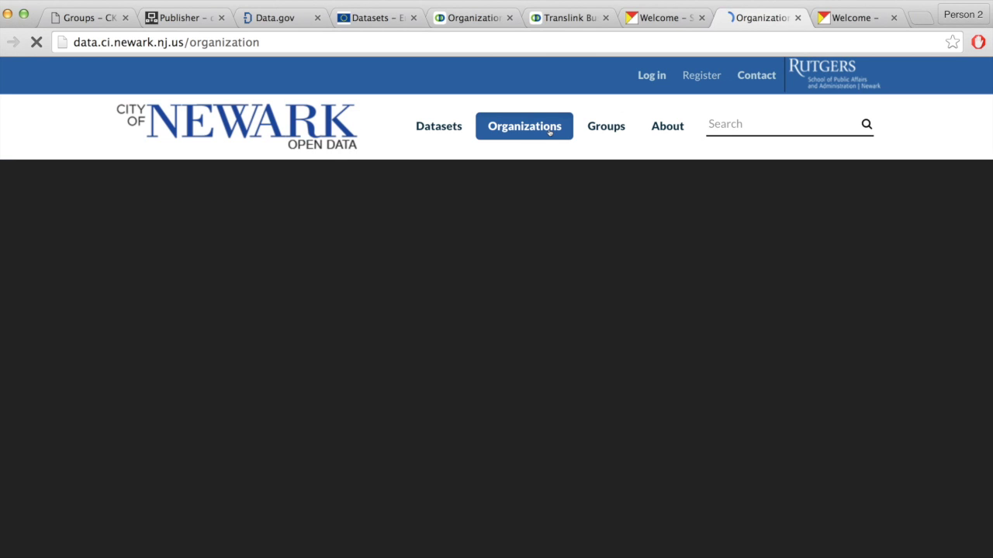
scroll(371, 326, "down", 1)
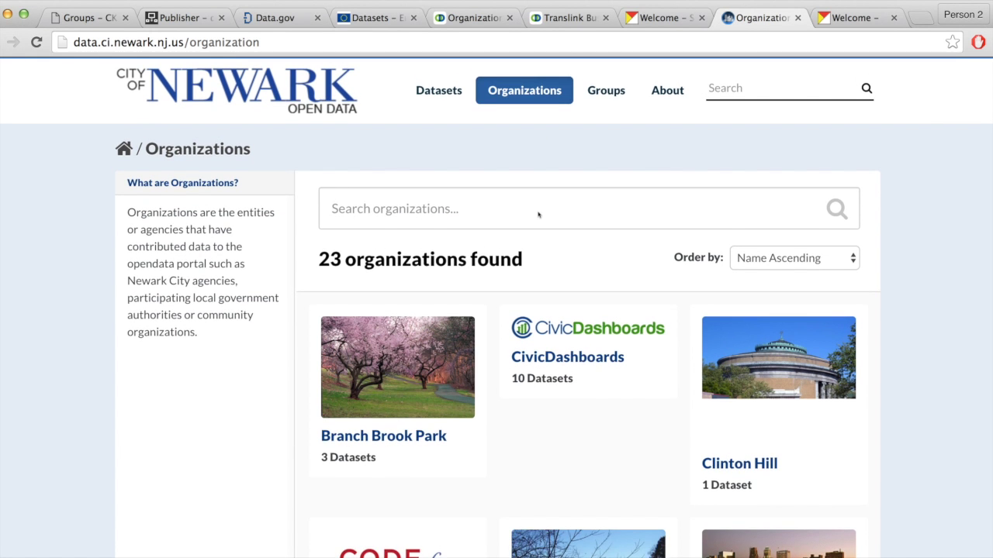
scroll(538, 215, "down", 2)
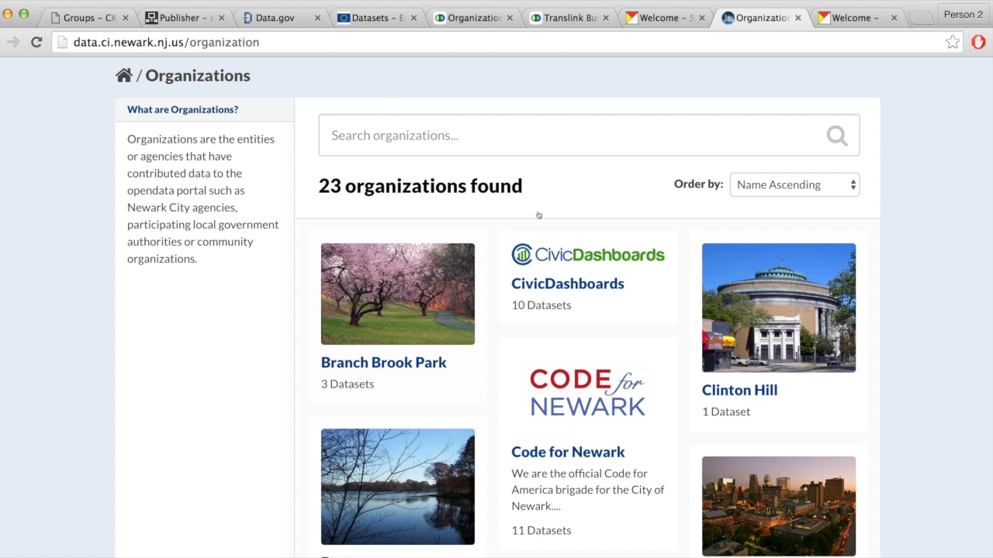
scroll(538, 215, "down", 5)
scroll(538, 215, "down", 1)
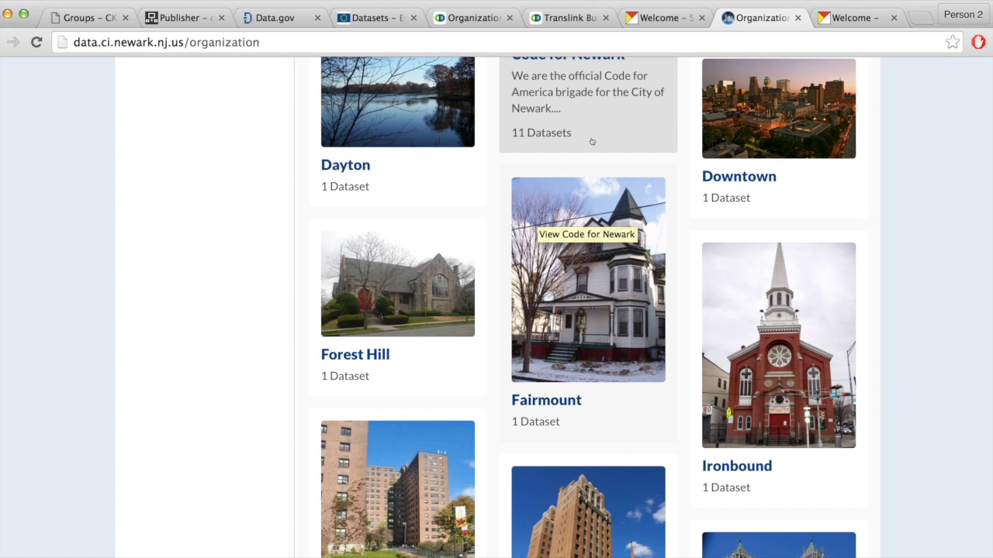
scroll(592, 141, "up", 6)
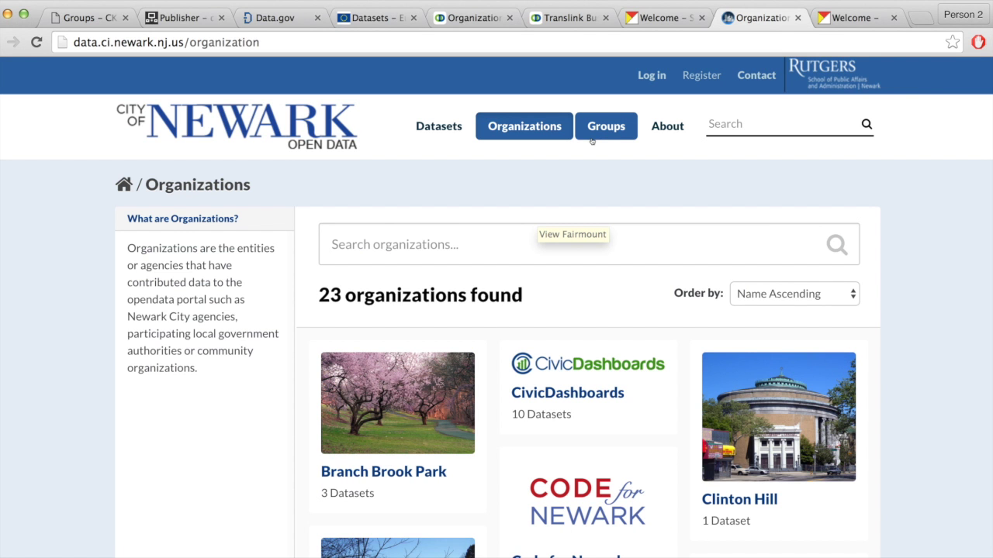
Open the Newark portal's Groups page and look over the dataset groups
left_click(592, 140)
scroll(592, 141, "down", 2)
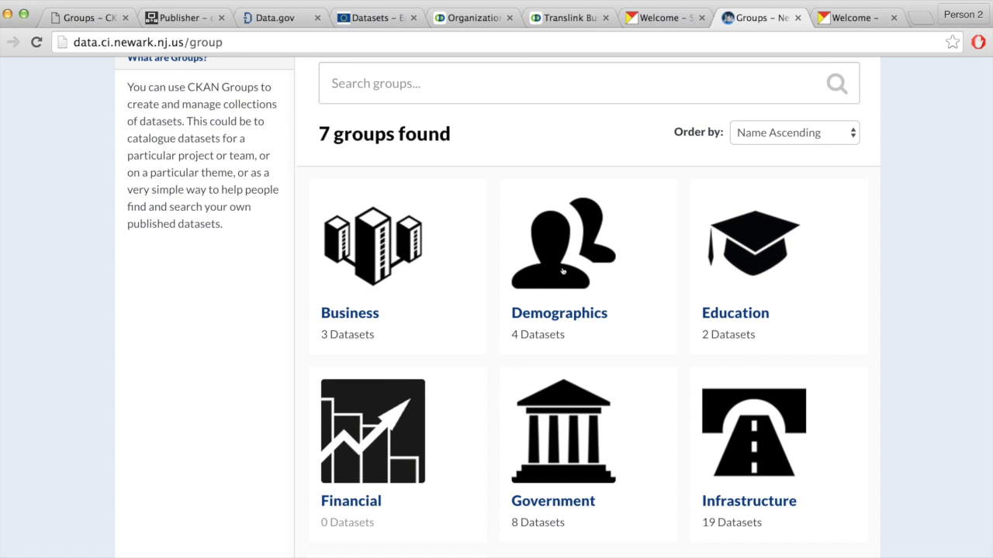
Open the Newark portal's Infrastructure group and look through its datasets and the organizations they belong to
scroll(562, 271, "down", 1)
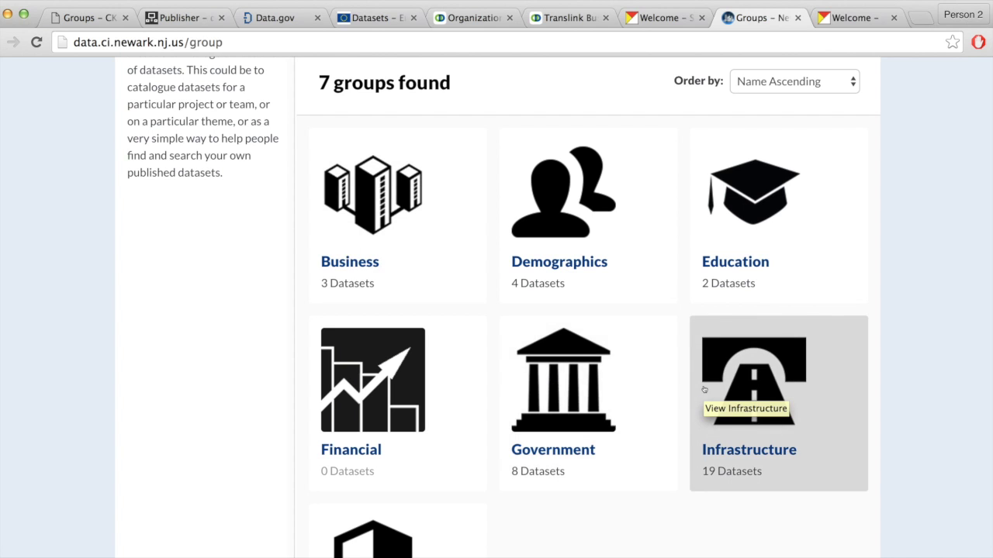
left_click(764, 404)
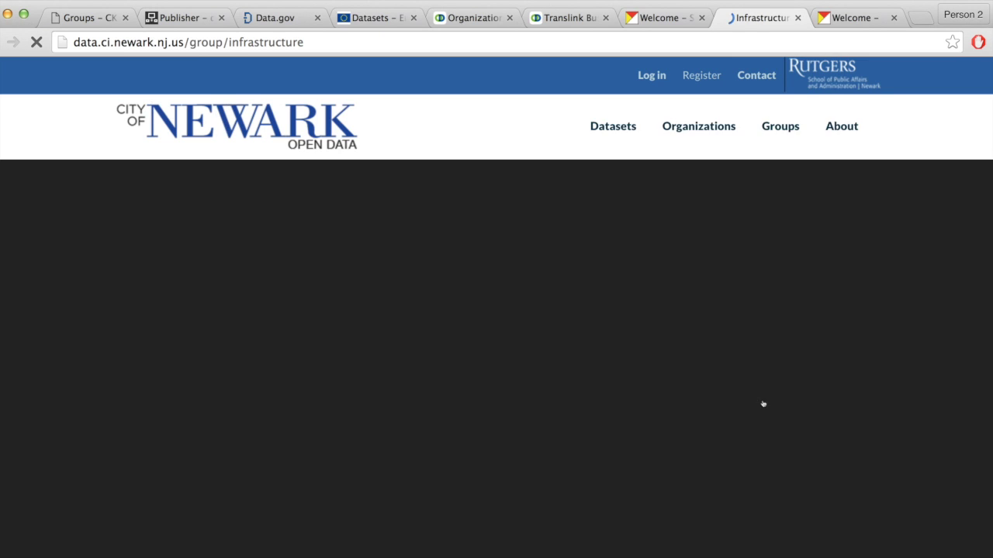
scroll(764, 404, "down", 5)
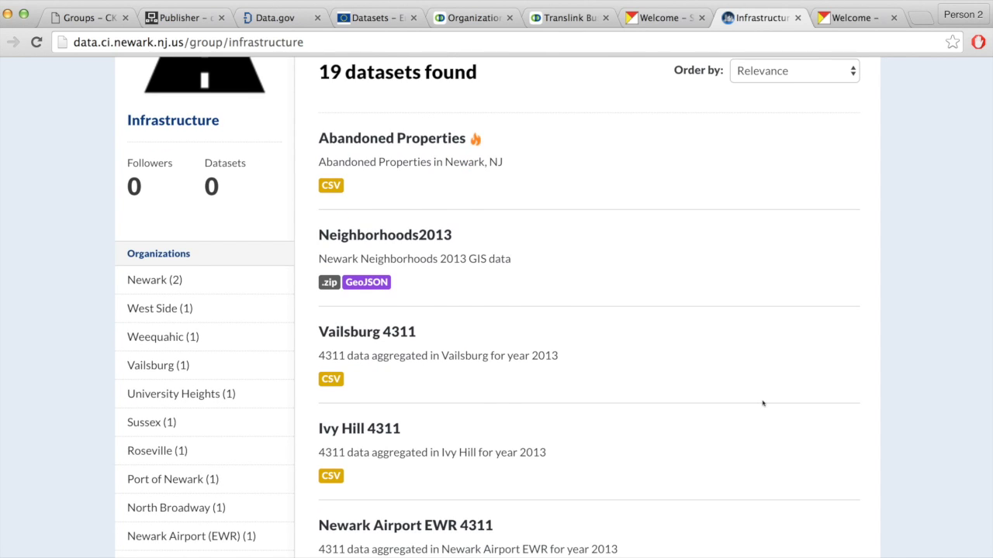
scroll(235, 341, "down", 1)
scroll(236, 341, "down", 1)
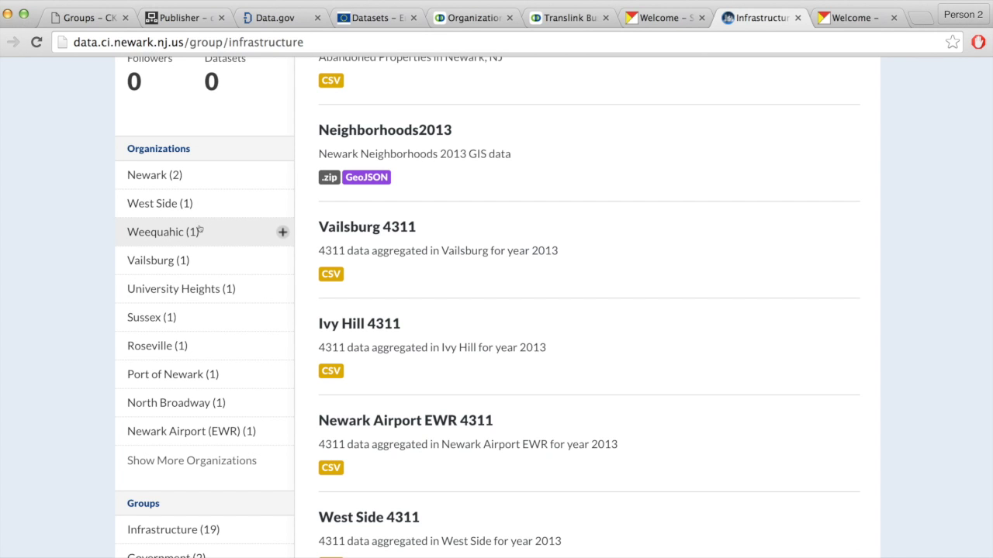
scroll(195, 251, "down", 1)
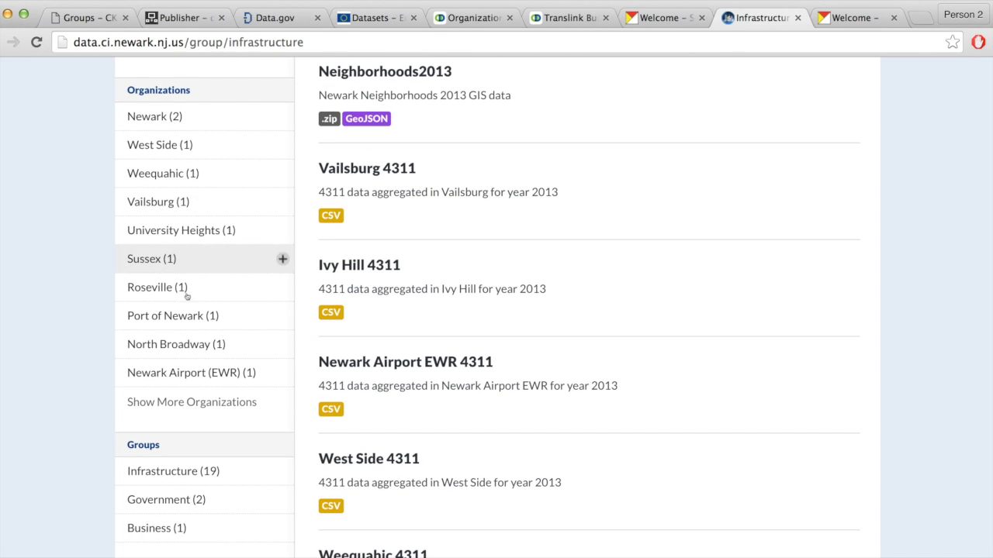
scroll(182, 314, "up", 1)
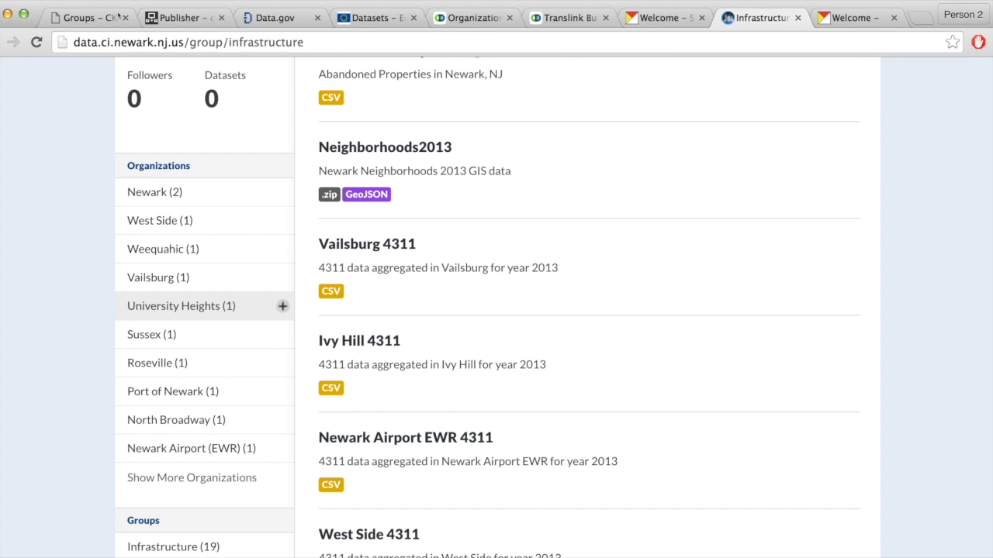
scroll(118, 13, "up", 4)
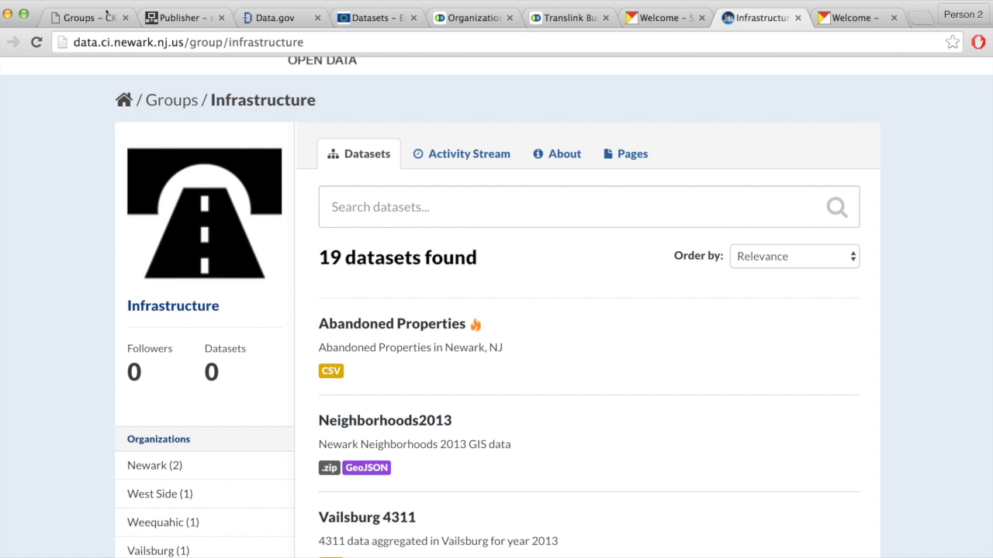
Return to the CKAN demo site and try to create an organization named "Fiware Demo"
left_click(80, 15)
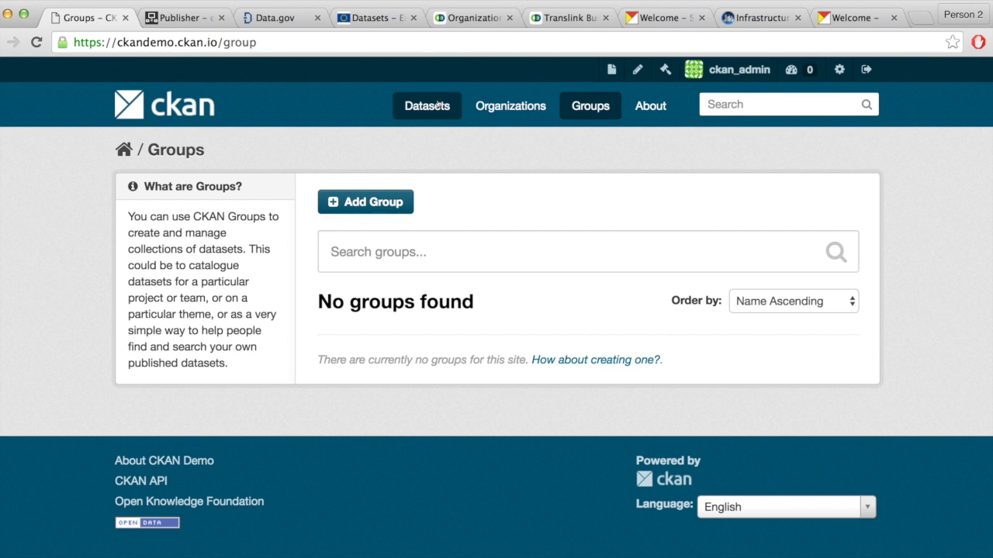
left_click(494, 107)
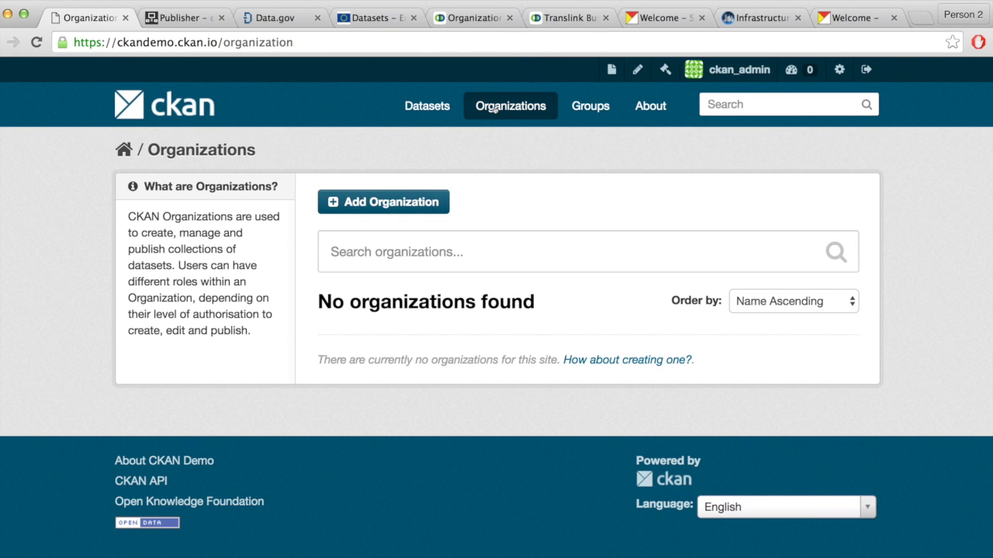
left_click(409, 208)
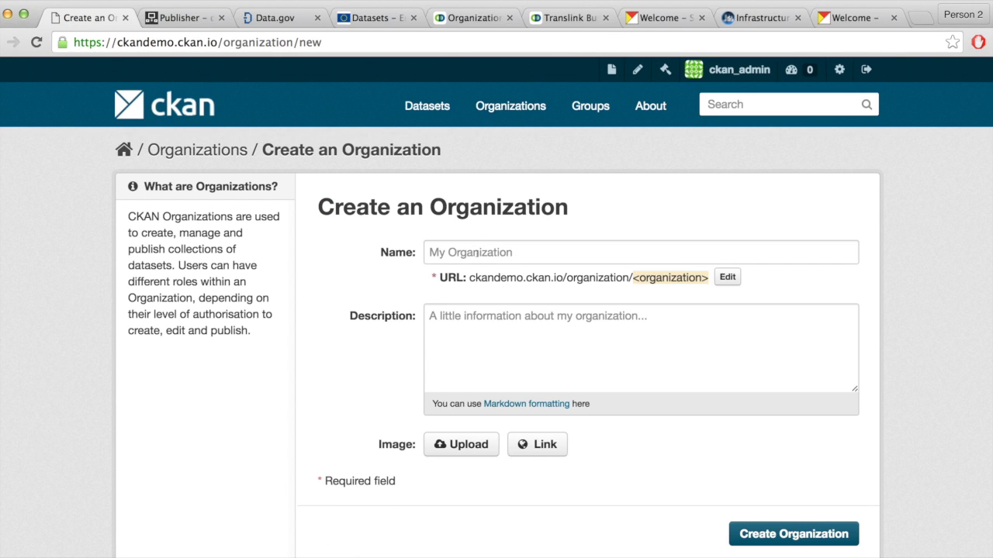
left_click(475, 253)
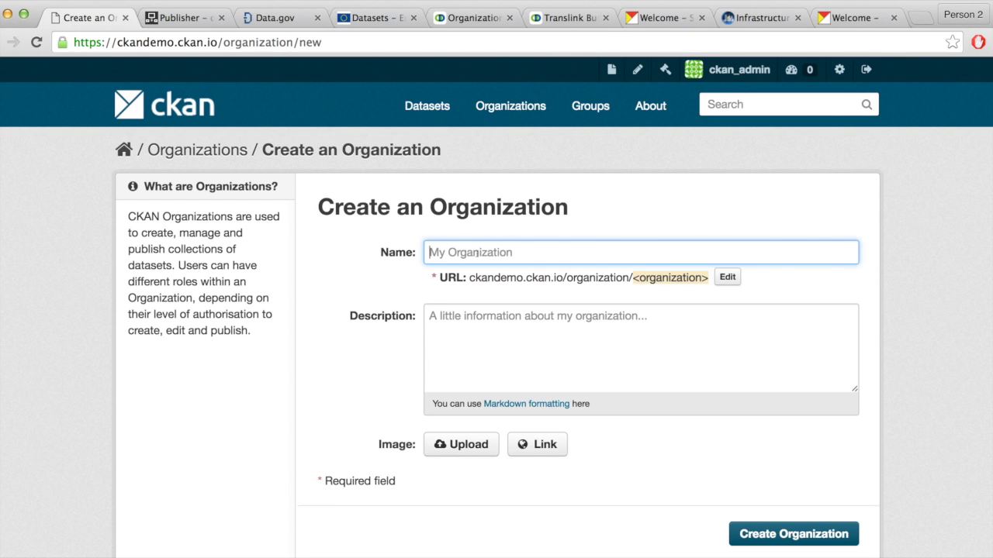
type("Fiware Demo")
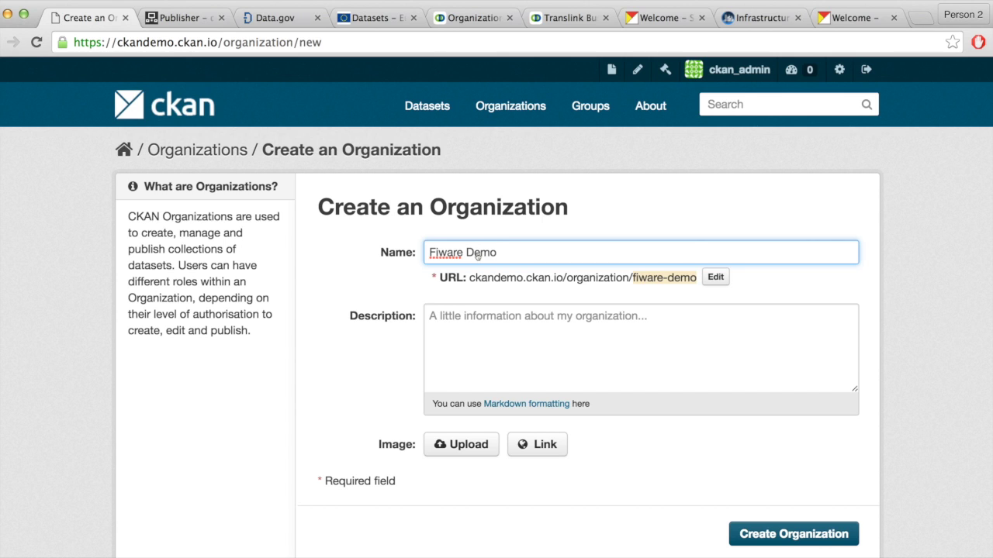
left_click(820, 534)
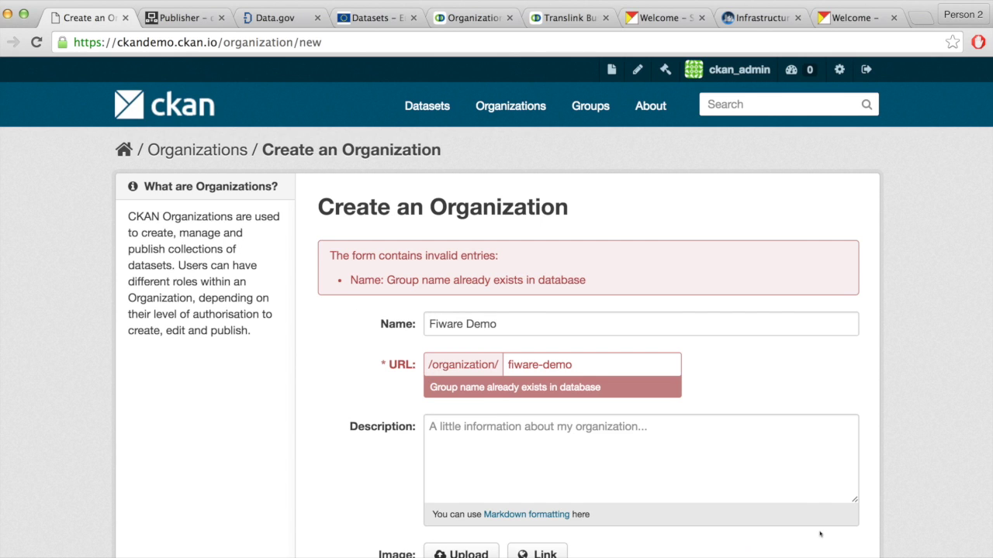
Change the organization's name to "Fiware Demonstration" and submit the form again
scroll(689, 378, "down", 1)
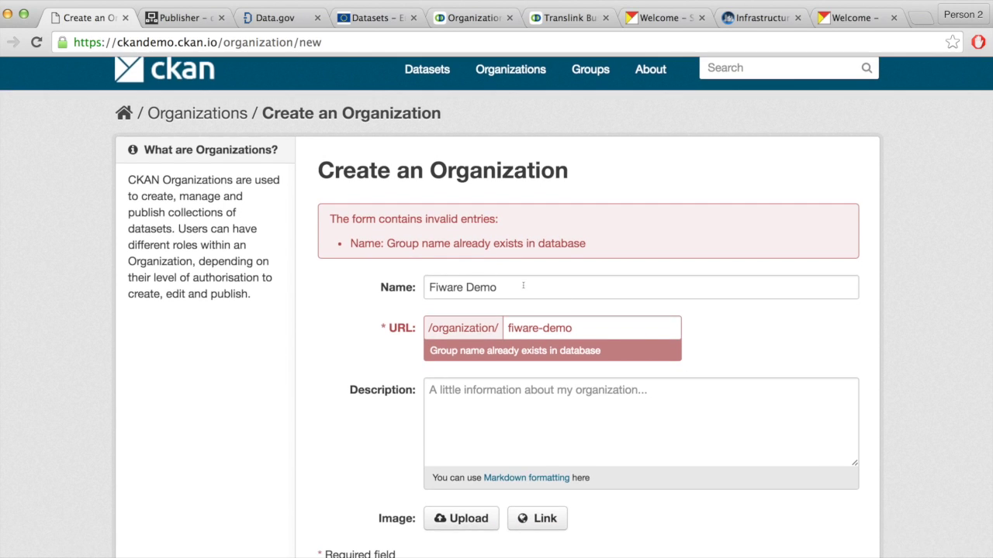
left_click(526, 285)
type("nstra")
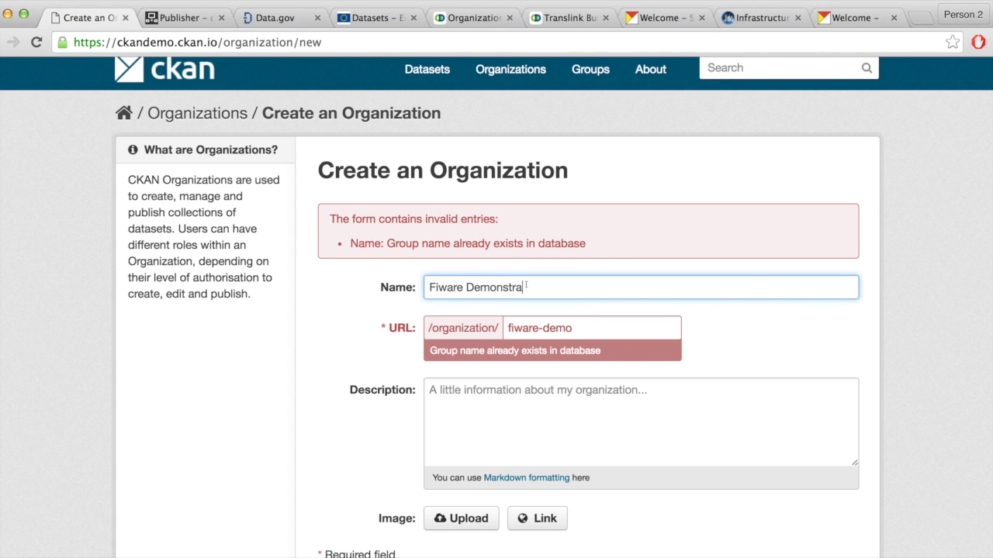
type("tion")
scroll(526, 284, "down", 4)
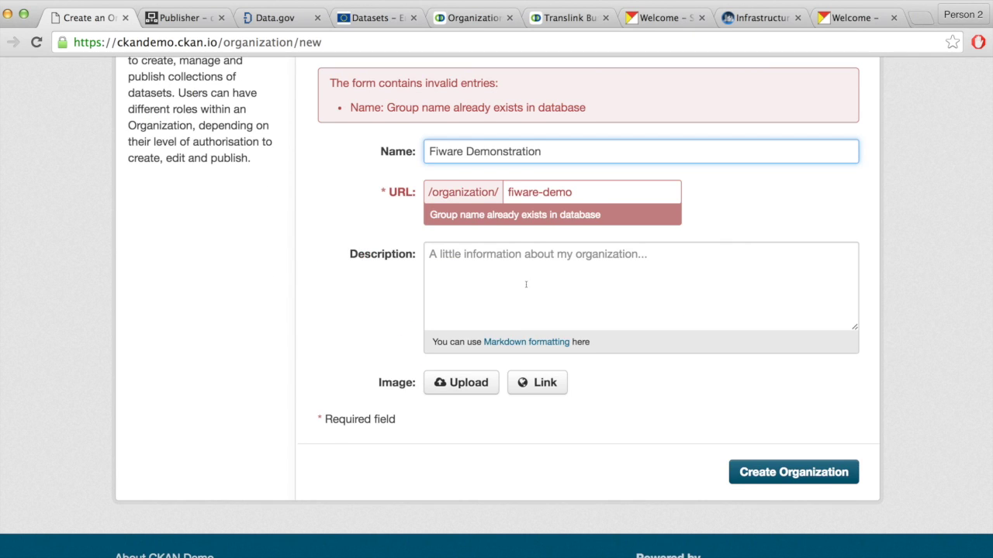
left_click(814, 473)
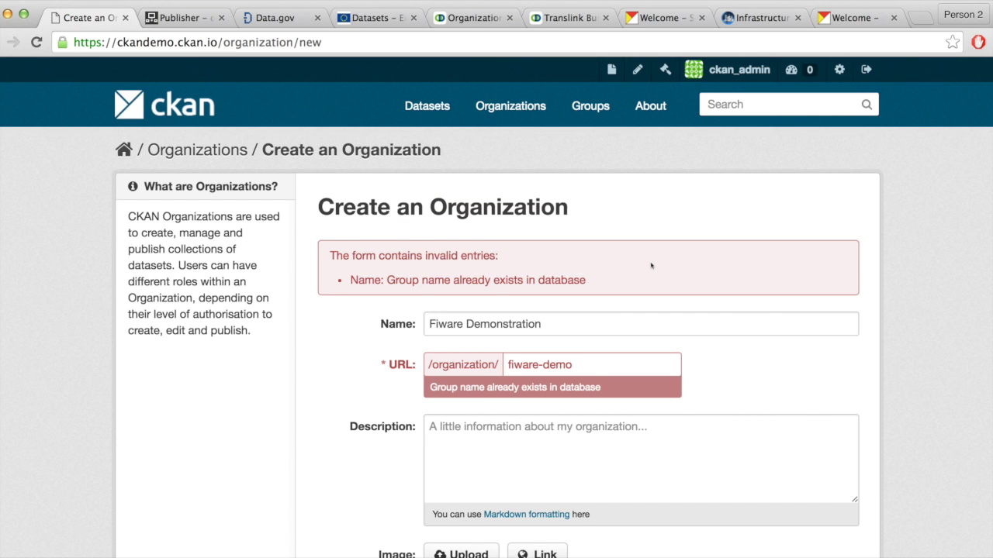
Set the organization's URL to "fiware-demostration" and create the organization
scroll(650, 265, "down", 1)
left_click(664, 346)
type("strantion")
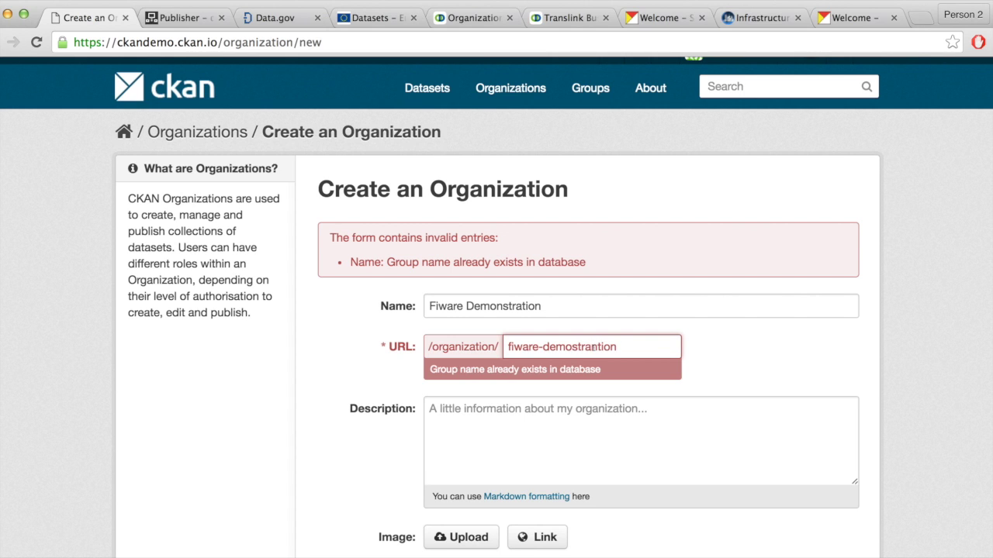
key("BackSpace")
key("BackSpace")
key("BackSpace")
key("BackSpace")
key("BackSpace")
type("tion-")
key("BackSpace")
scroll(592, 346, "down", 4)
left_click(787, 479)
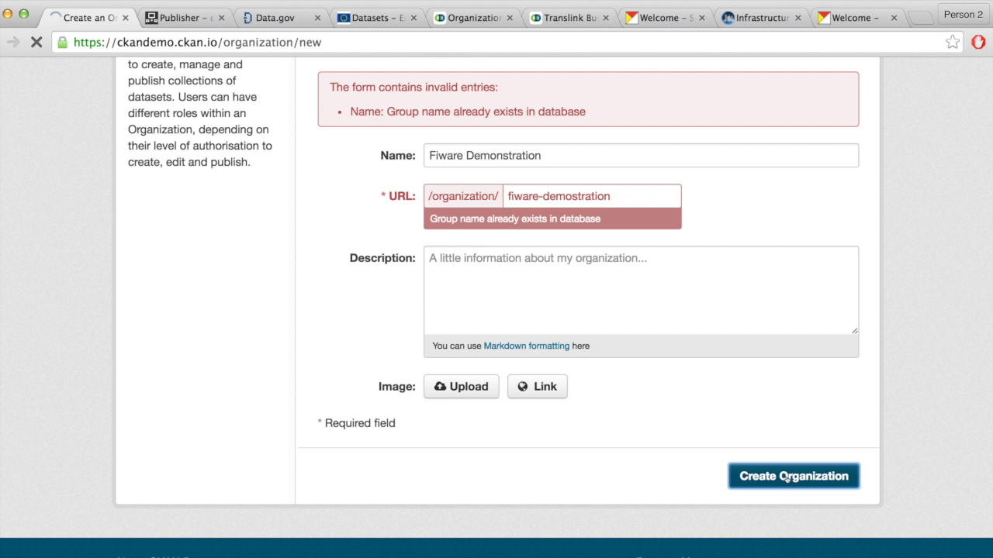
Look through the Fiware Demonstration organization's activity stream, About information and dataset list
scroll(726, 401, "down", 1)
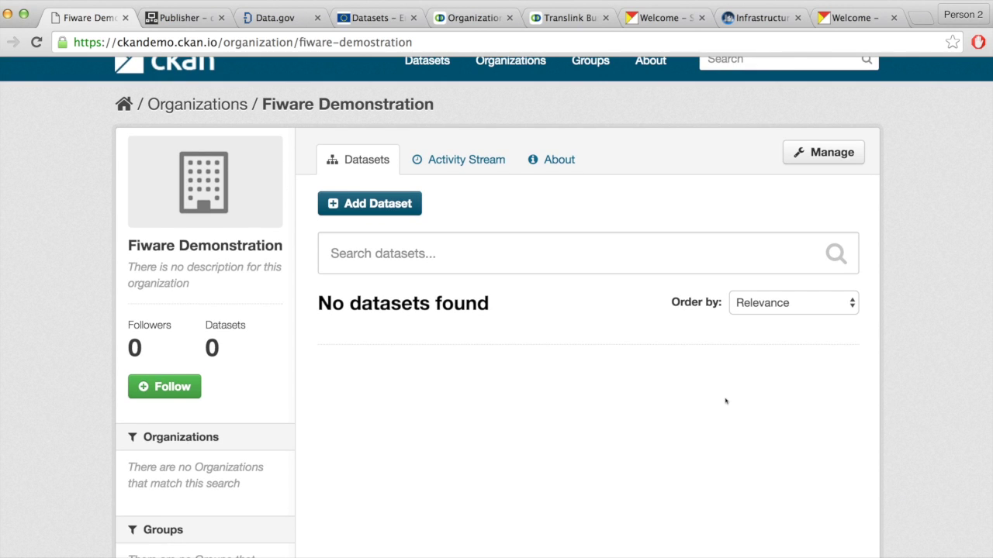
scroll(726, 401, "up", 1)
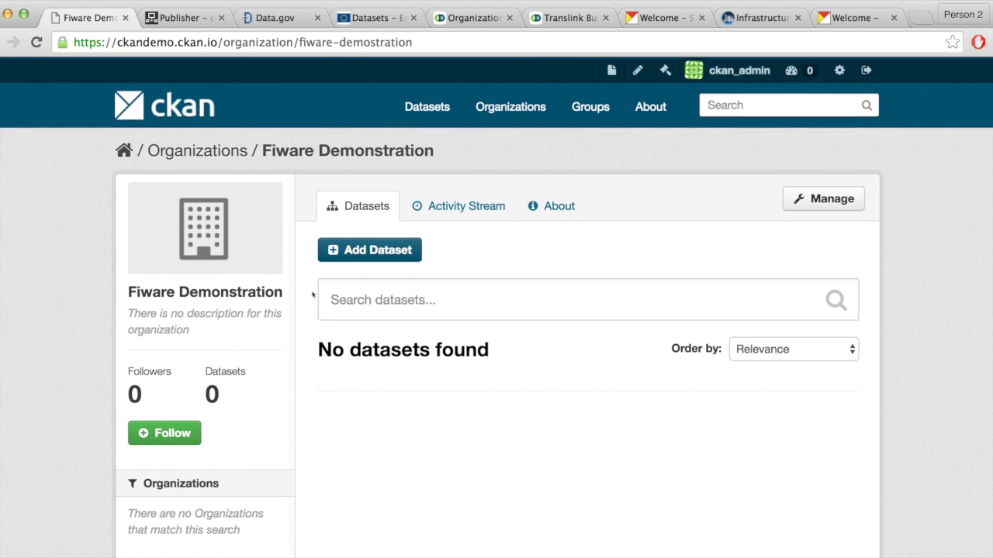
left_click(454, 210)
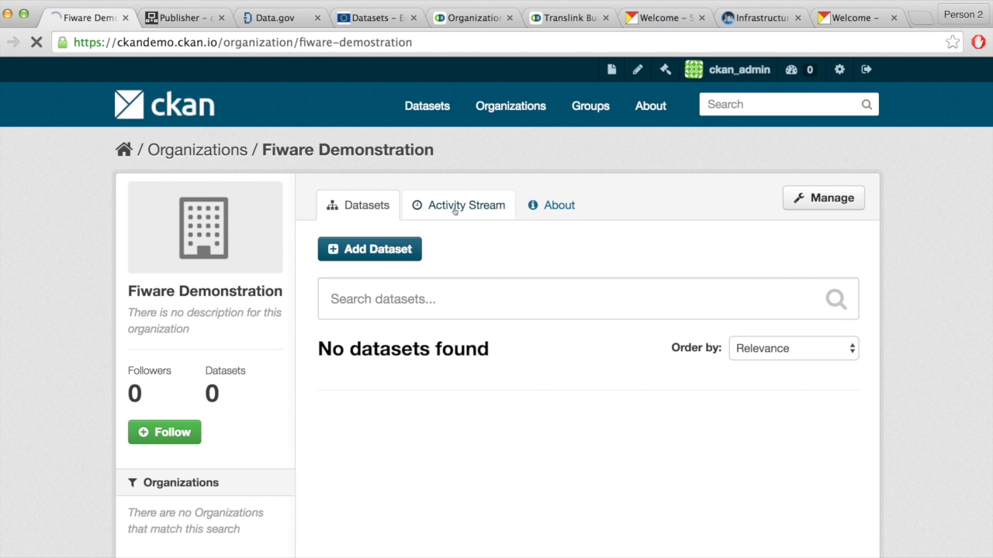
left_click(550, 209)
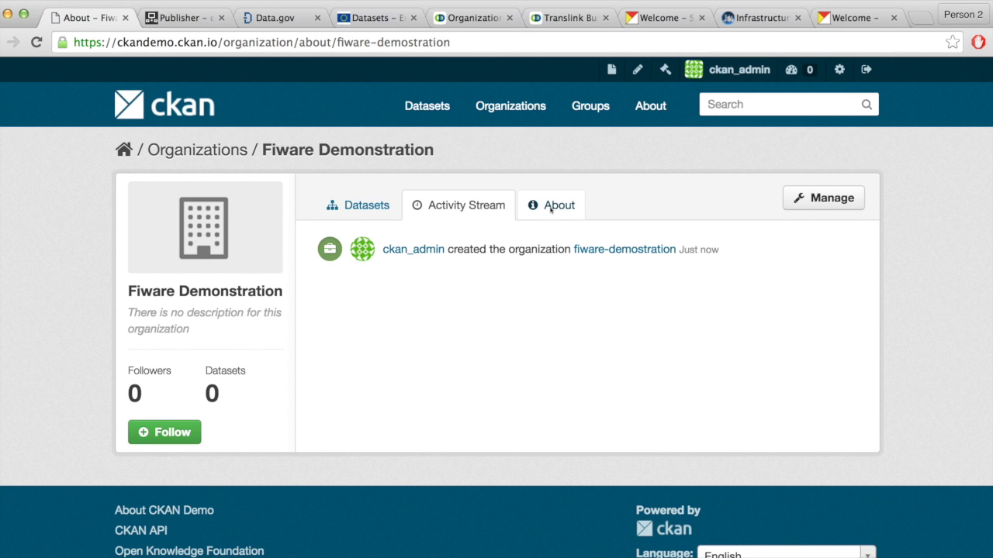
scroll(551, 209, "down", 1)
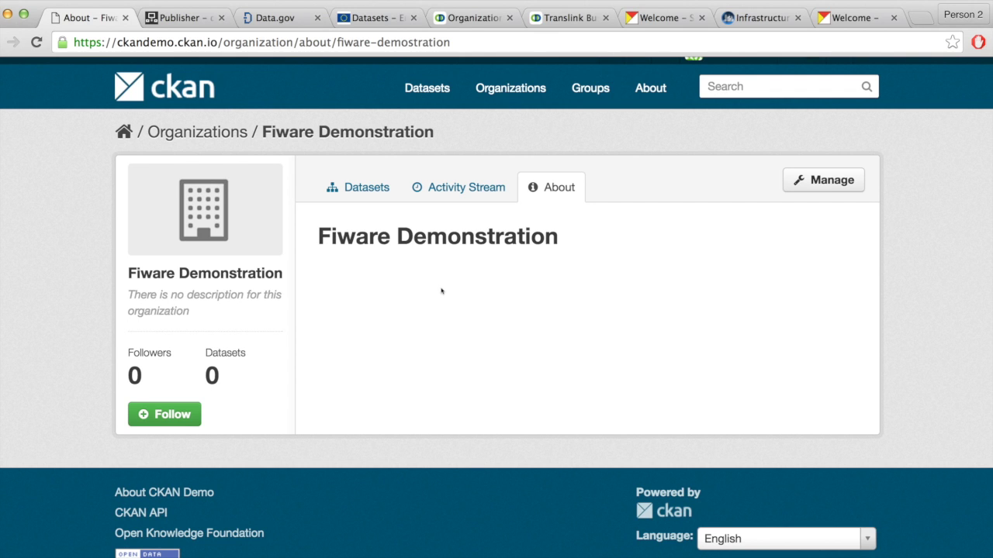
left_click(357, 187)
scroll(402, 281, "down", 4)
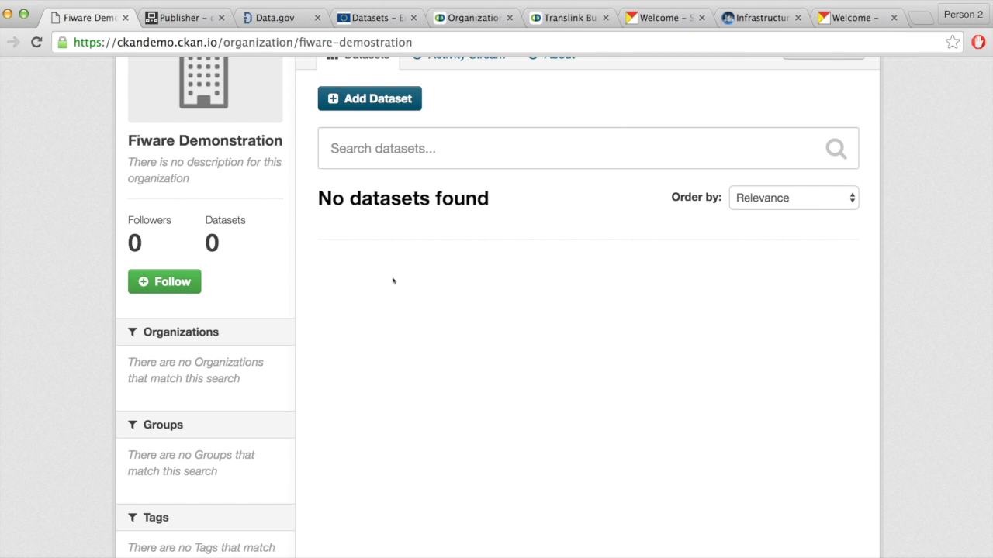
Follow the Fiware Demonstration organization
scroll(373, 264, "up", 3)
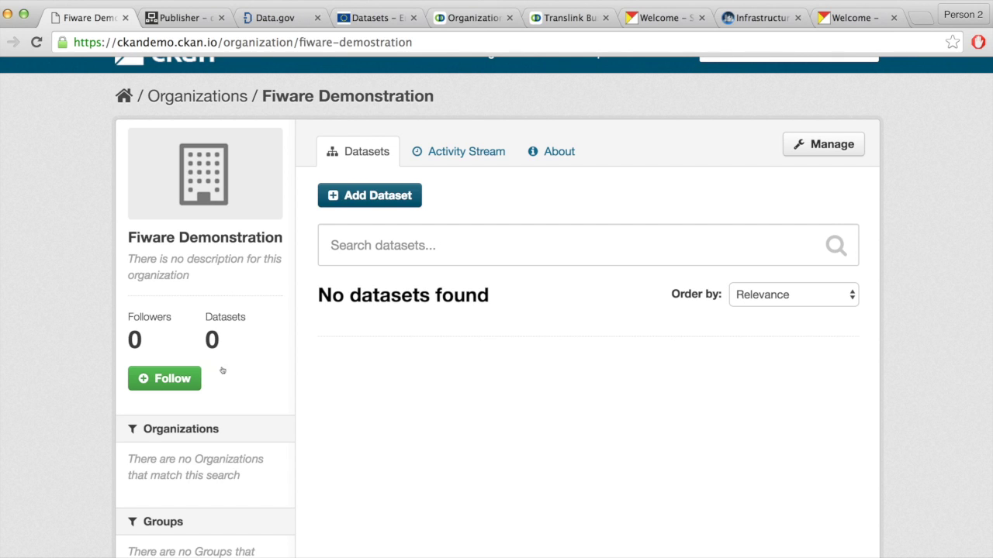
left_click(180, 380)
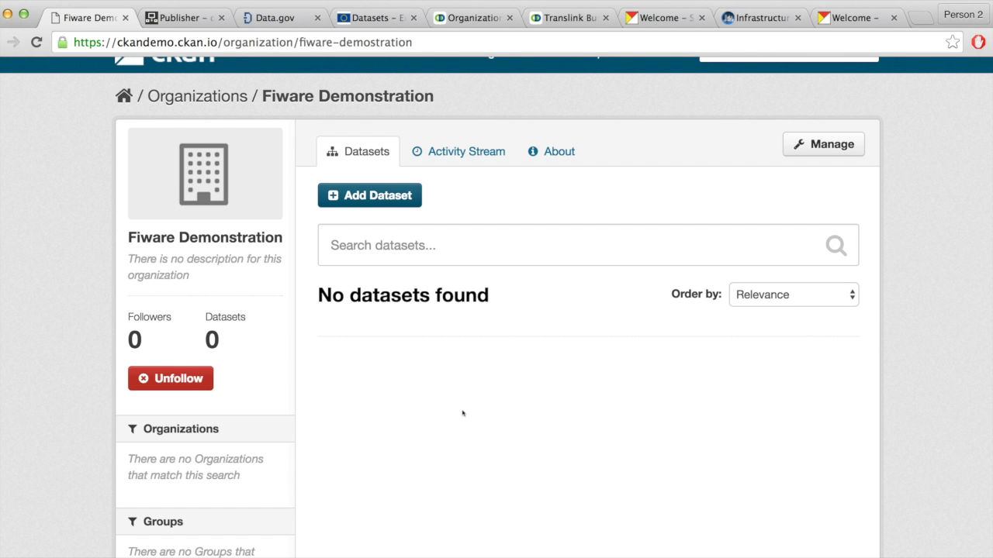
Create a second organization named "Harvester Demo" with the URL "harvester-demo"
scroll(462, 413, "up", 2)
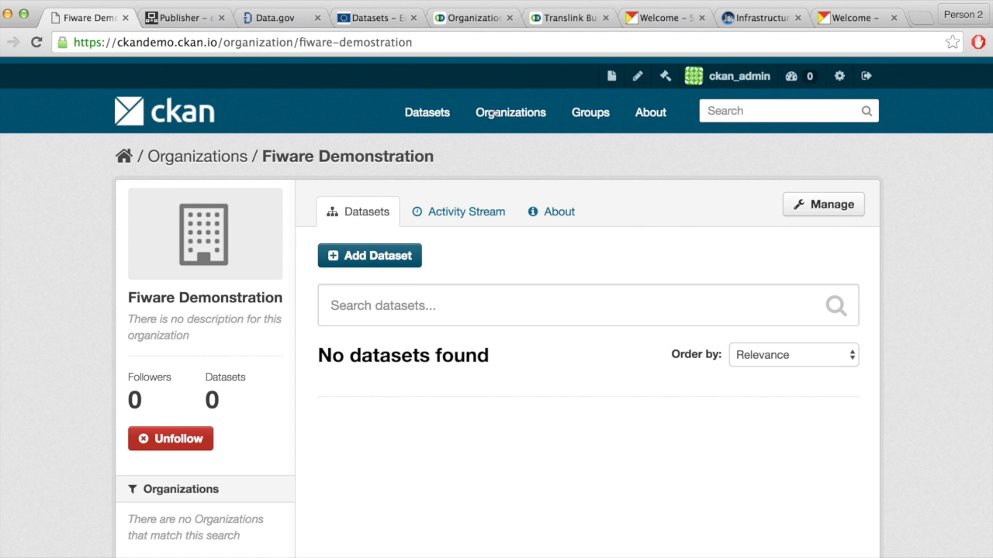
left_click(493, 111)
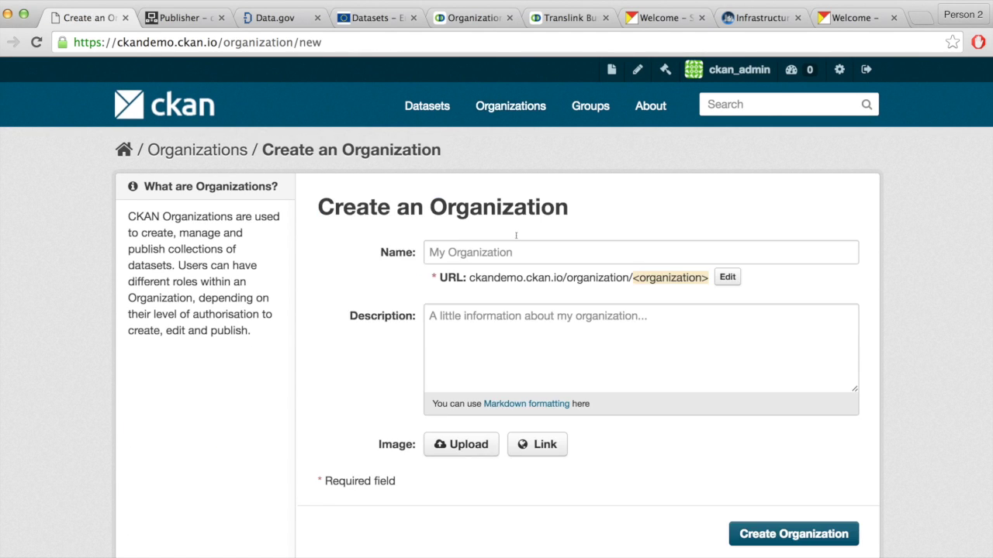
left_click(505, 256)
type("Ha")
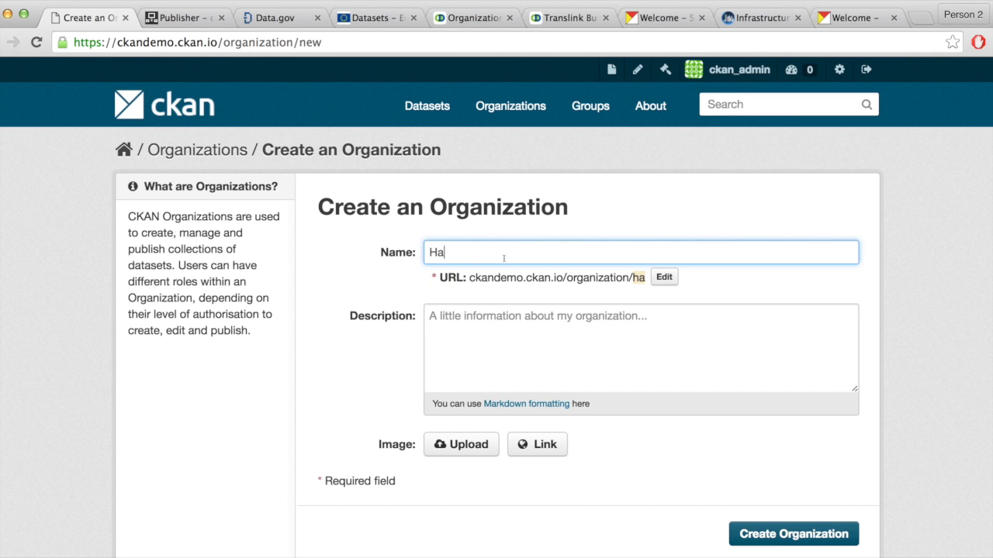
type("rvester ")
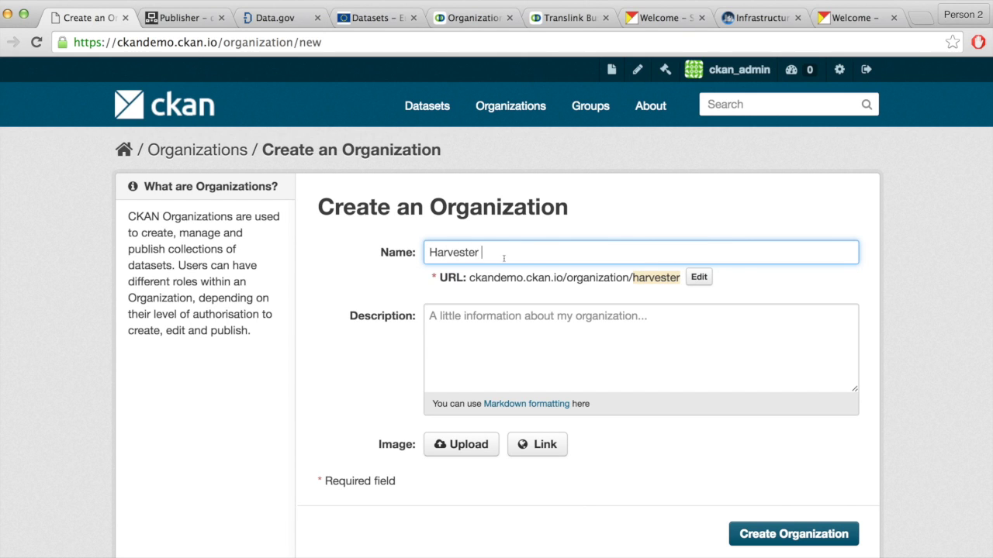
type("Demo")
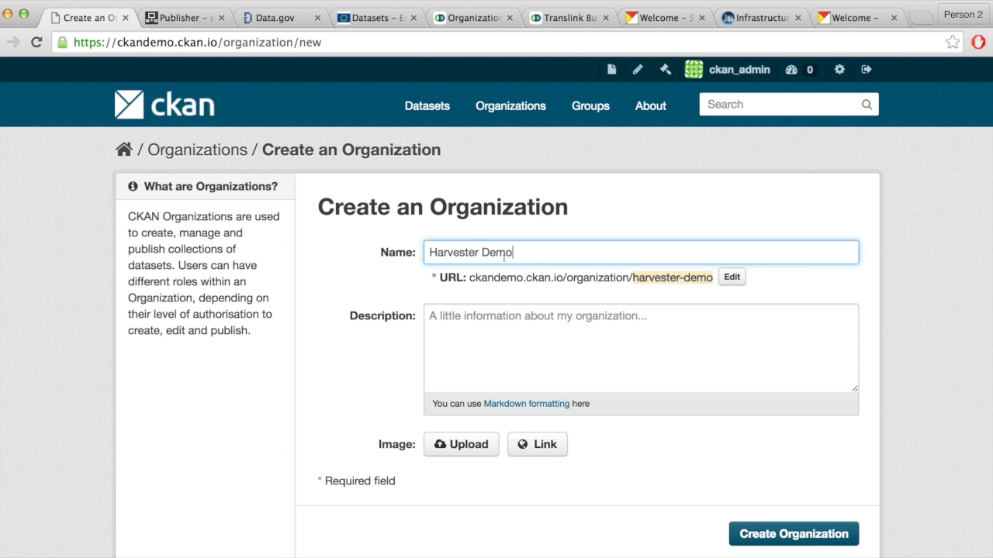
left_click(810, 539)
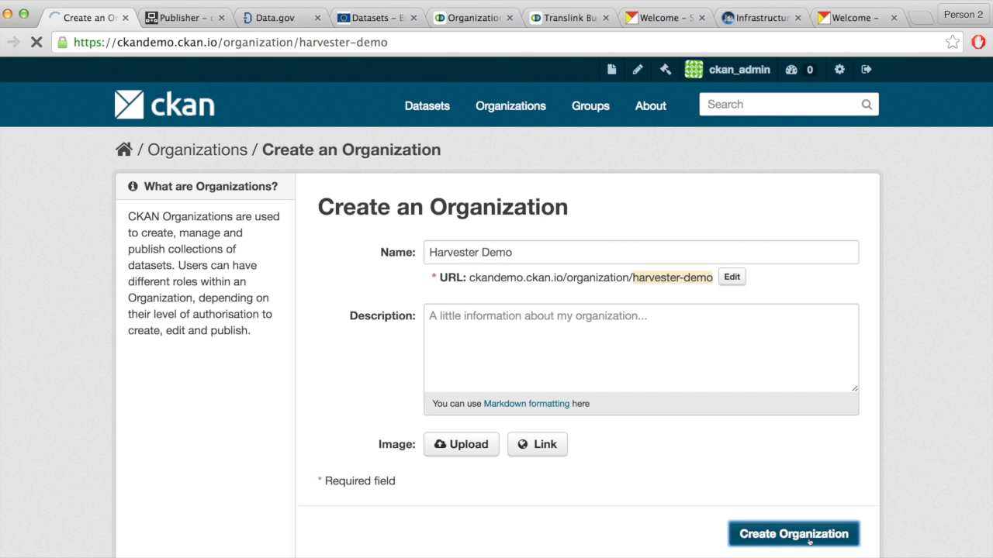
Create a group named "Open Source" with the URL "open-source" on the CKAN demo site
left_click(591, 105)
left_click(372, 204)
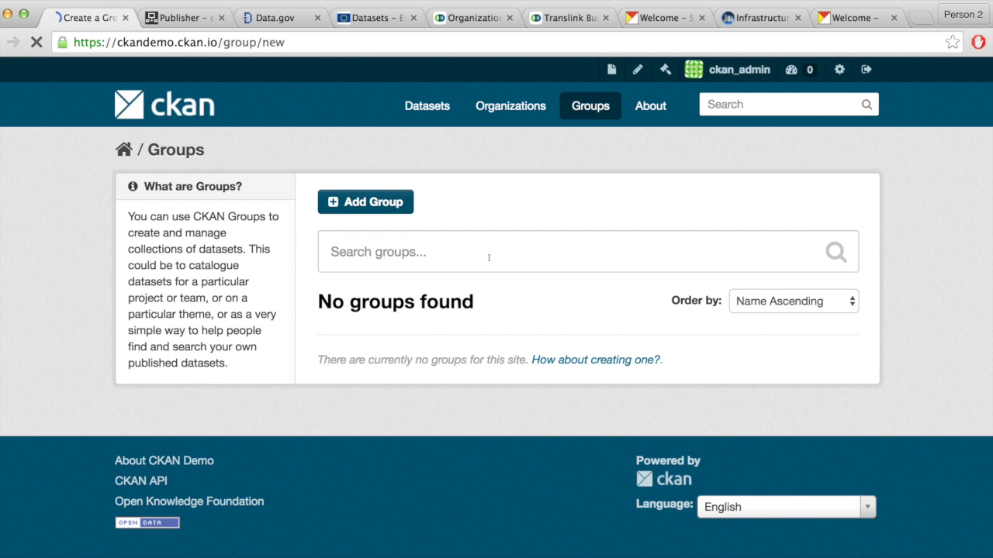
type("O")
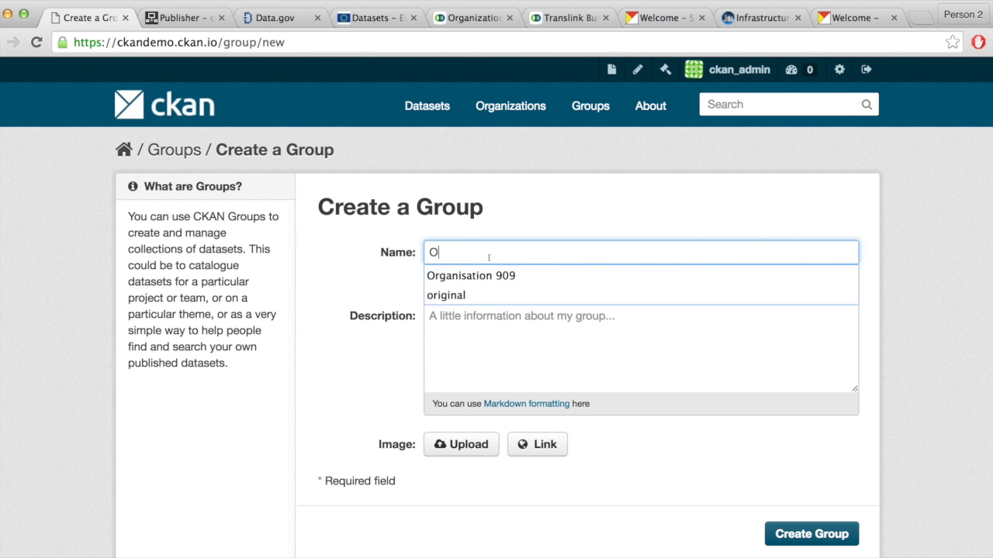
type("pen Source")
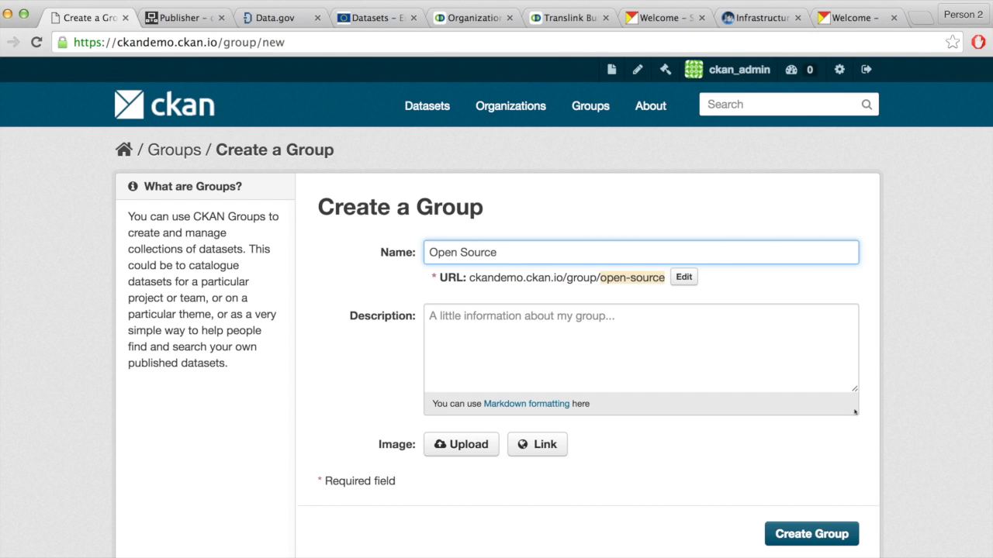
left_click(807, 542)
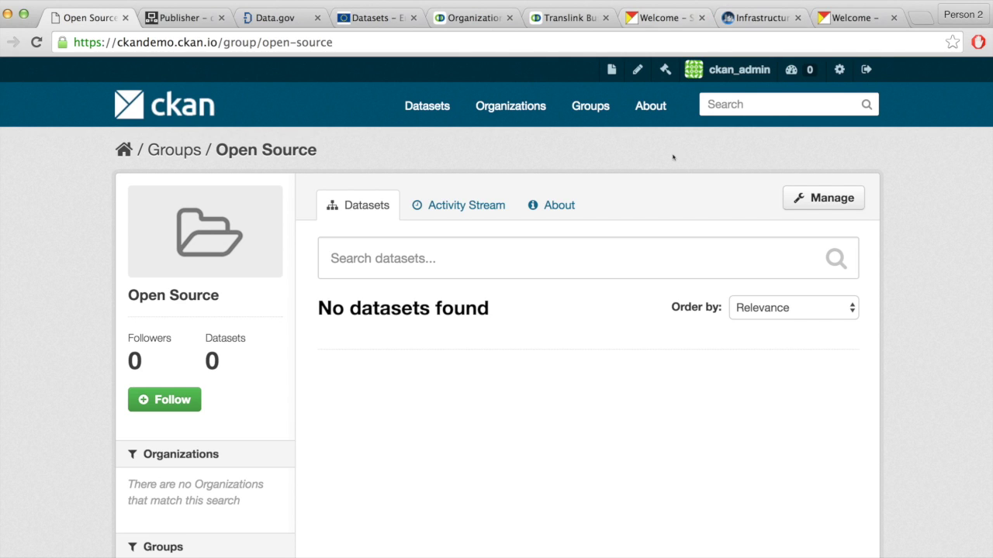
Switch to the Salford Data Quay portal and look through the topics on its home page
key("super+7")
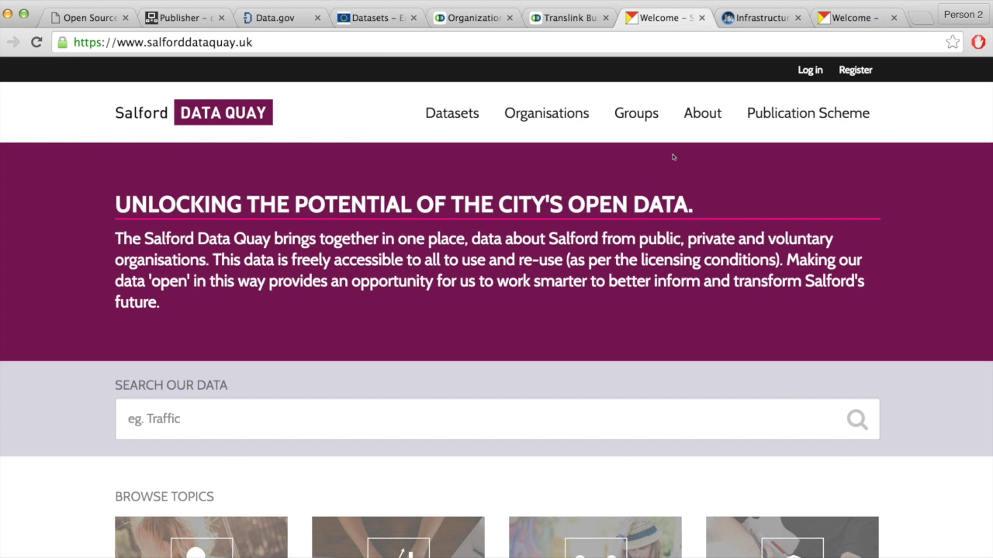
scroll(673, 157, "down", 5)
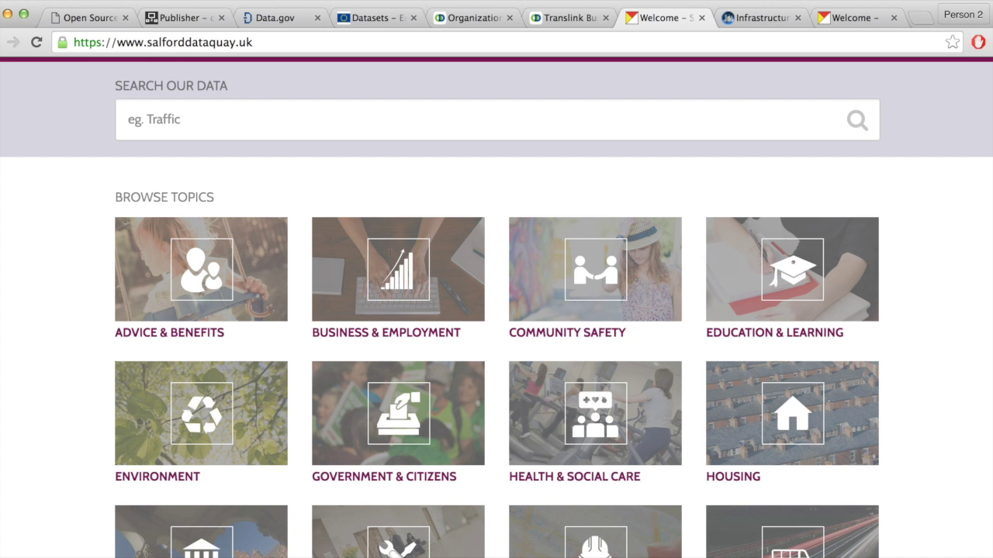
scroll(391, 252, "up", 2)
scroll(390, 253, "up", 1)
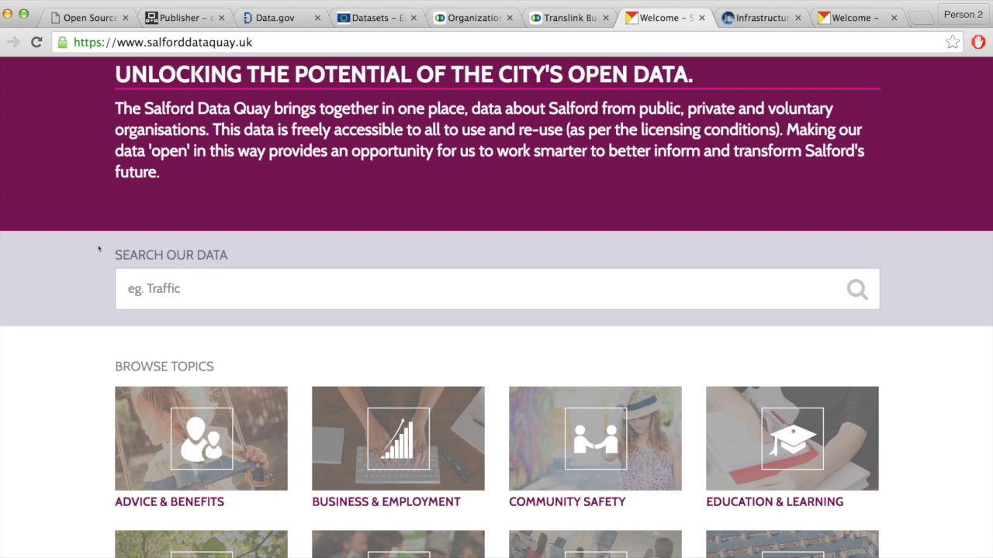
scroll(98, 249, "down", 3)
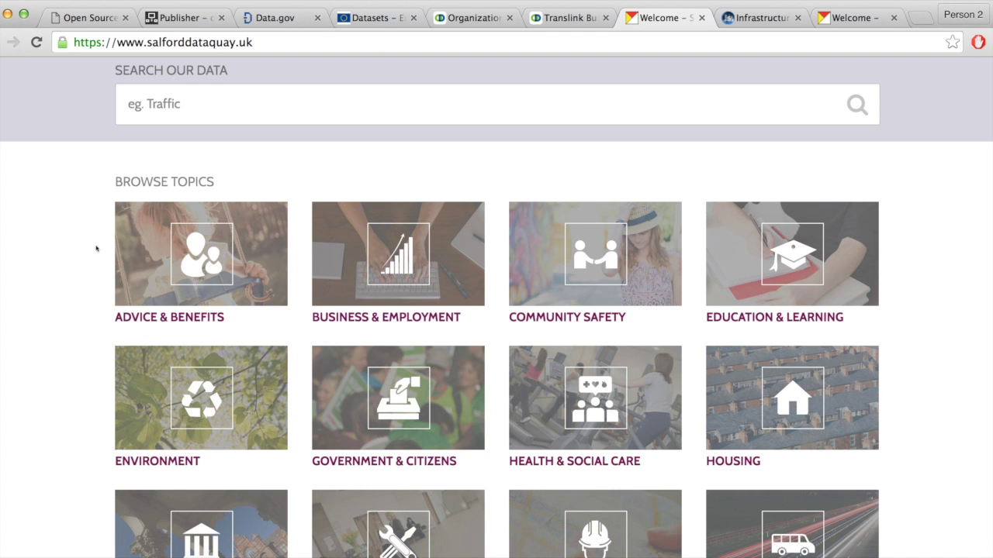
scroll(97, 248, "down", 2)
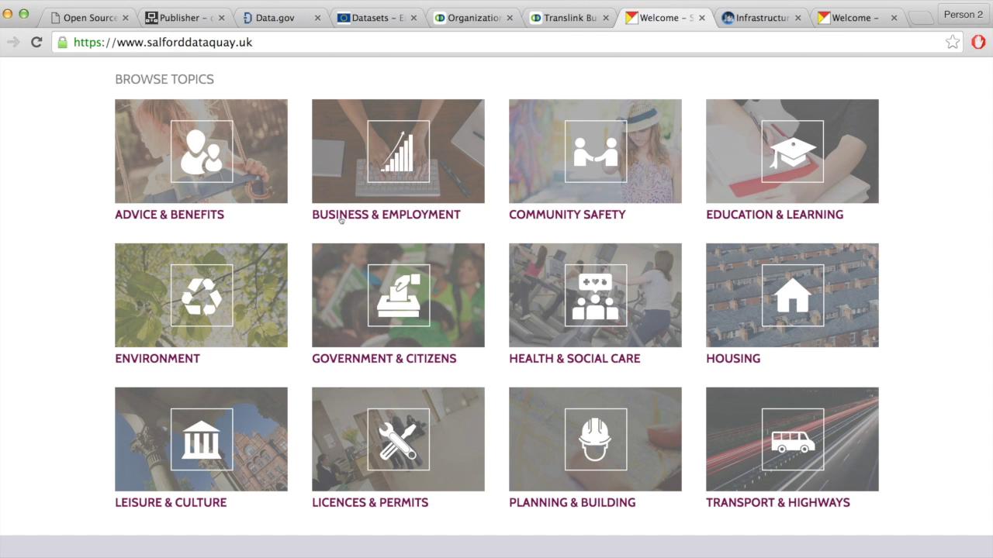
scroll(414, 215, "up", 1)
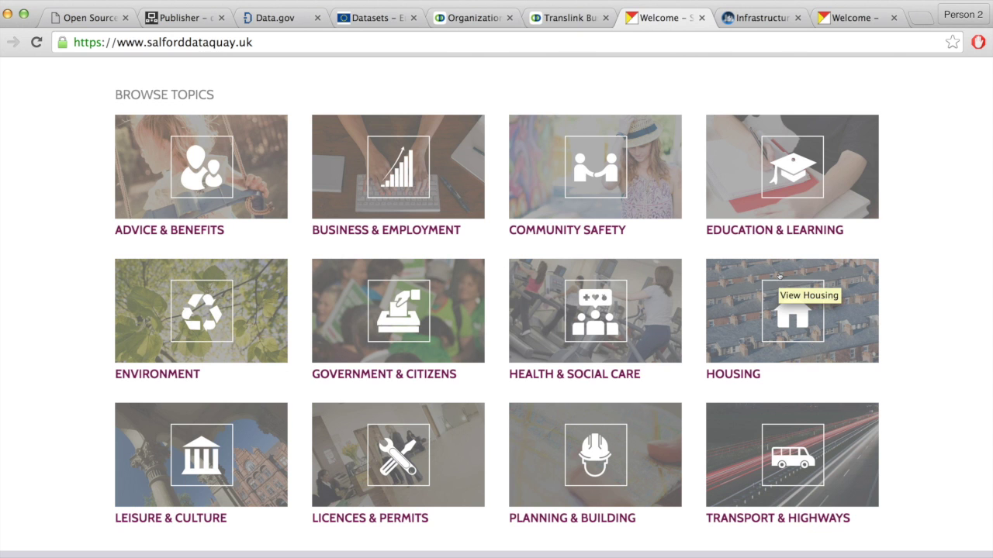
scroll(779, 276, "down", 1)
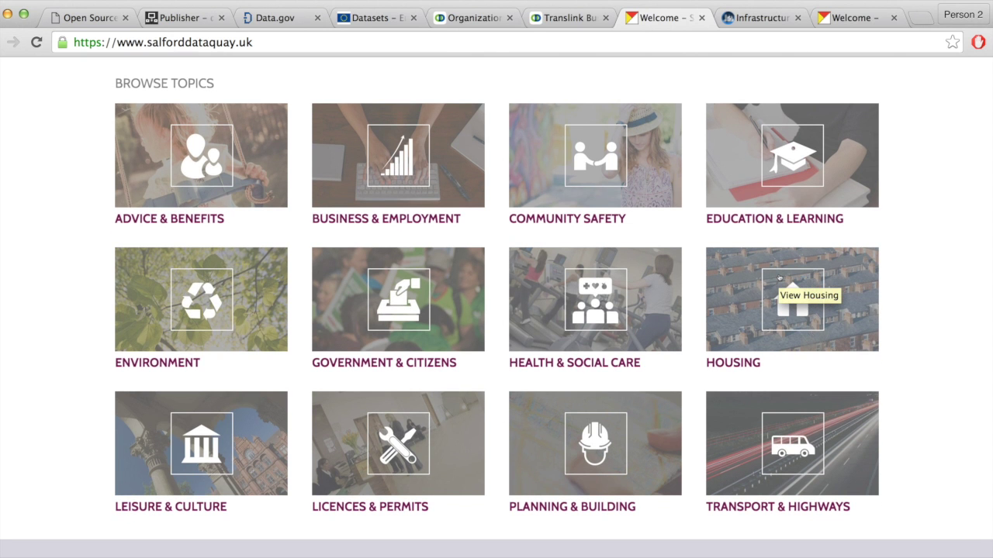
scroll(780, 278, "up", 10)
Look through the Salford Data Quay's groups and its organisations
left_click(635, 113)
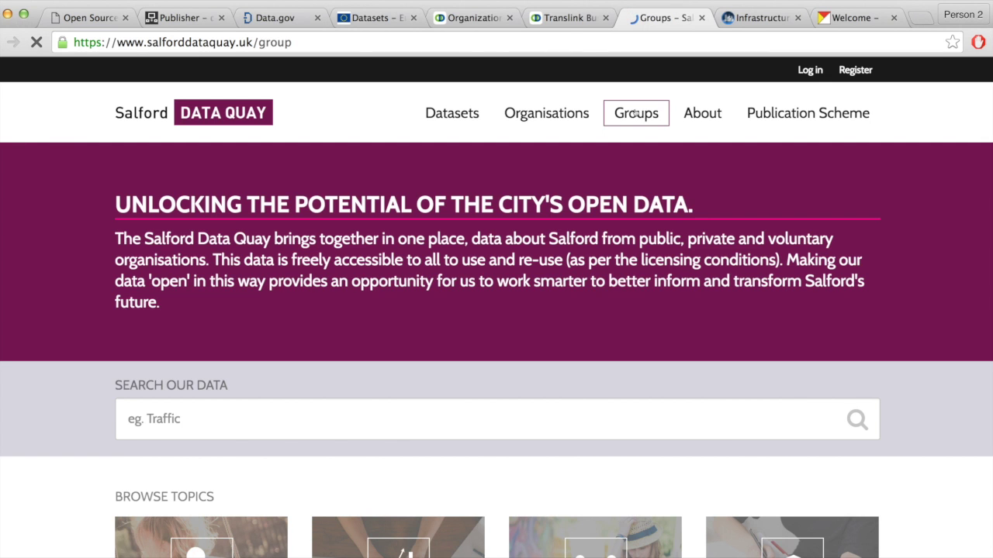
scroll(626, 233, "down", 4)
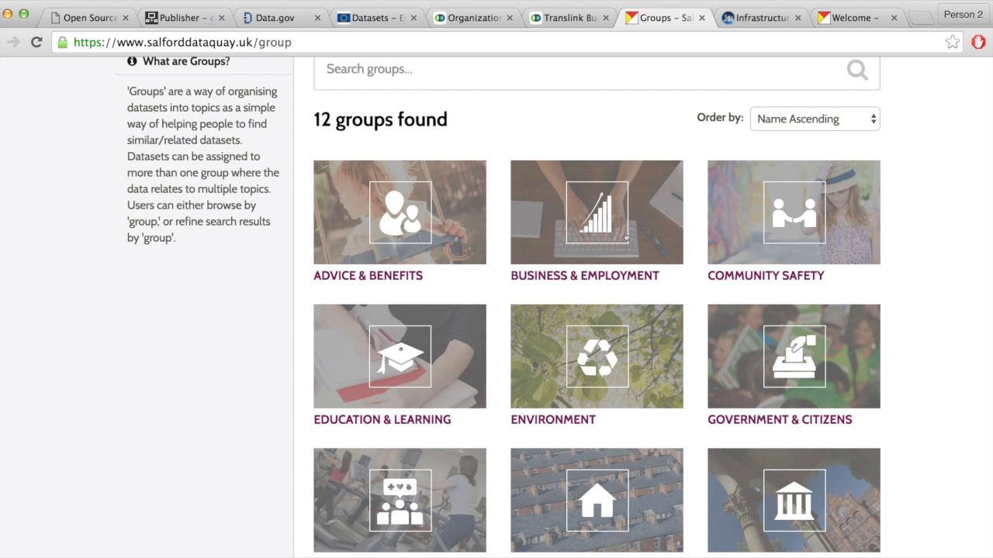
scroll(625, 236, "up", 2)
scroll(625, 232, "up", 2)
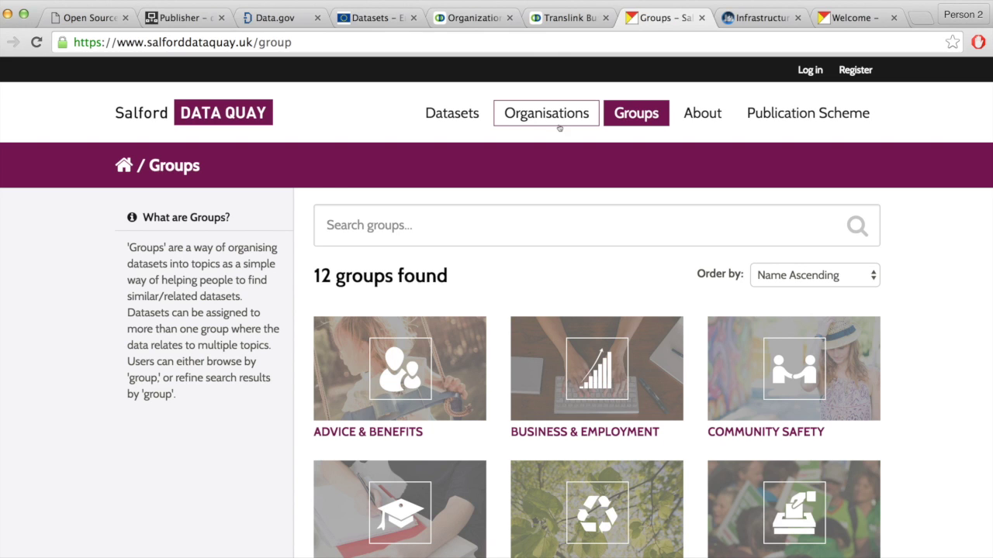
left_click(559, 123)
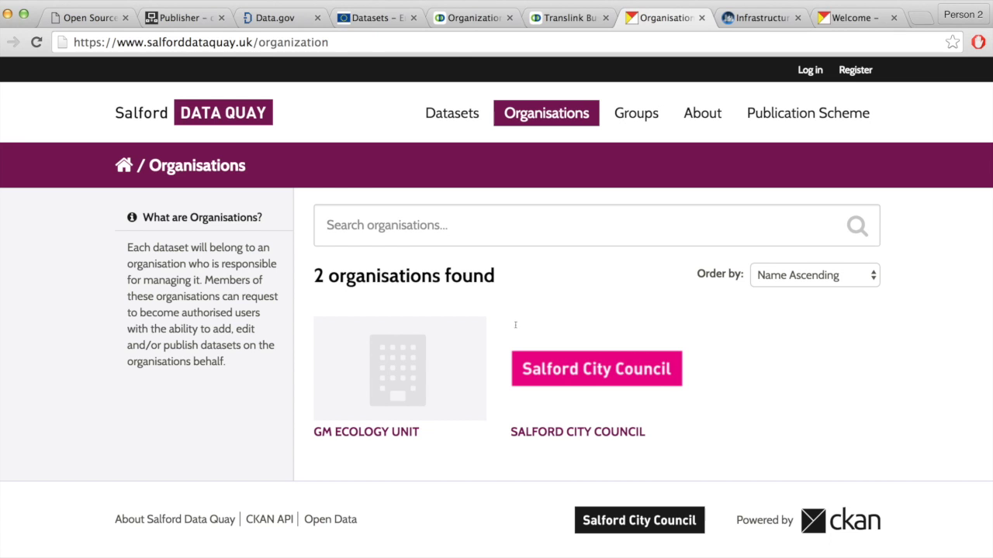
Return to the CKAN demo site, start a new dataset and look over the form's metadata fields
key("super+1")
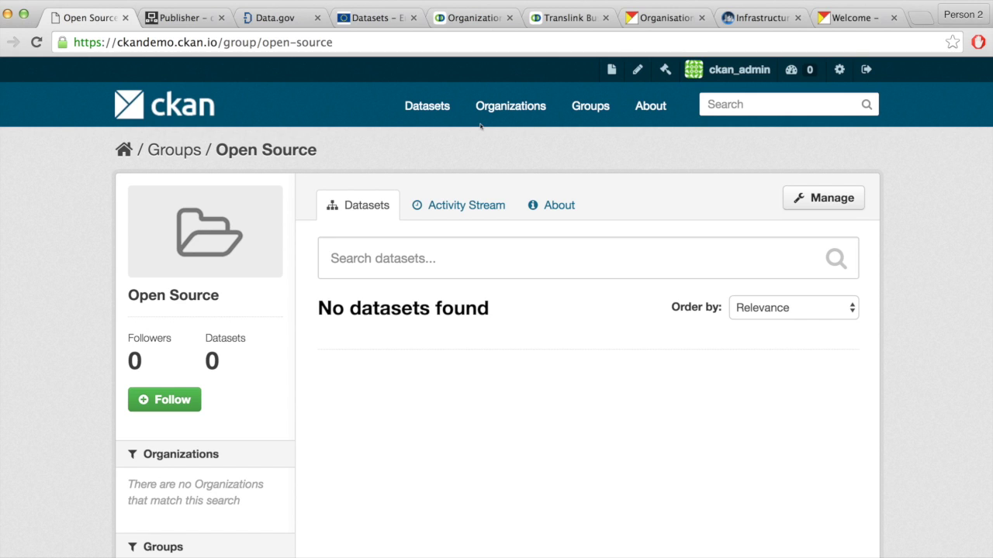
left_click(425, 107)
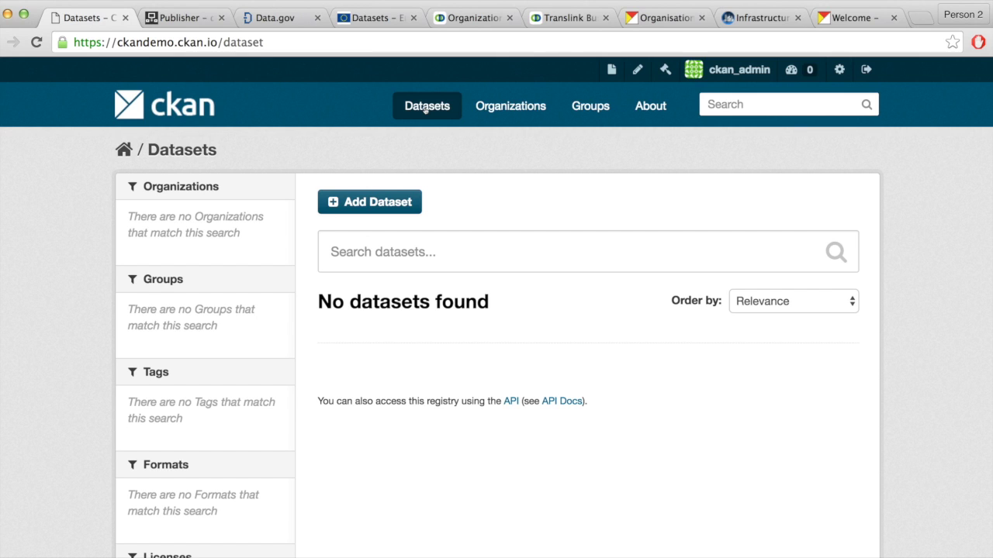
left_click(384, 194)
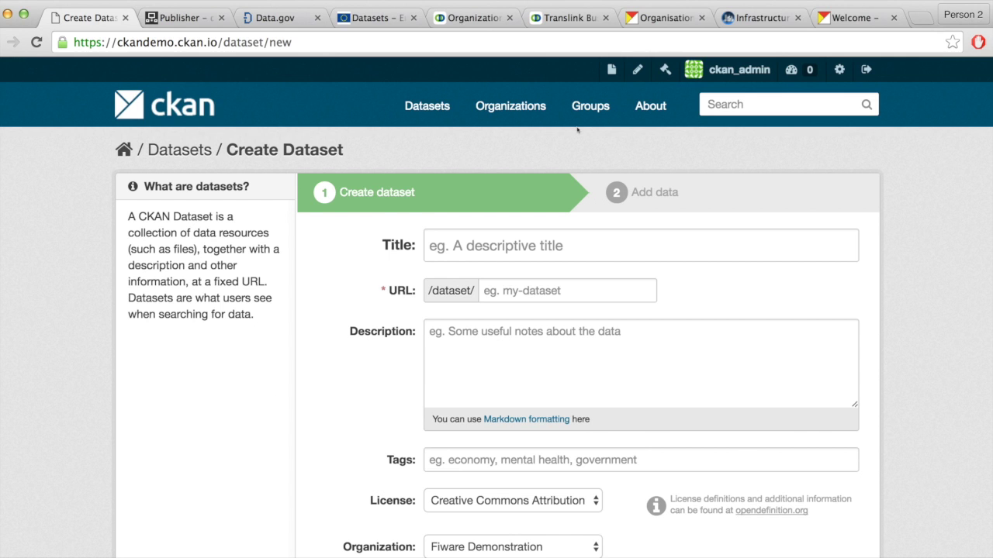
scroll(577, 130, "down", 2)
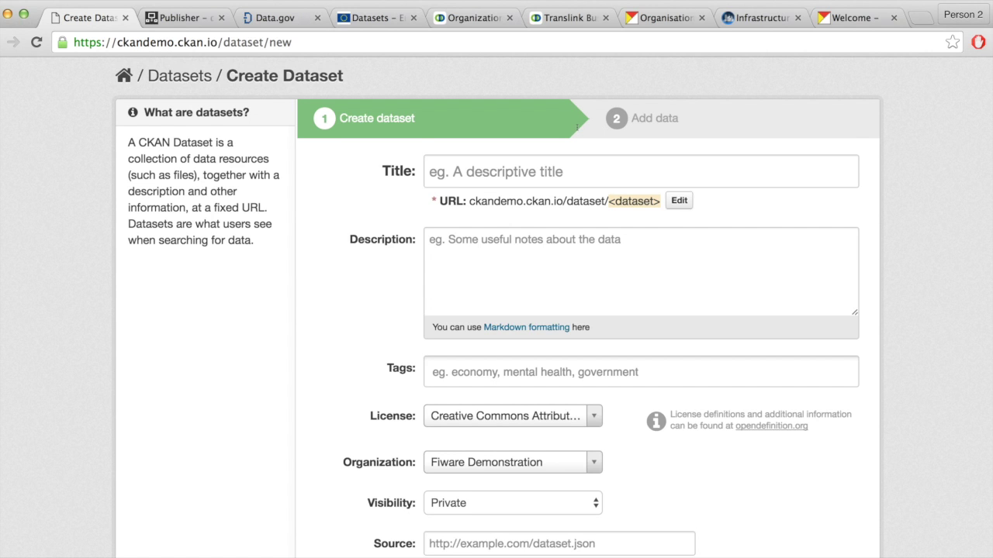
scroll(577, 128, "down", 2)
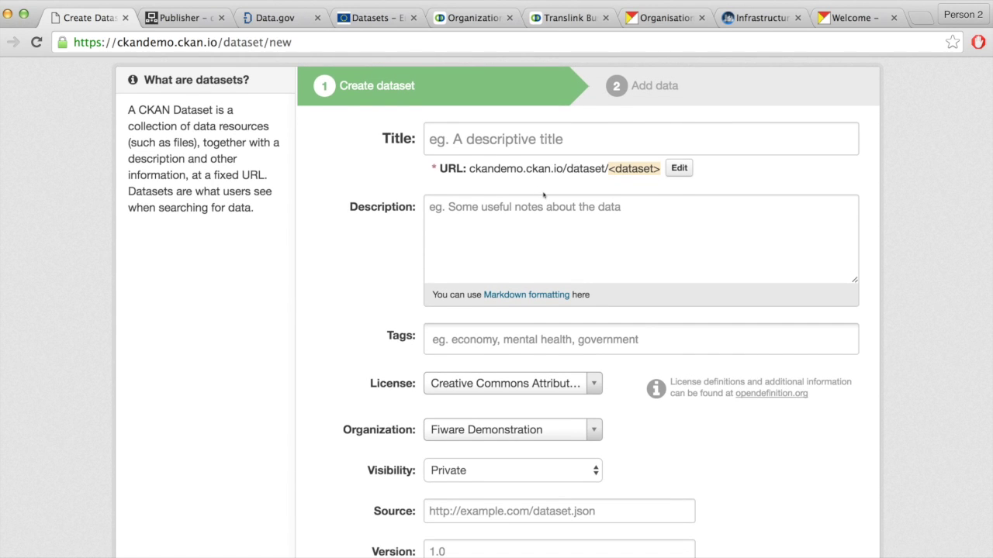
scroll(544, 195, "down", 3)
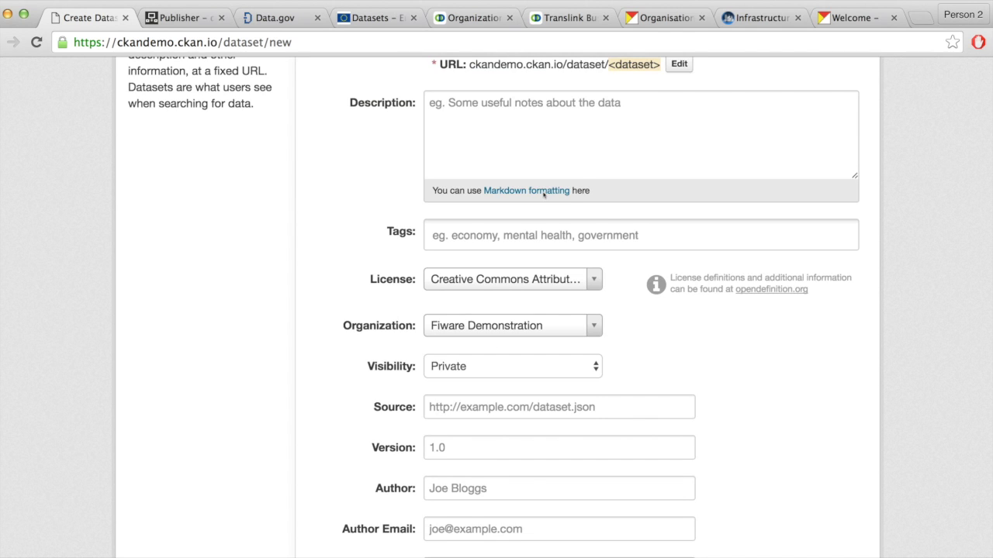
Title the new dataset "Fiware Demonstration Dataset"
scroll(544, 195, "up", 6)
type("Fi")
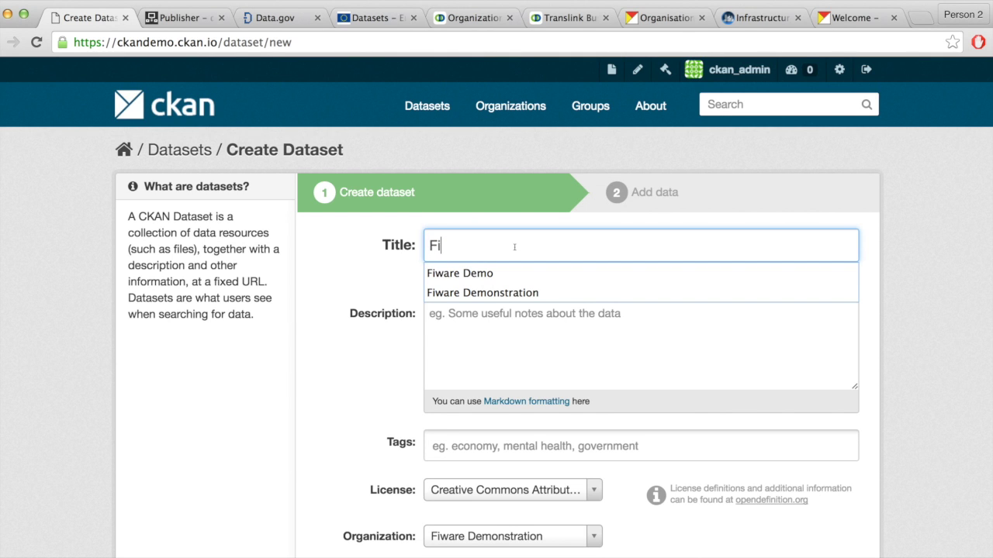
key("Down")
key("Down")
key("Return")
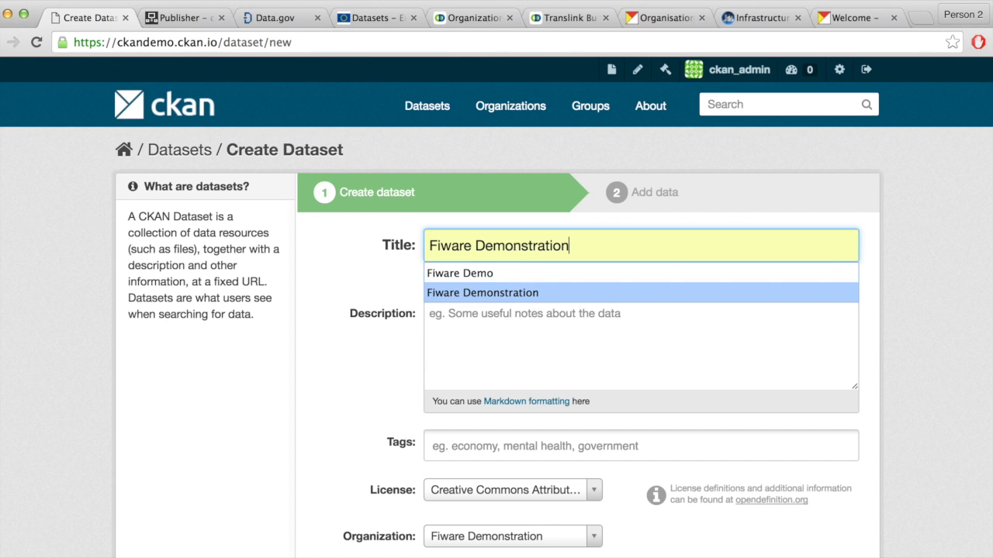
type("Dataset")
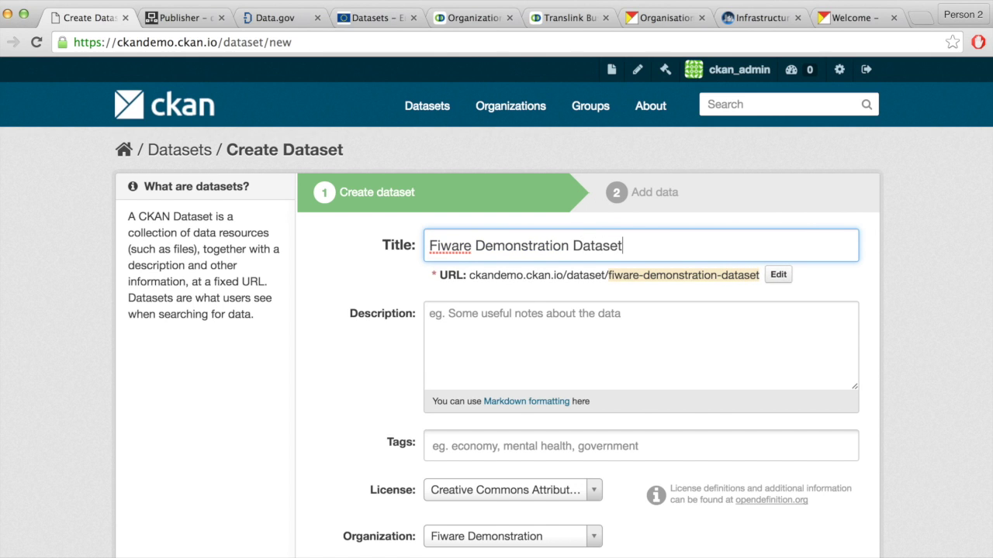
Enter "Some useful data about dataset" as the dataset's description
scroll(372, 194, "down", 2)
key("Tab")
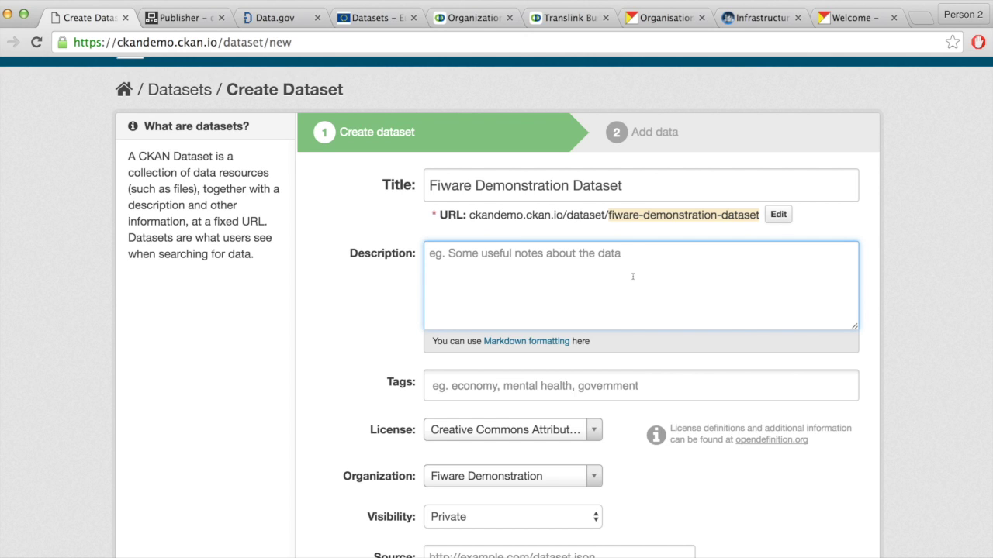
type("Some use")
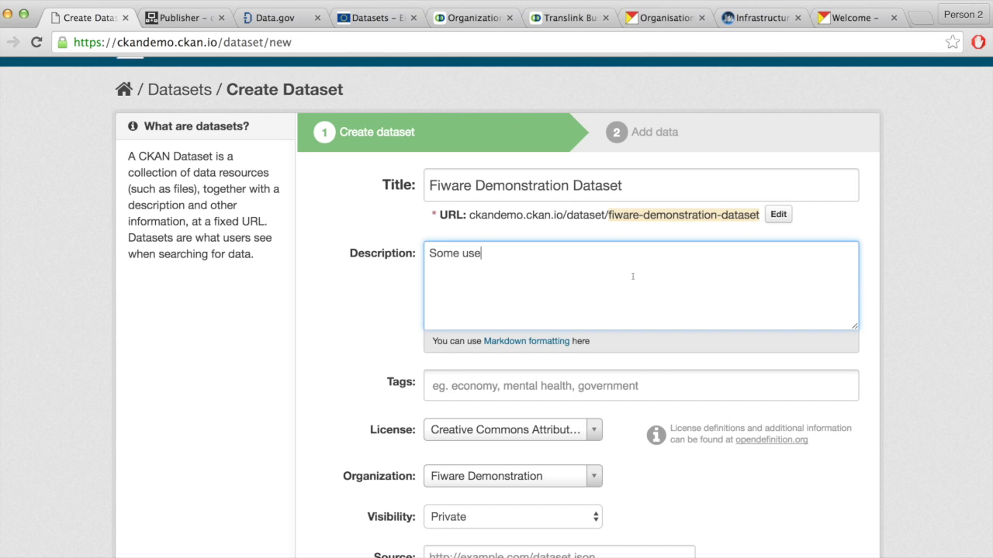
type("ful data about data")
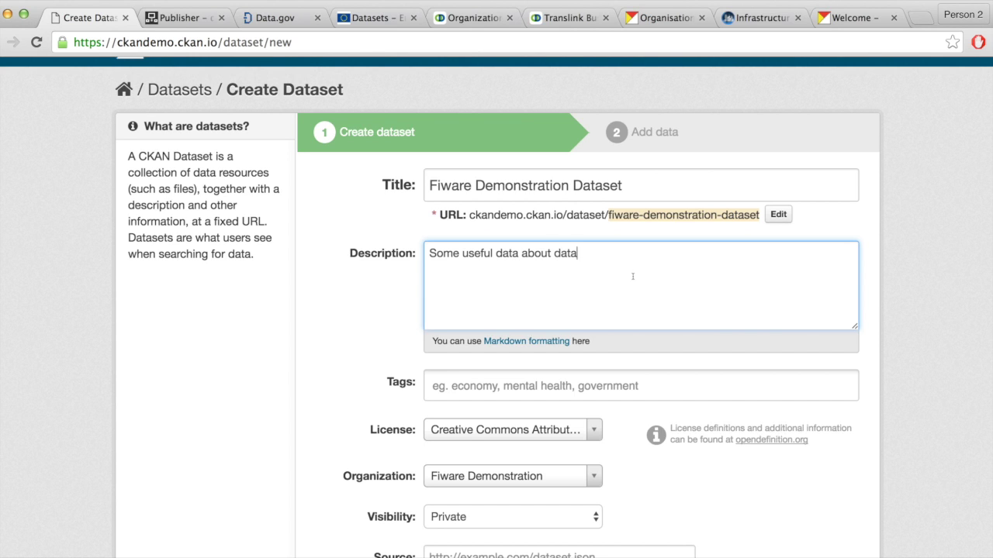
type("set")
Add the tags "F1", "G1" and "healthcare" to the dataset
scroll(621, 349, "down", 2)
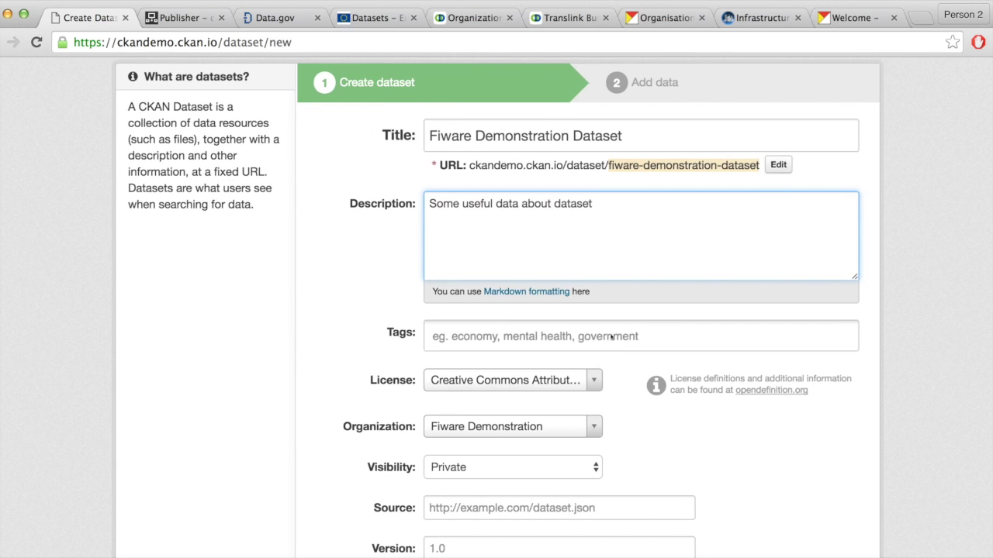
left_click(610, 337)
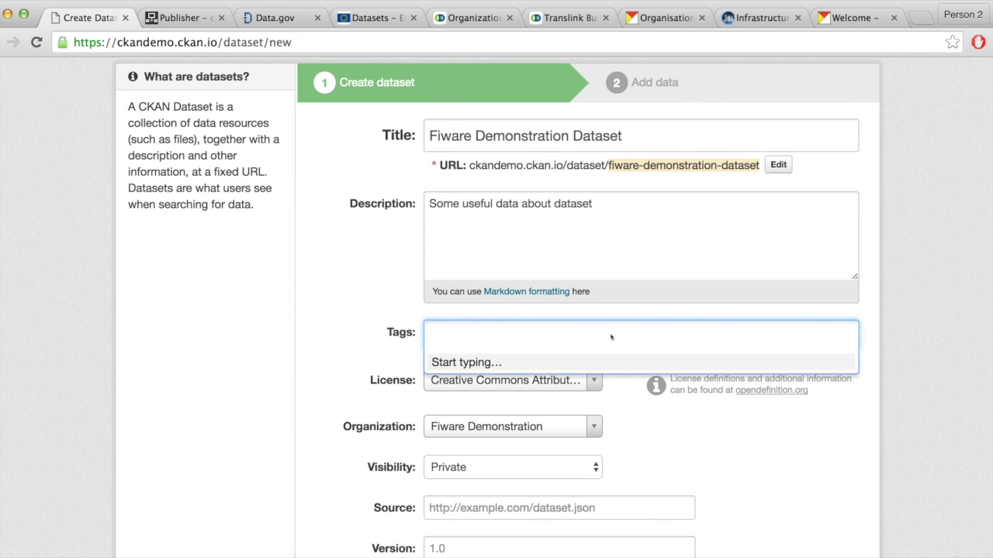
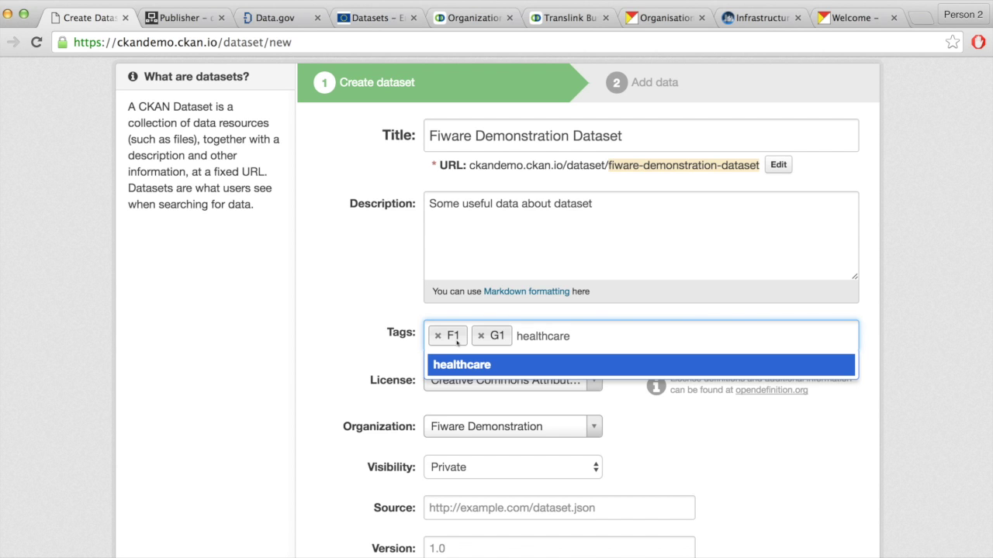
key("Return")
Set the dataset's license to UK Open Government Licence (OGL)
scroll(497, 337, "down", 3)
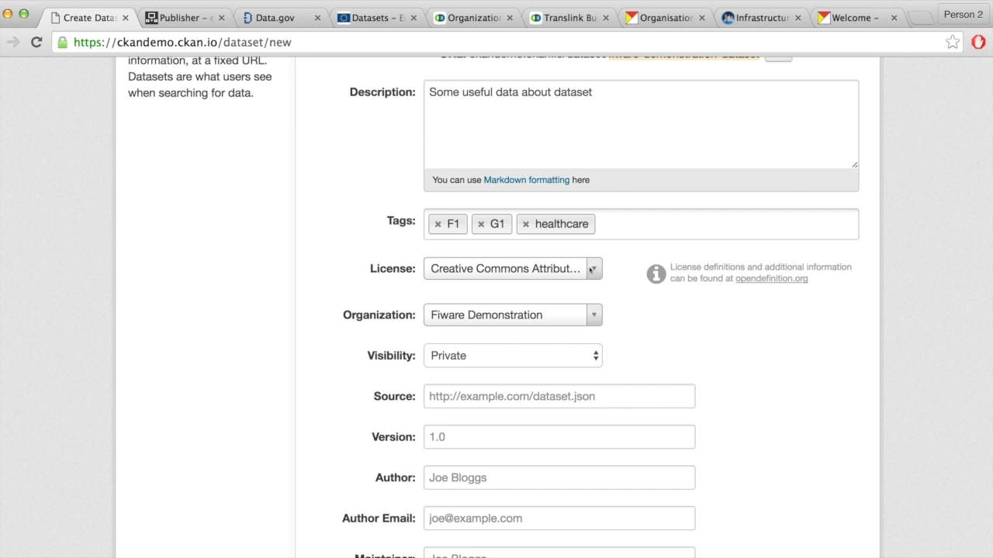
left_click(592, 269)
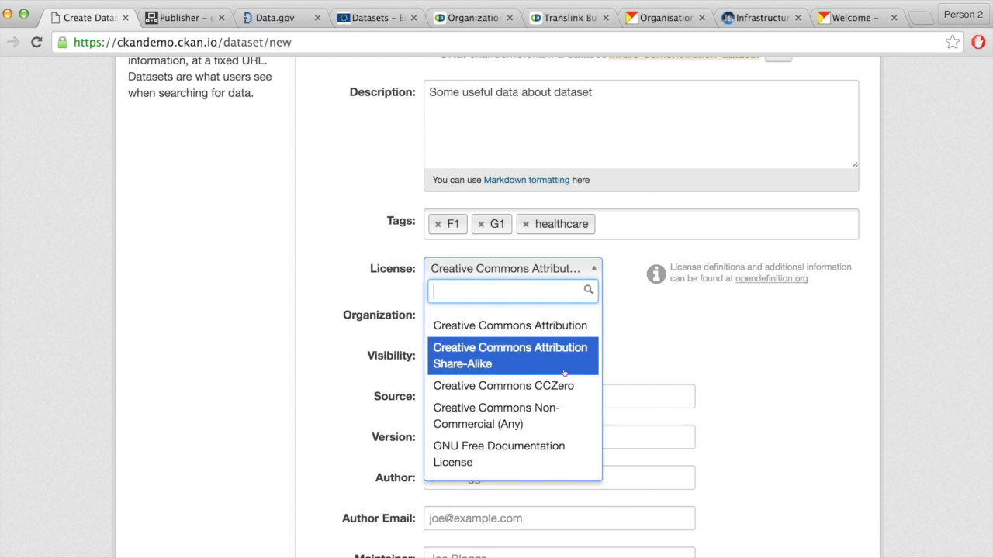
scroll(566, 376, "down", 3)
scroll(566, 376, "down", 6)
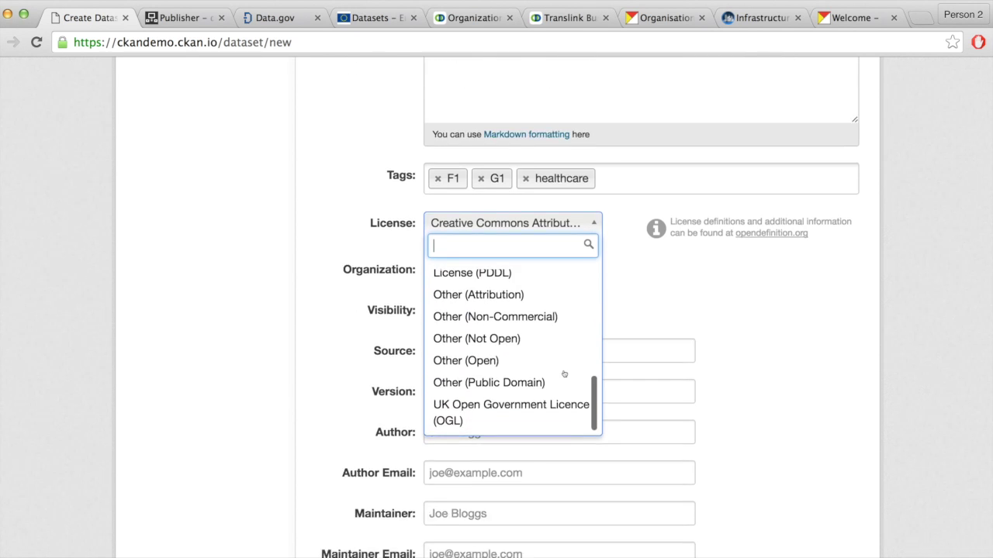
left_click(539, 355)
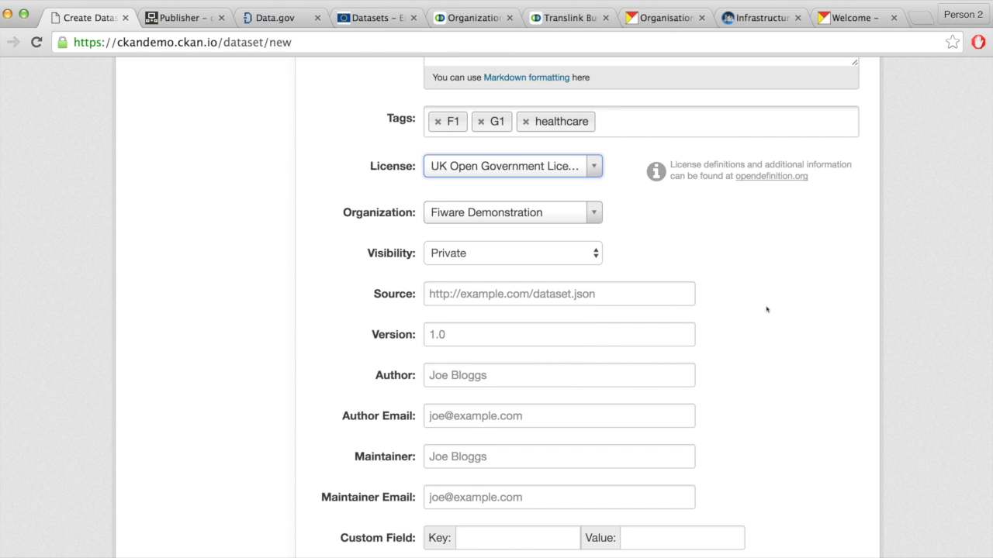
Assign the dataset to the Fiware Demonstration organization and set its visibility to Public
scroll(764, 306, "up", 1)
left_click(591, 259)
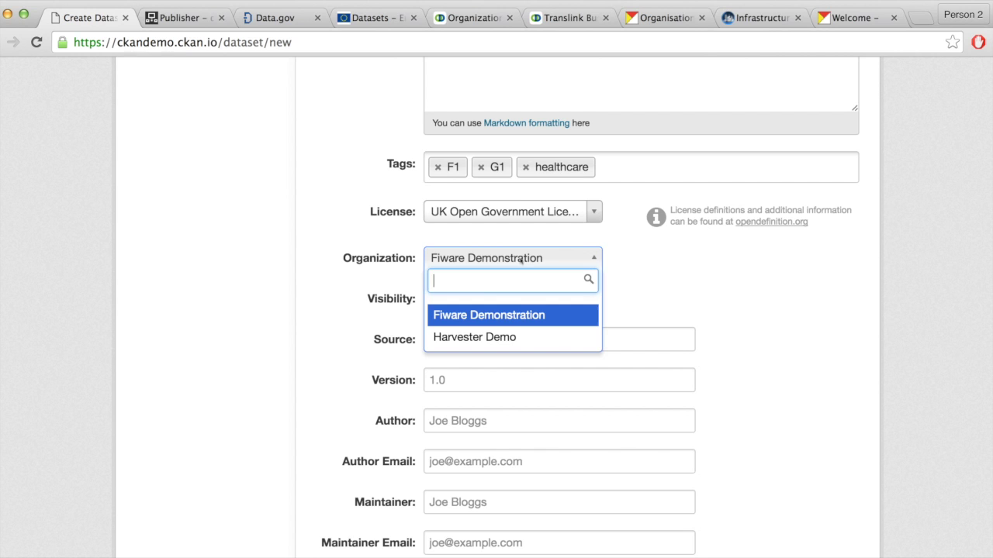
left_click(512, 317)
scroll(797, 290, "down", 1)
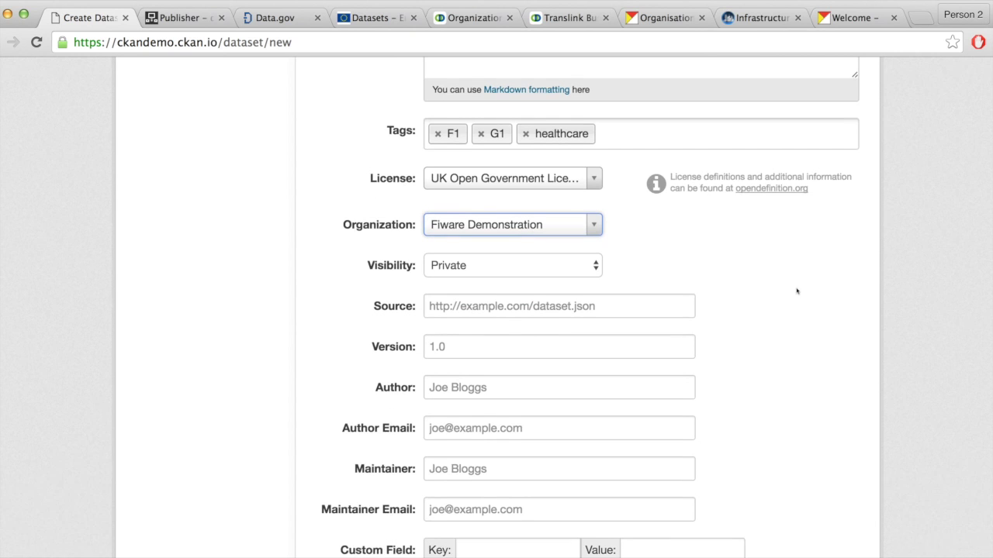
left_click(567, 246)
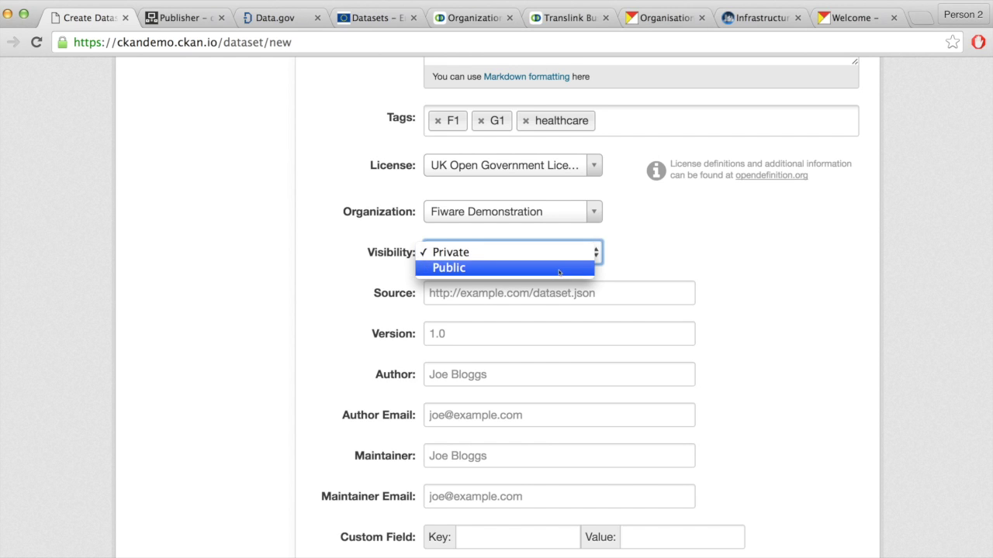
left_click(558, 267)
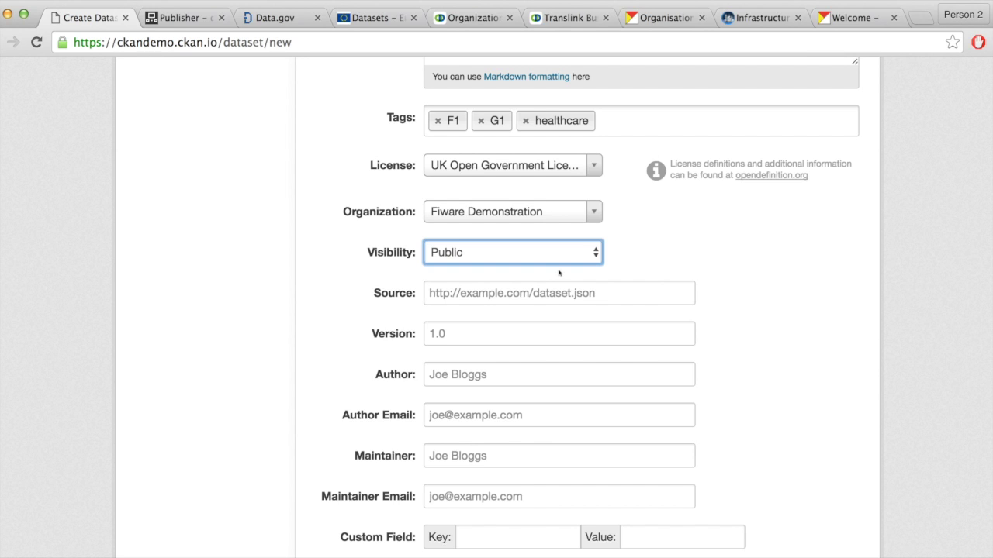
Give the dataset's three custom fields the keys "F1", "F2" and "F3", and continue to adding data
scroll(667, 253, "down", 3)
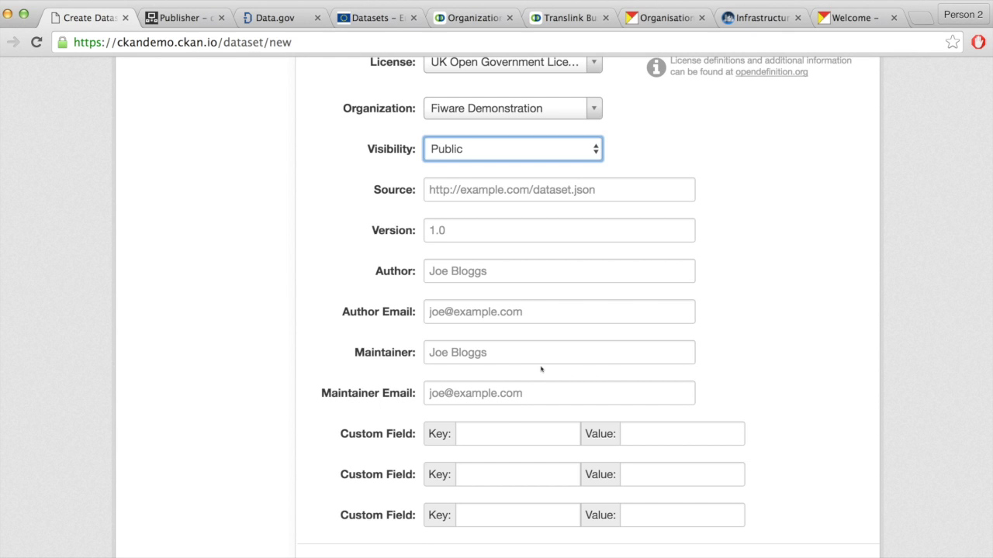
scroll(540, 369, "down", 1)
scroll(540, 367, "down", 2)
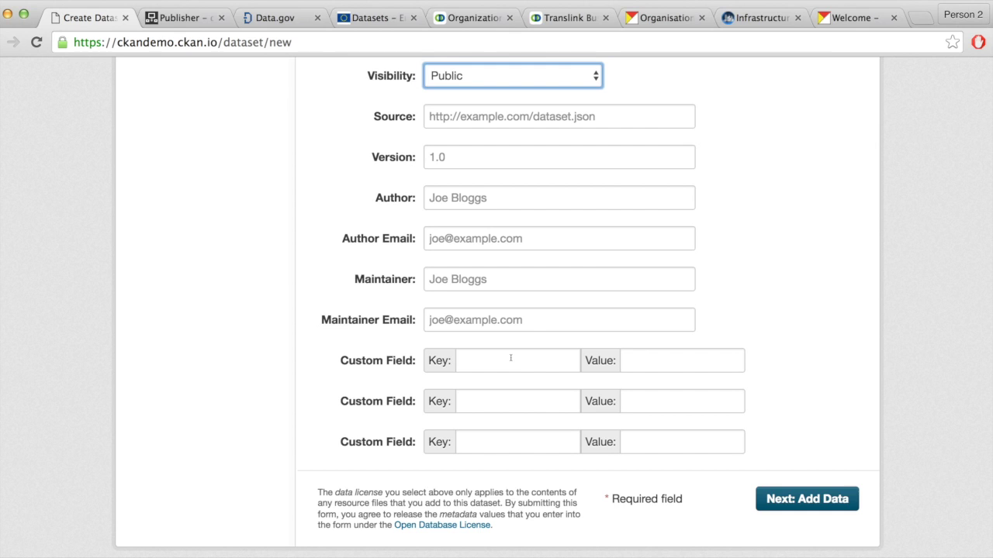
left_click(510, 358)
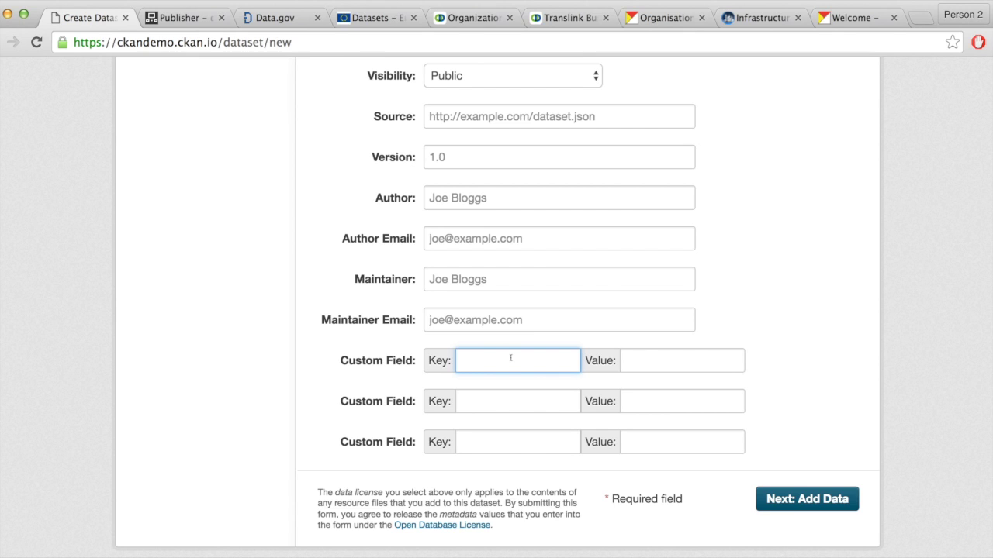
type("F1")
left_click(499, 398)
type("F2")
left_click(496, 448)
type("F3")
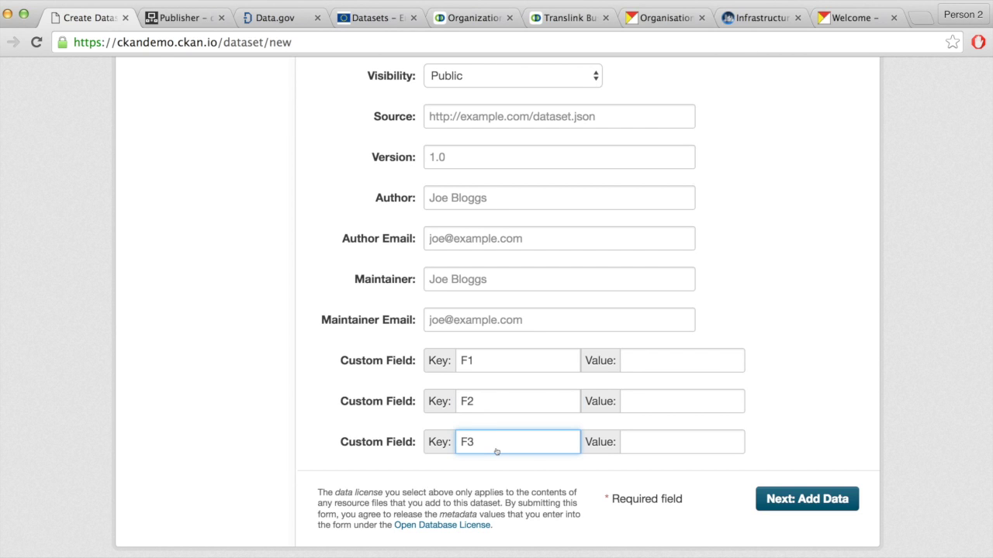
left_click(656, 440)
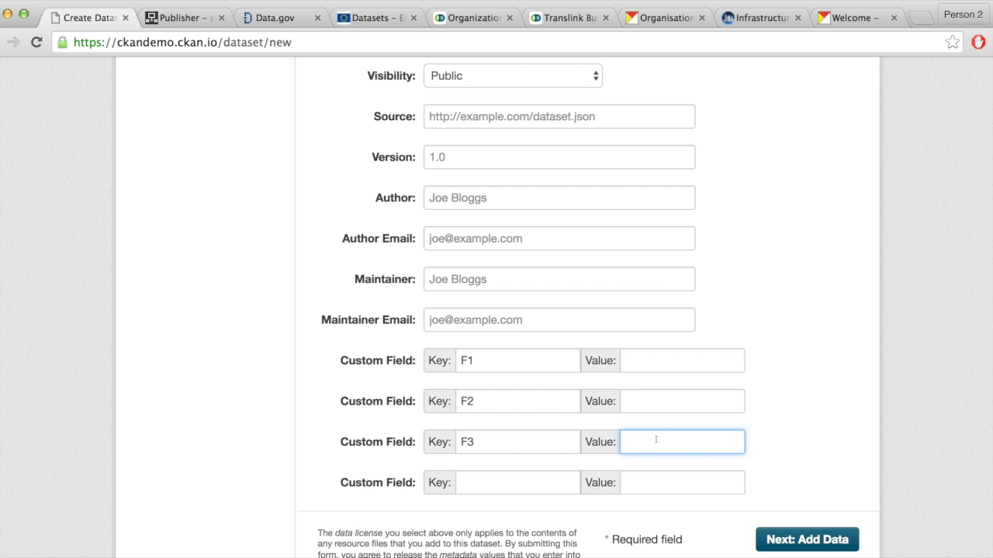
scroll(922, 243, "down", 3)
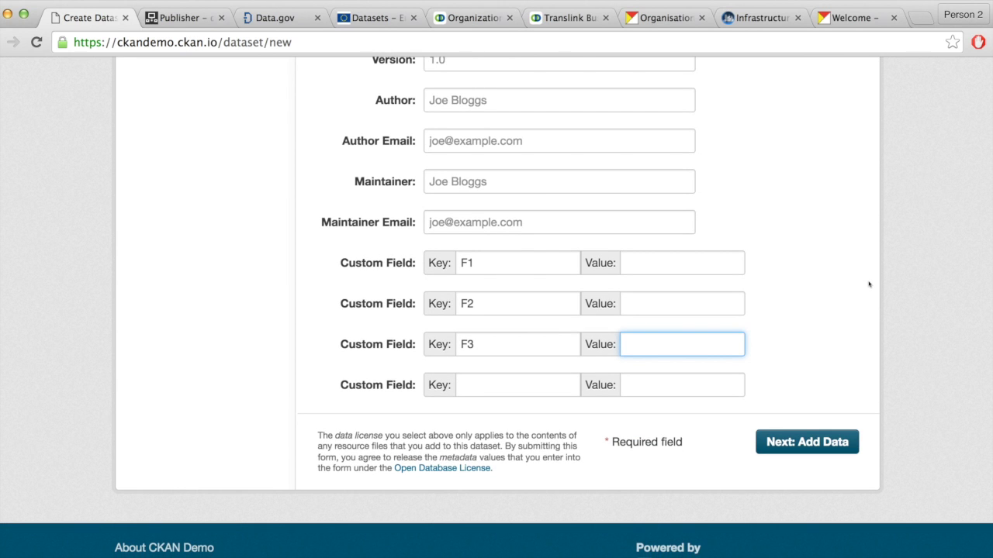
left_click(799, 448)
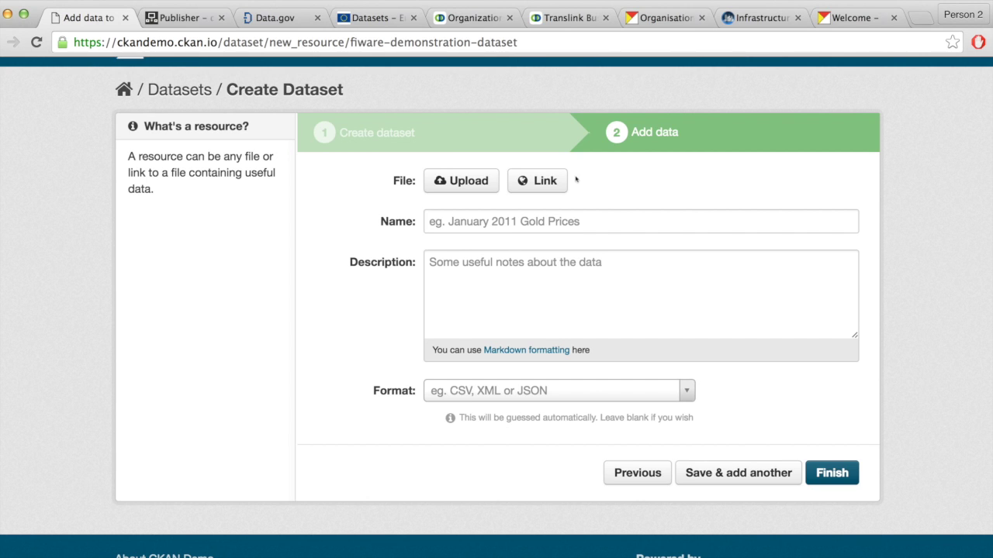
Attach the file cycle-racks-5.csv from the Dropbox folder as the dataset's resource
left_click(481, 180)
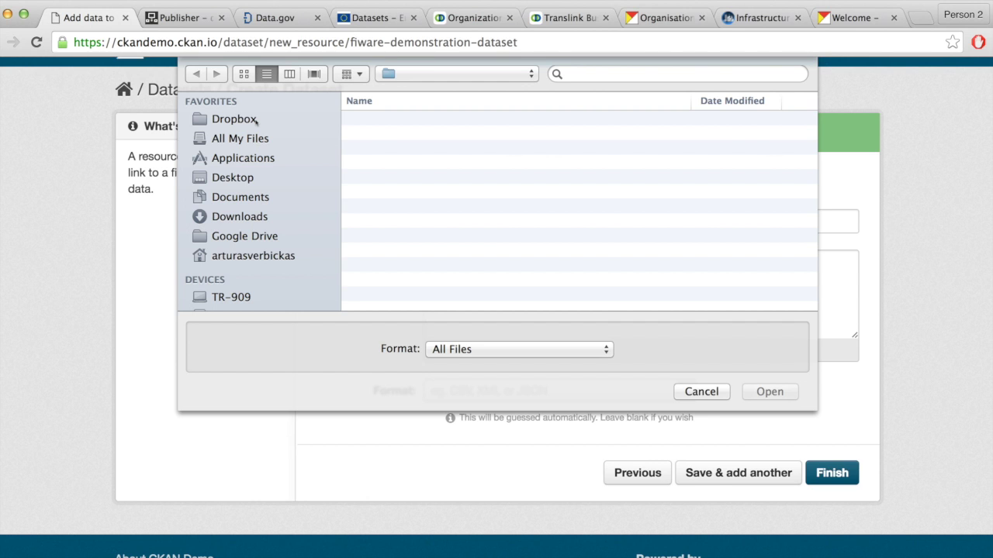
left_click(256, 121)
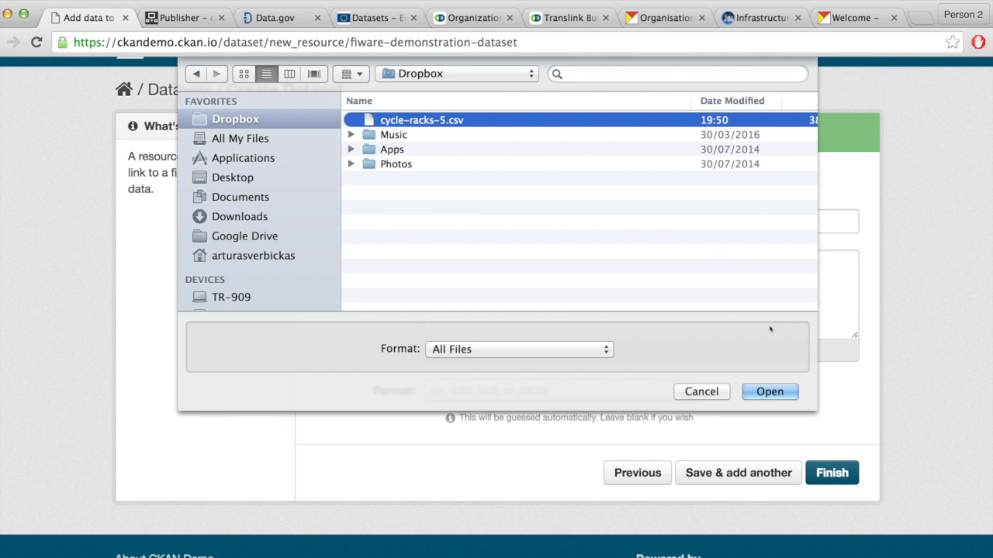
left_click(783, 391)
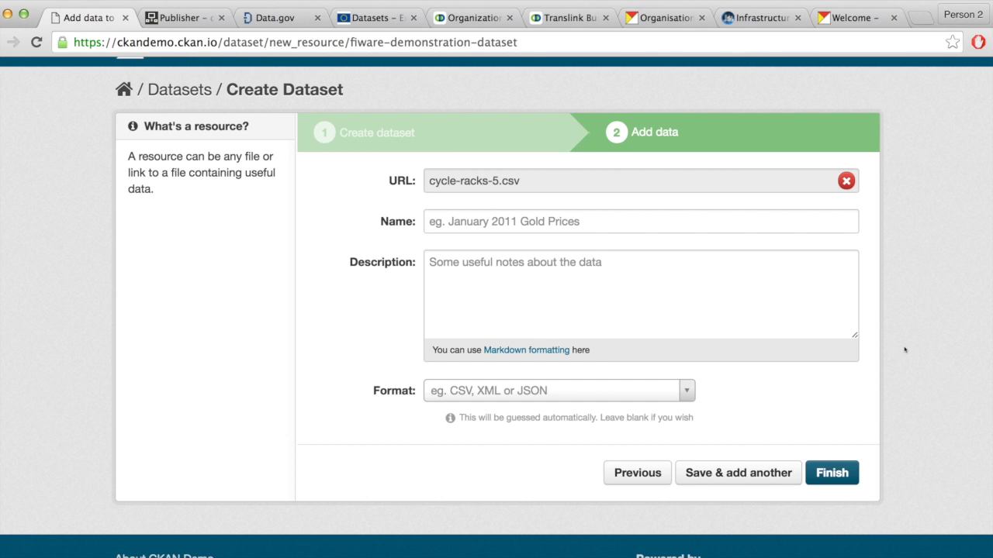
Name the new resource "FDD"
left_click(504, 226)
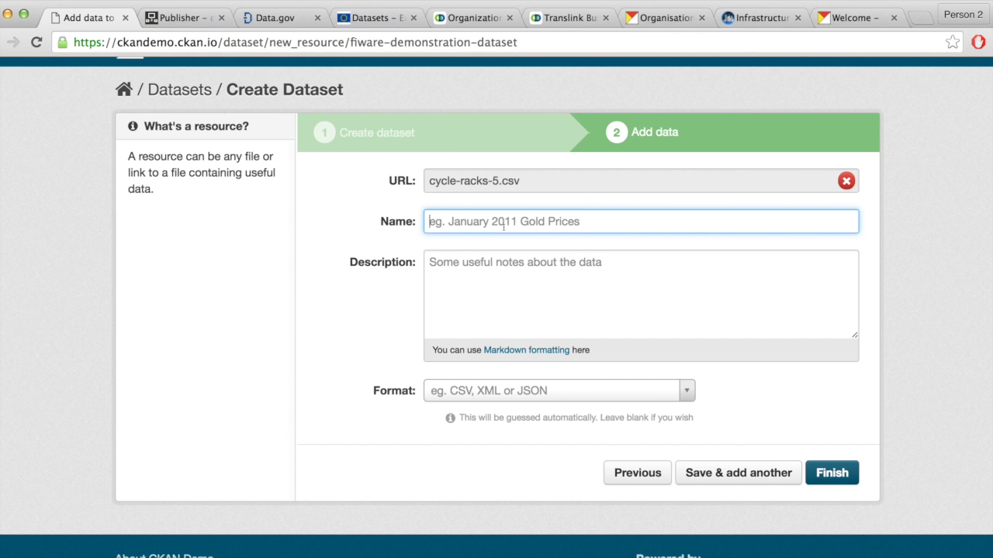
type("FD")
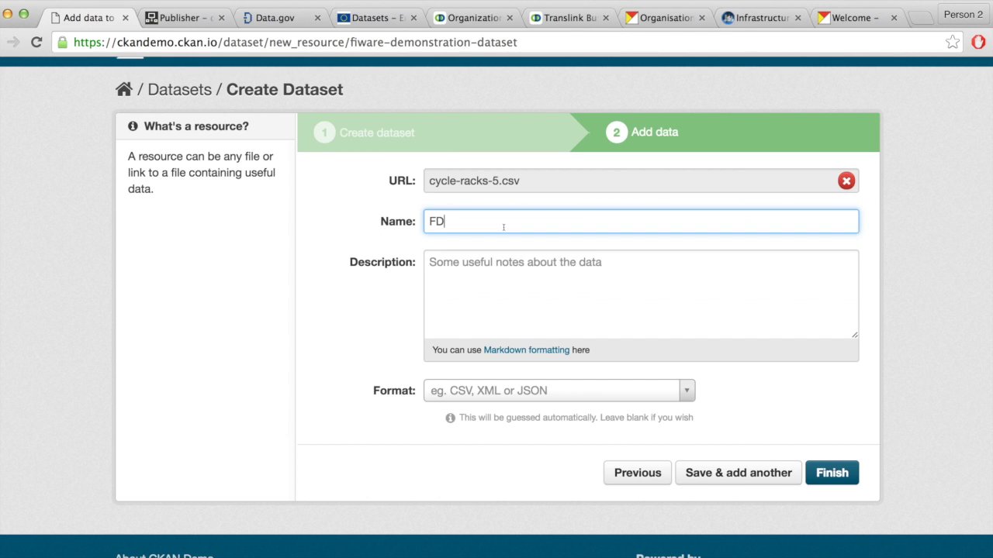
type("D")
scroll(493, 405, "down", 1)
Set the resource's format to CSV and finish creating the dataset
left_click(494, 394)
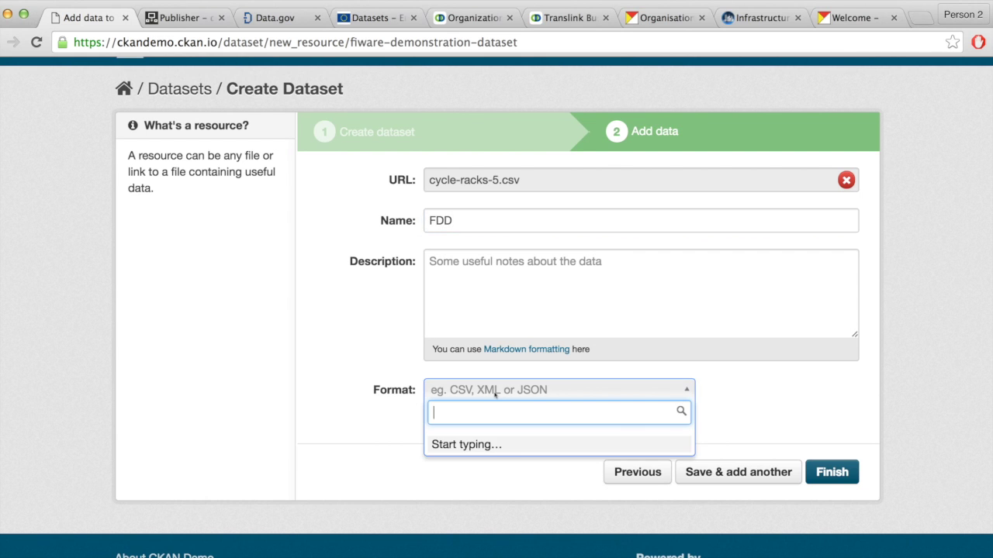
type("CSV")
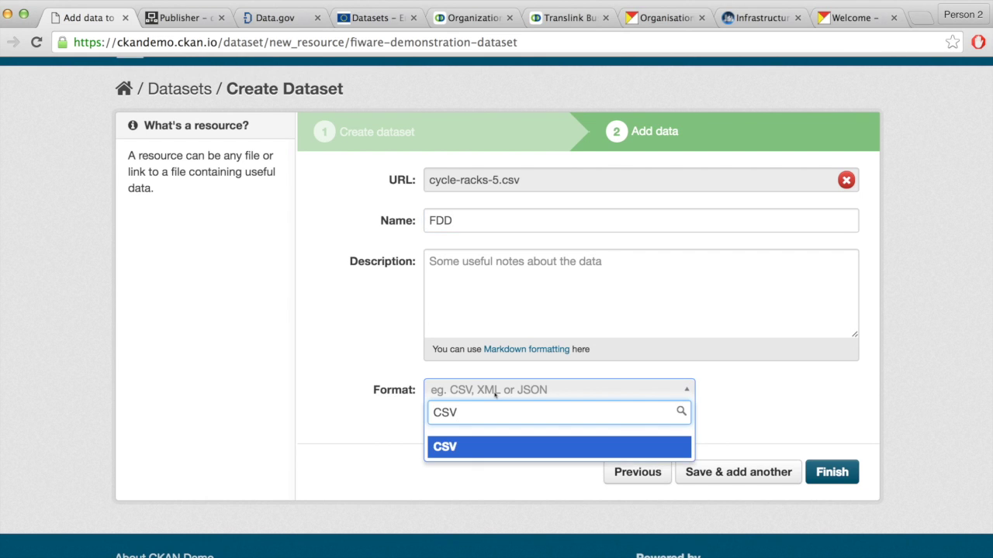
key("Return")
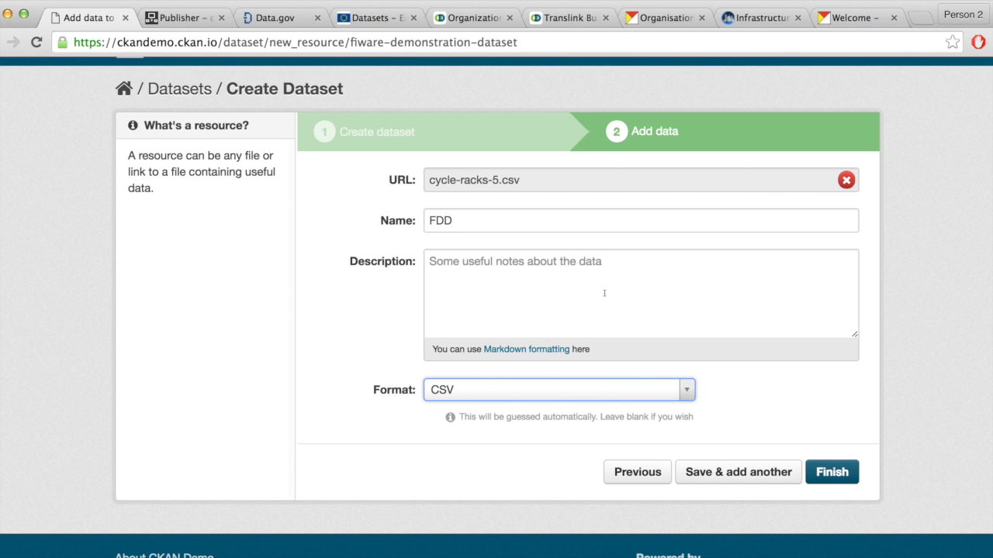
scroll(606, 293, "down", 1)
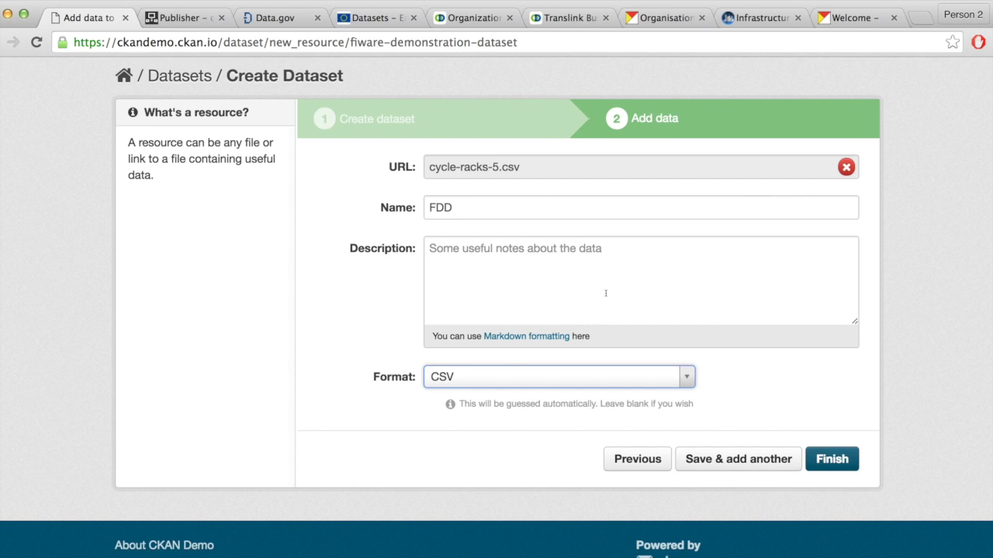
left_click(838, 461)
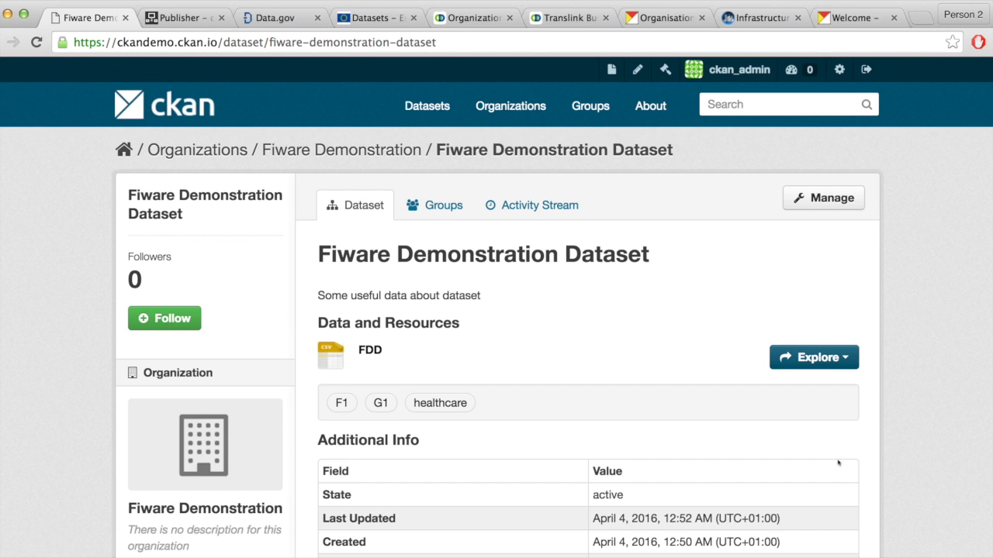
Look over the new dataset's details and try to add the dataset to the Open Source group
scroll(838, 463, "down", 5)
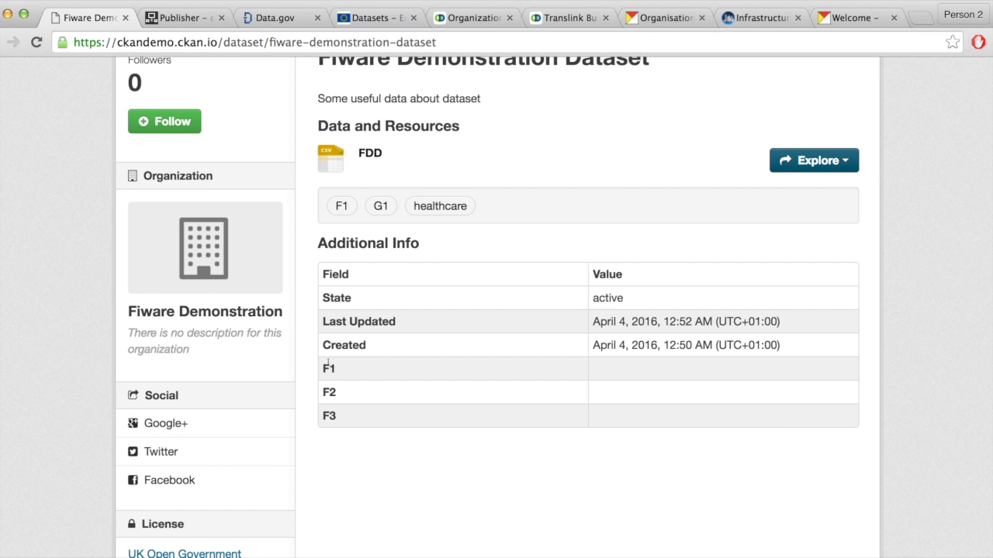
scroll(437, 471, "up", 5)
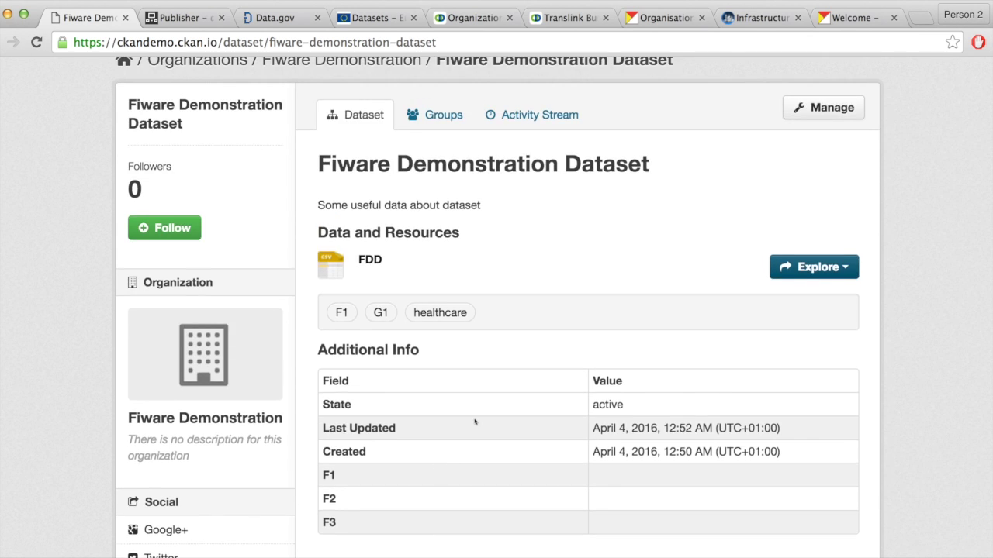
scroll(606, 347, "down", 2)
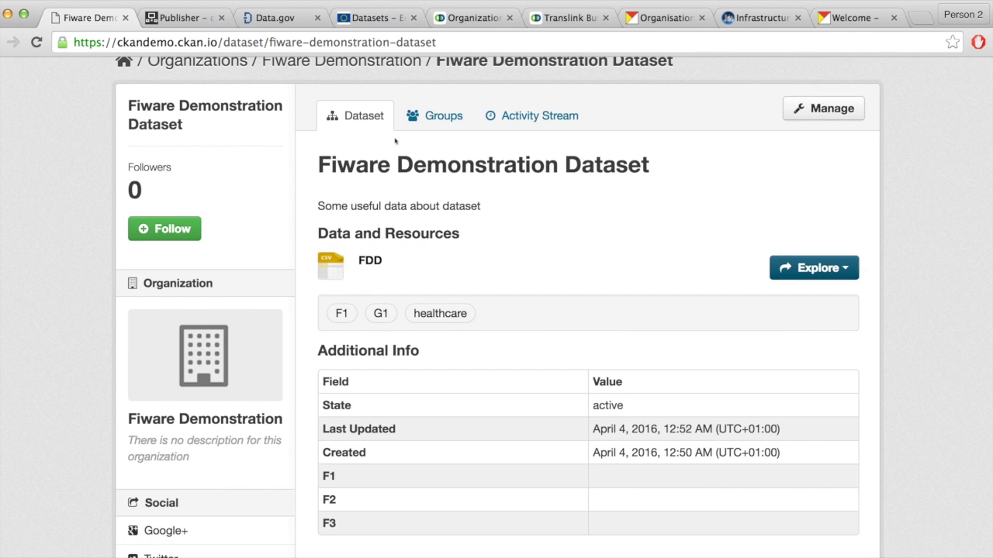
left_click(417, 115)
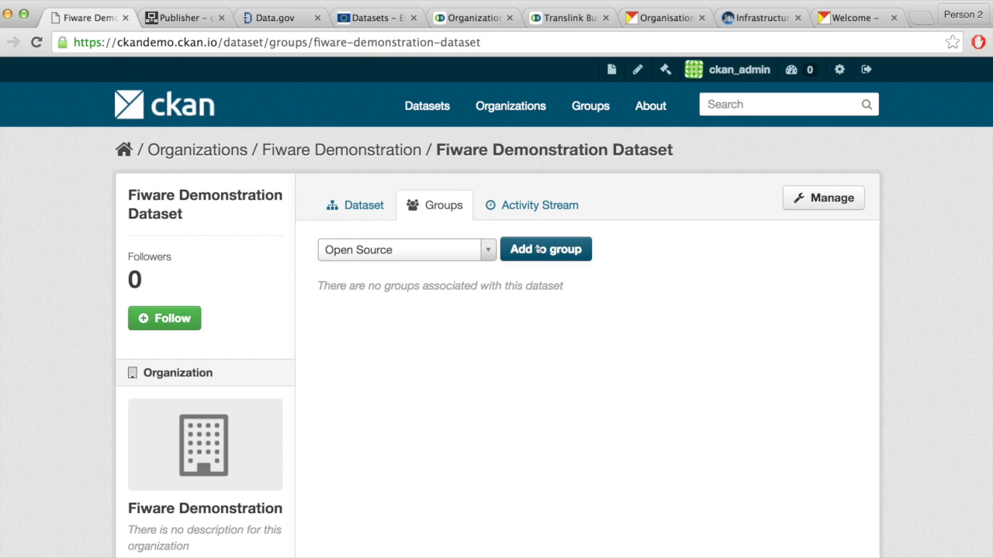
left_click(539, 249)
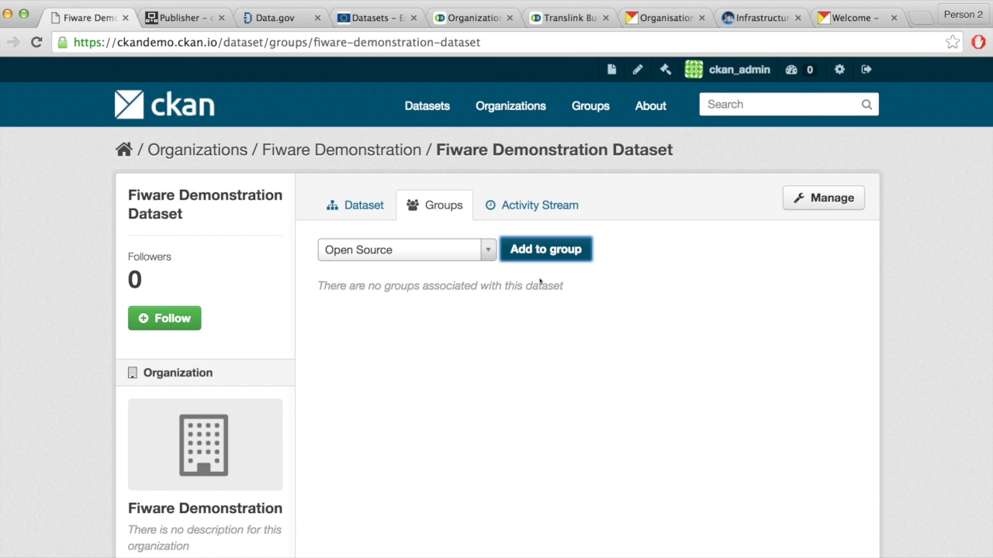
Review the dataset's activity stream and the organization and license details beside it
left_click(534, 208)
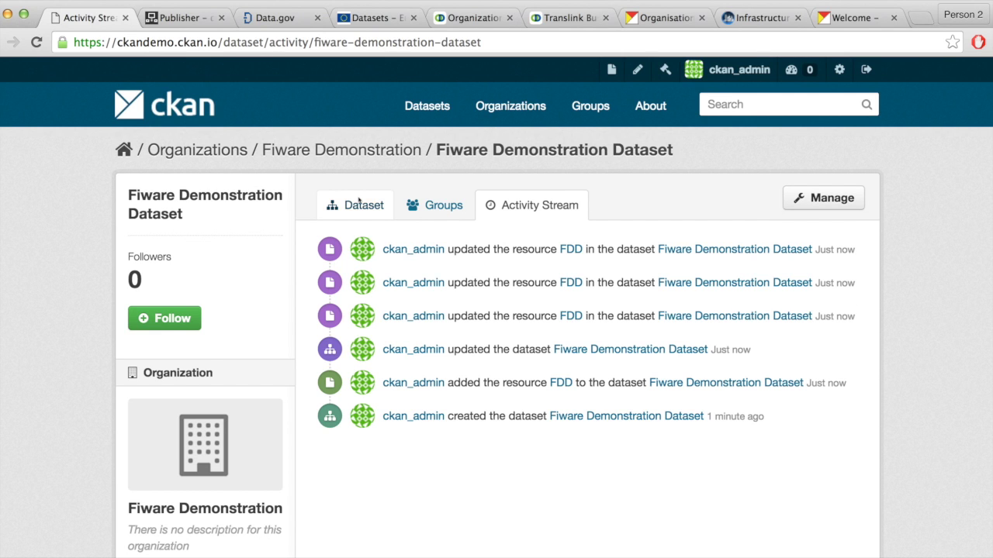
scroll(358, 200, "down", 4)
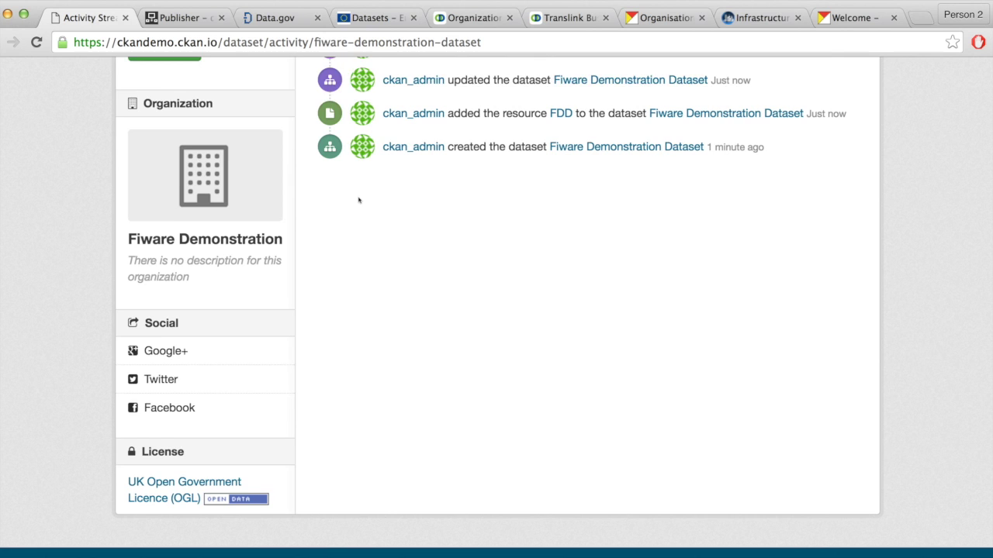
scroll(358, 200, "down", 1)
scroll(365, 200, "up", 6)
Preview the FDD resource of the dataset and look through its records in the data grid
left_click(379, 196)
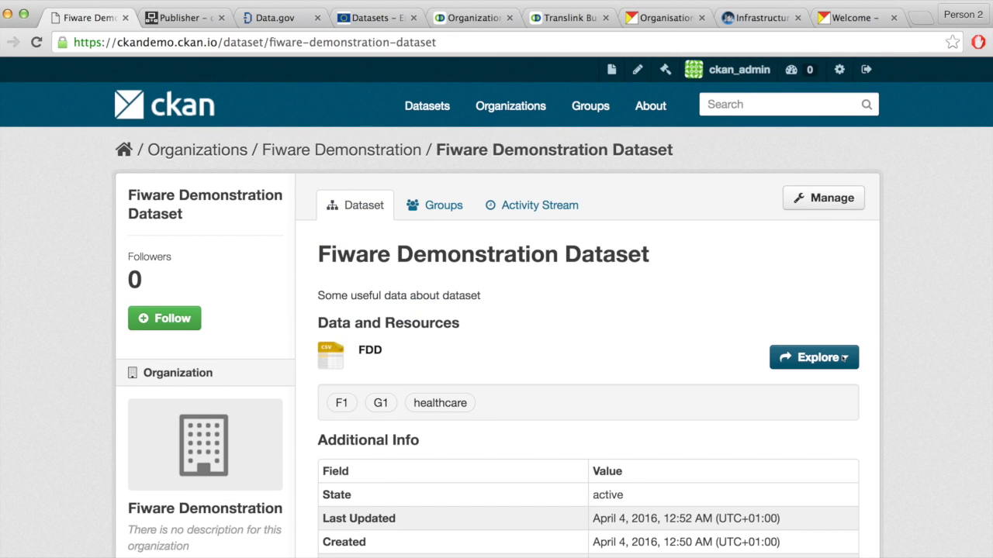
left_click(844, 358)
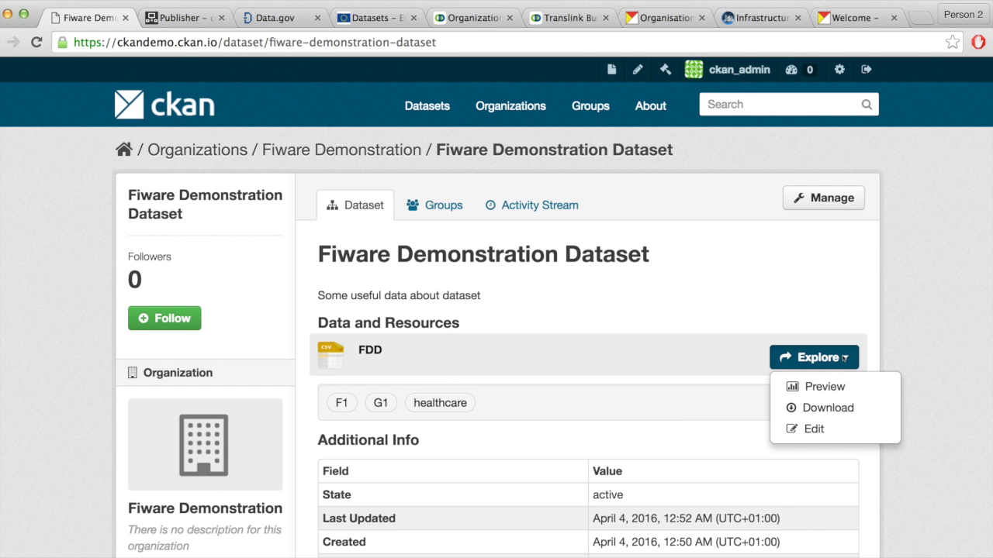
left_click(860, 387)
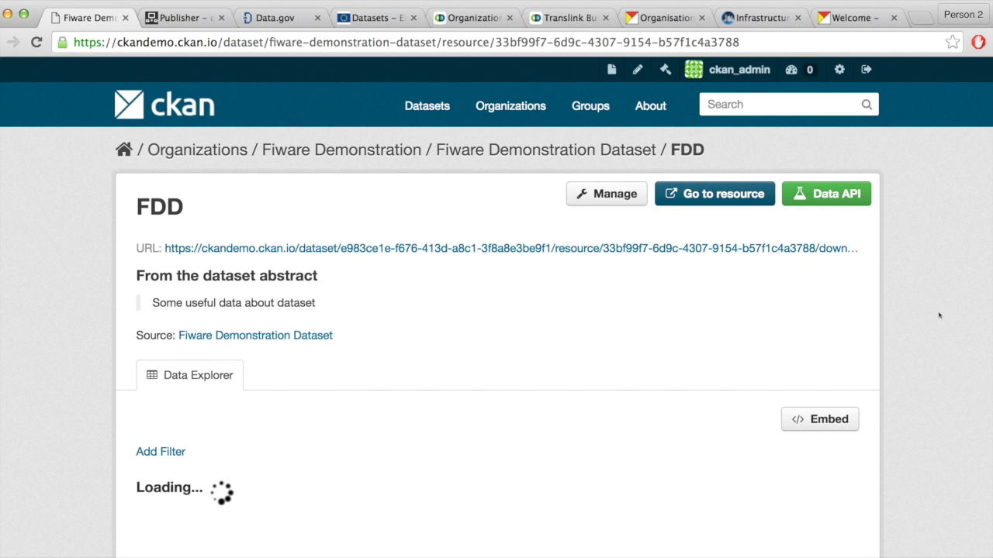
scroll(939, 315, "down", 3)
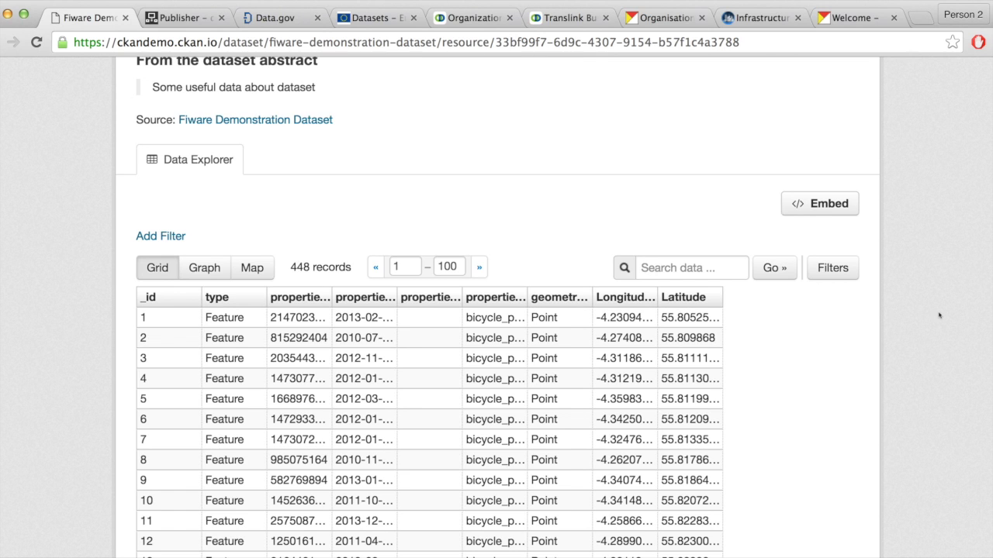
scroll(939, 315, "down", 5)
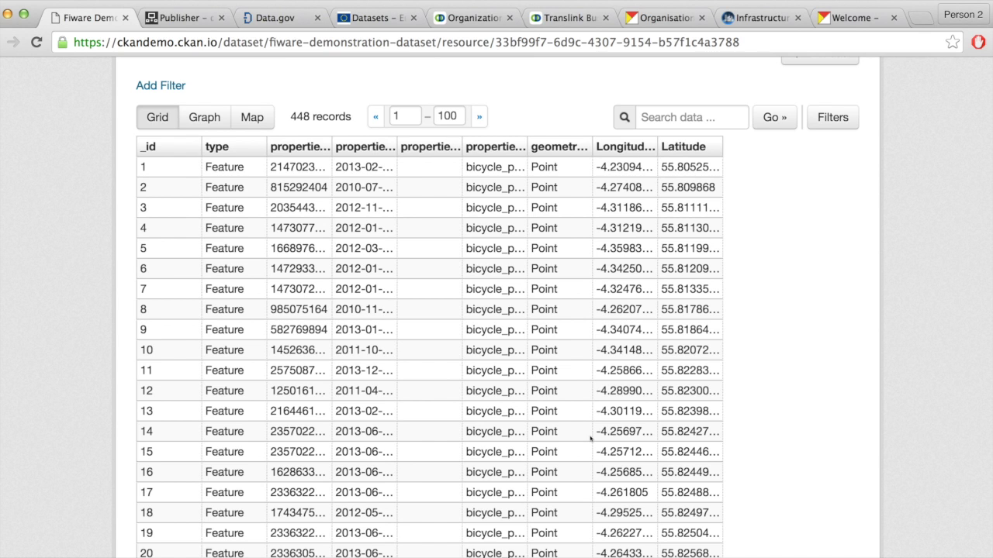
Show the resource data in the graph view and check the available graph types and group columns
left_click(186, 121)
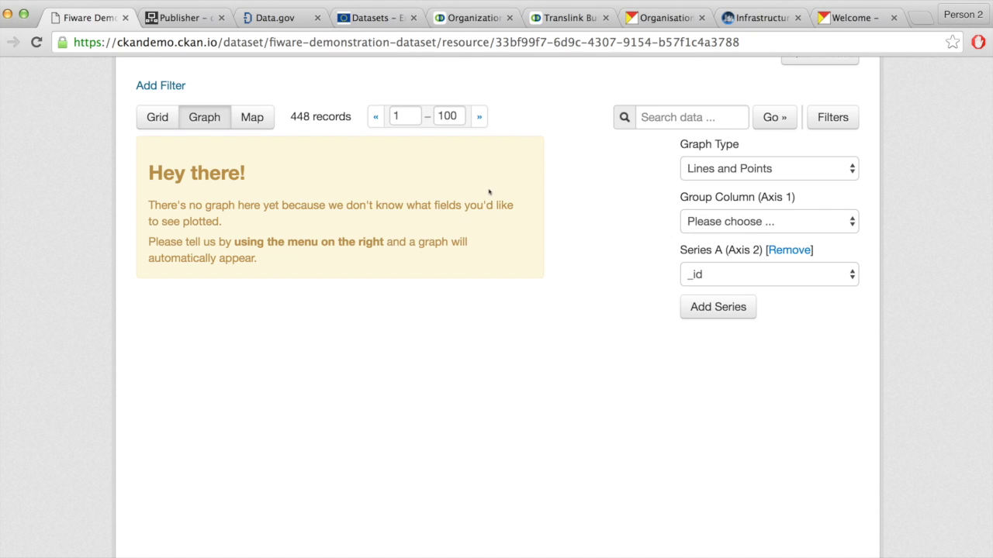
left_click(733, 178)
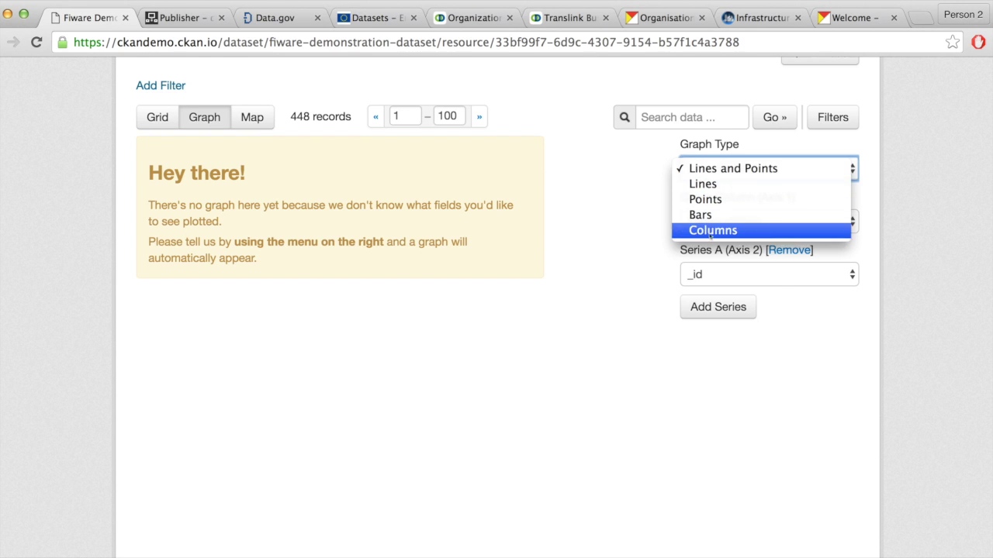
left_click(614, 169)
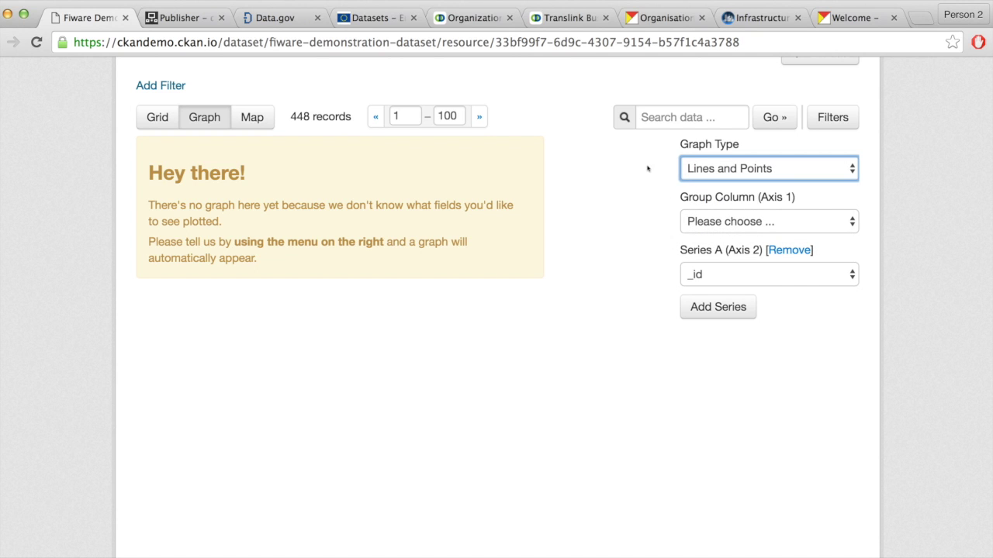
left_click(763, 221)
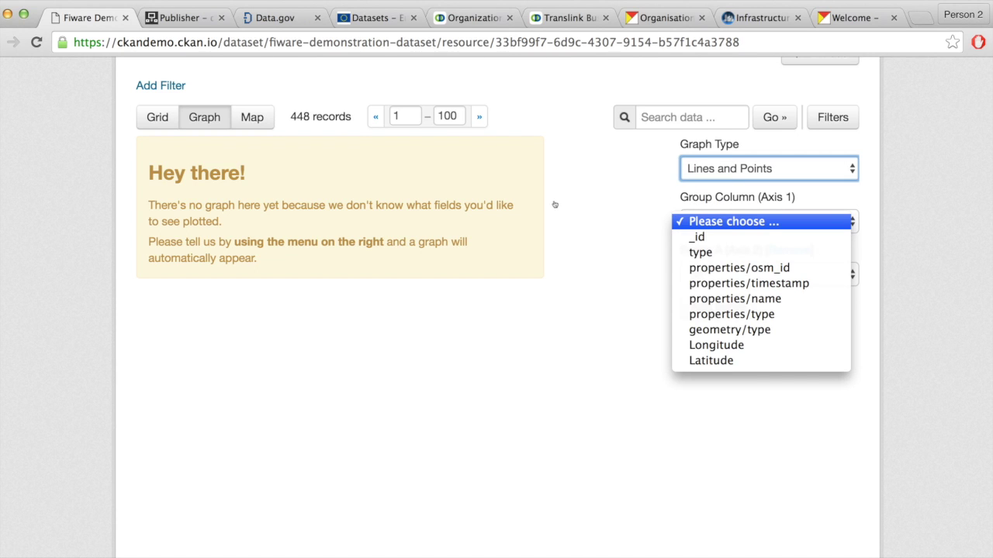
left_click(587, 204)
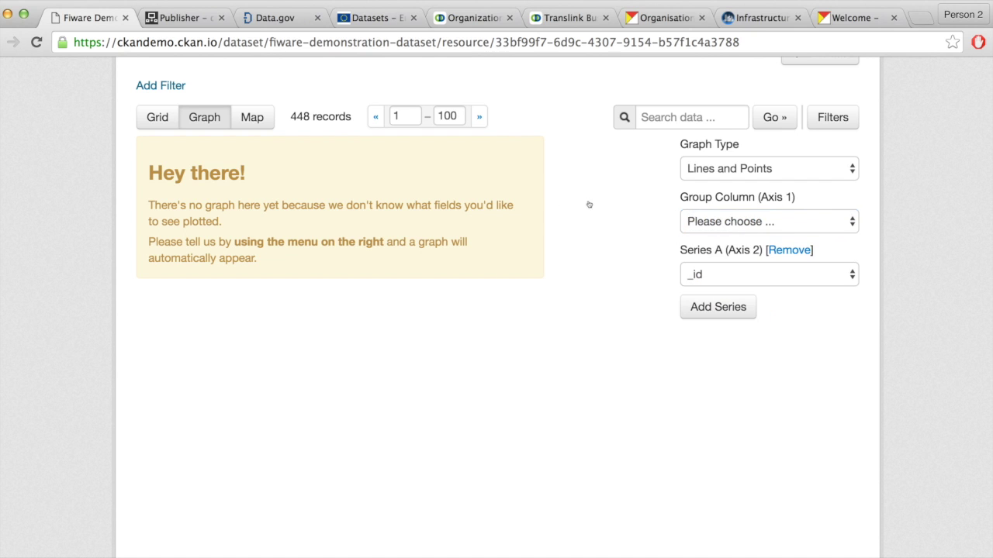
Show the resource records on the map and zoom in on the markers around Glasgow
scroll(264, 203, "up", 2)
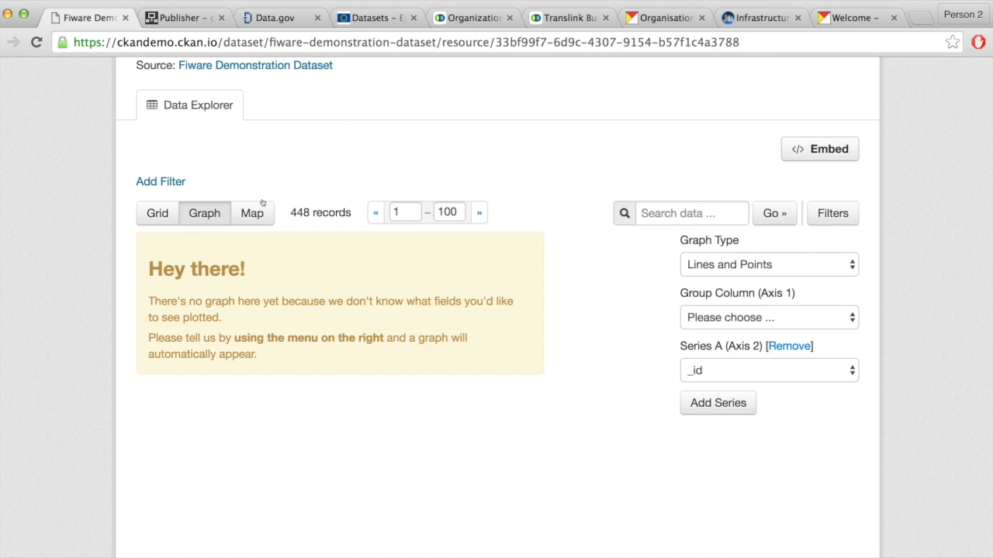
left_click(251, 212)
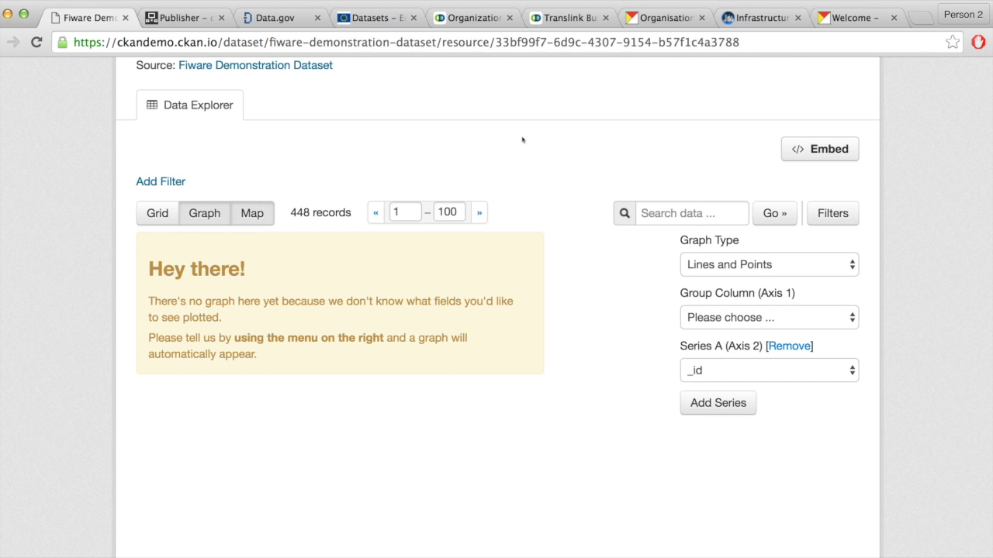
scroll(522, 139, "down", 2)
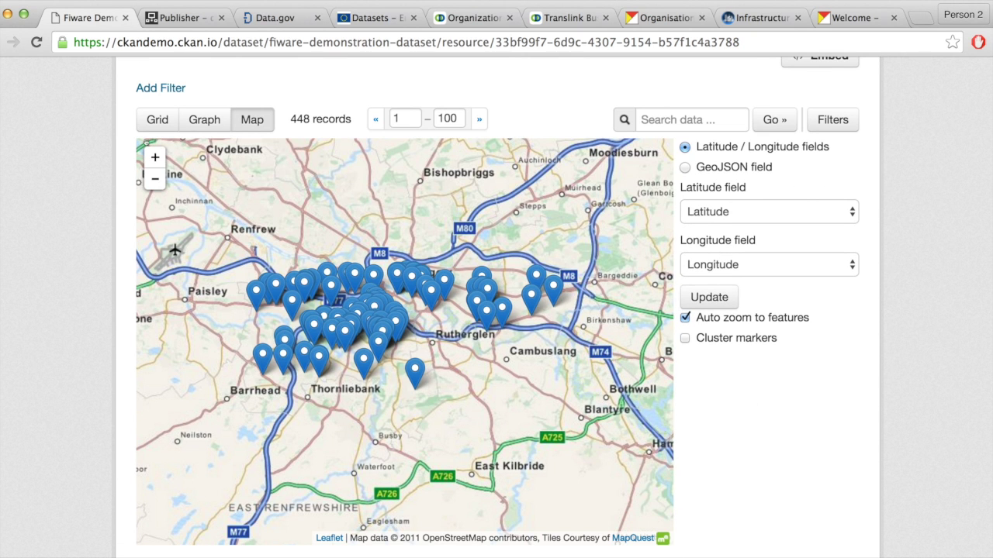
left_click(156, 155)
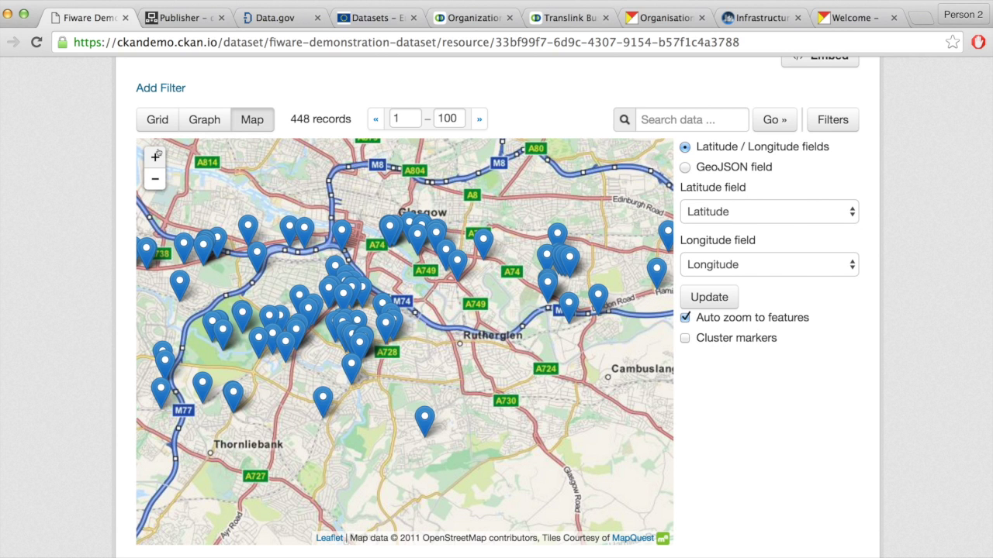
left_click(156, 153)
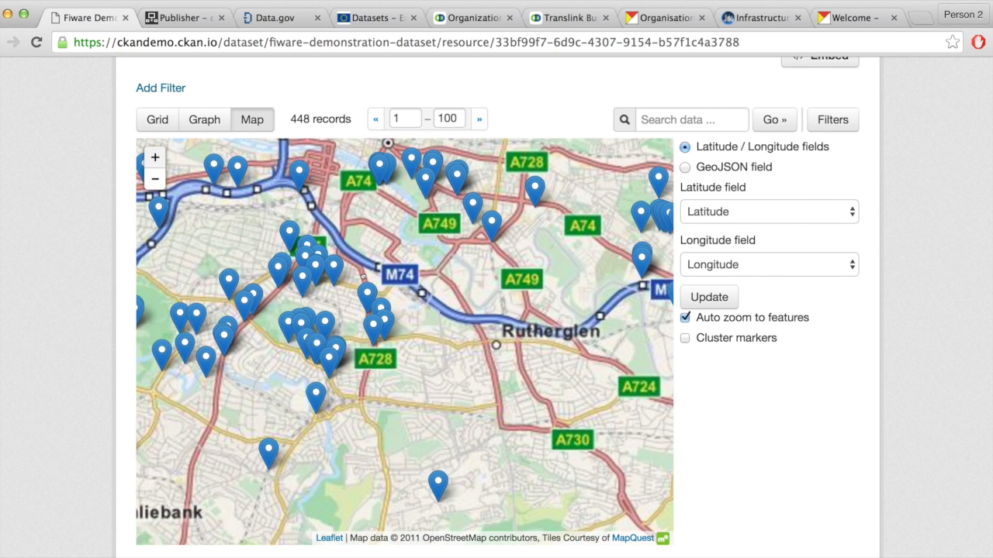
left_click(155, 156)
left_click(155, 157)
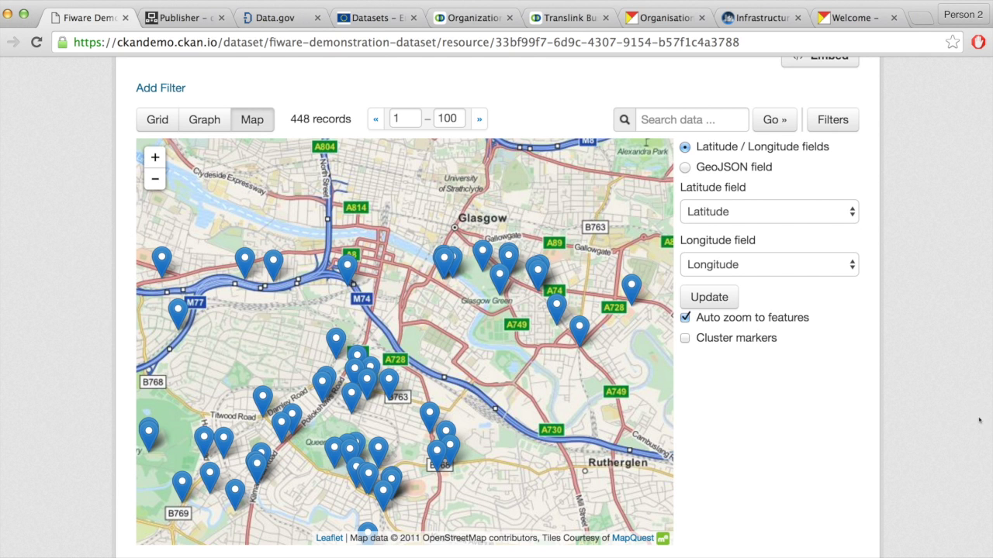
Start creating another dataset and title it NI Dataset
scroll(631, 254, "up", 5)
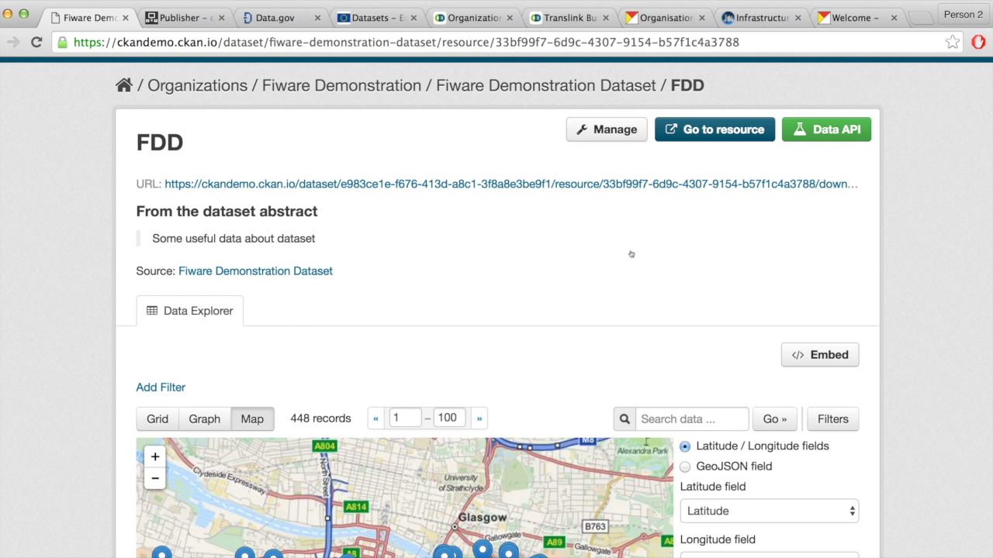
scroll(630, 254, "up", 1)
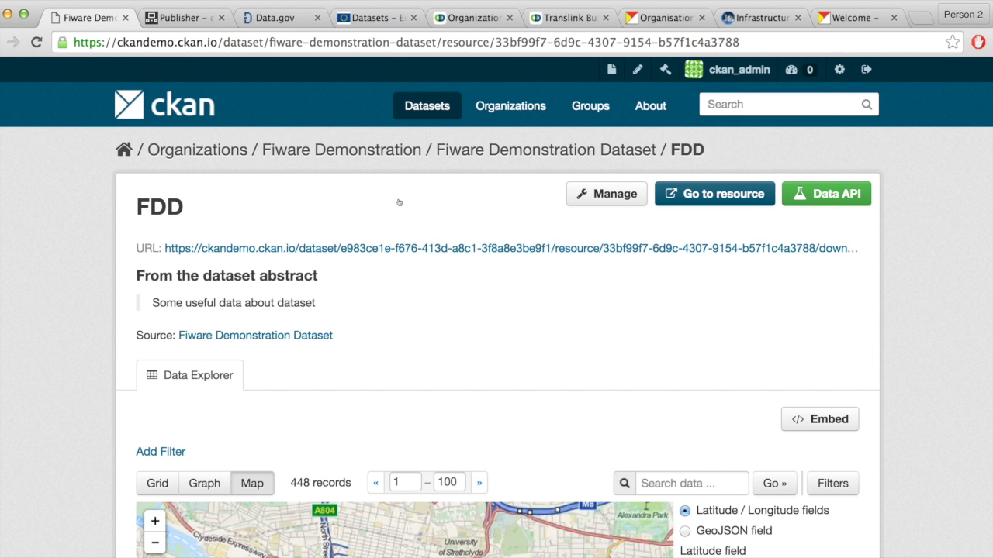
left_click(398, 202)
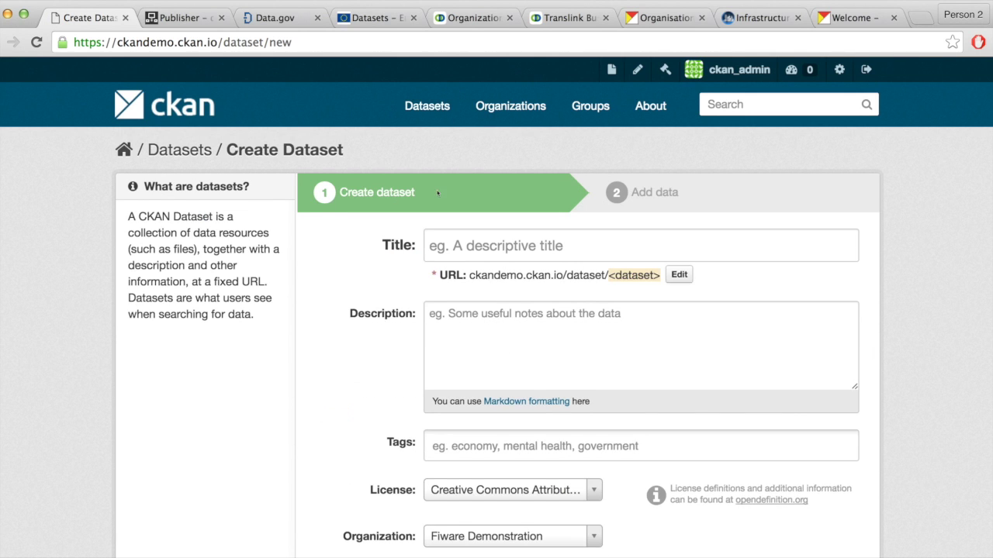
scroll(568, 172, "down", 1)
left_click(569, 160)
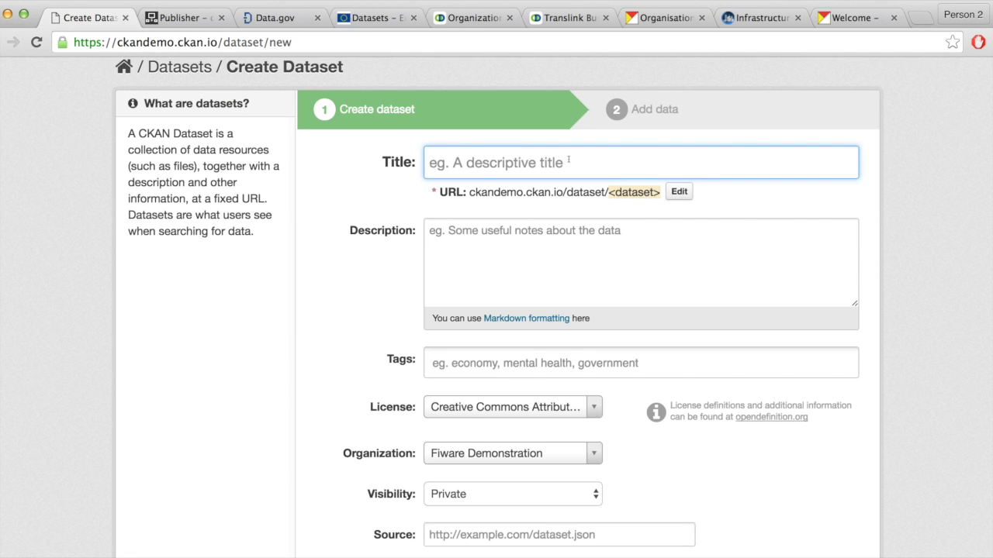
type("NI D")
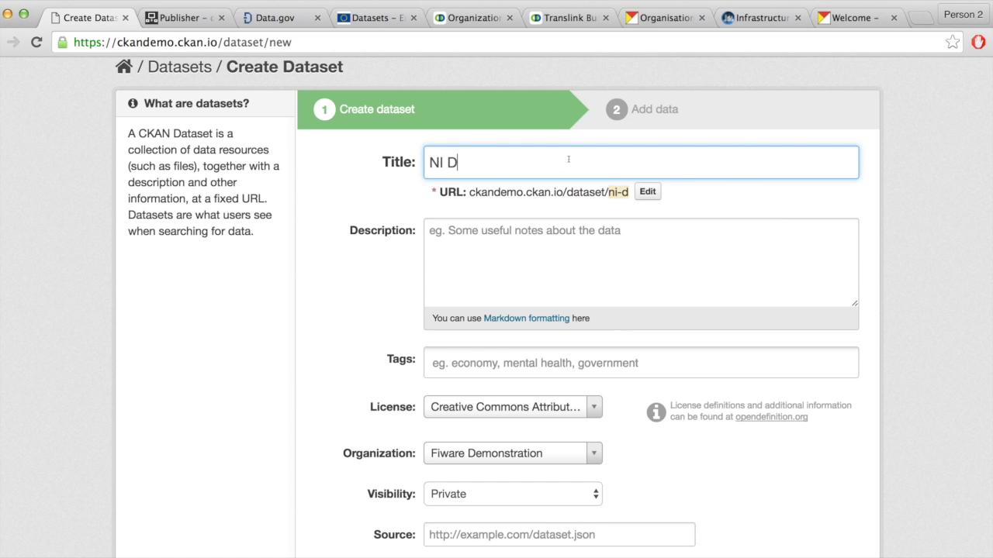
type("at")
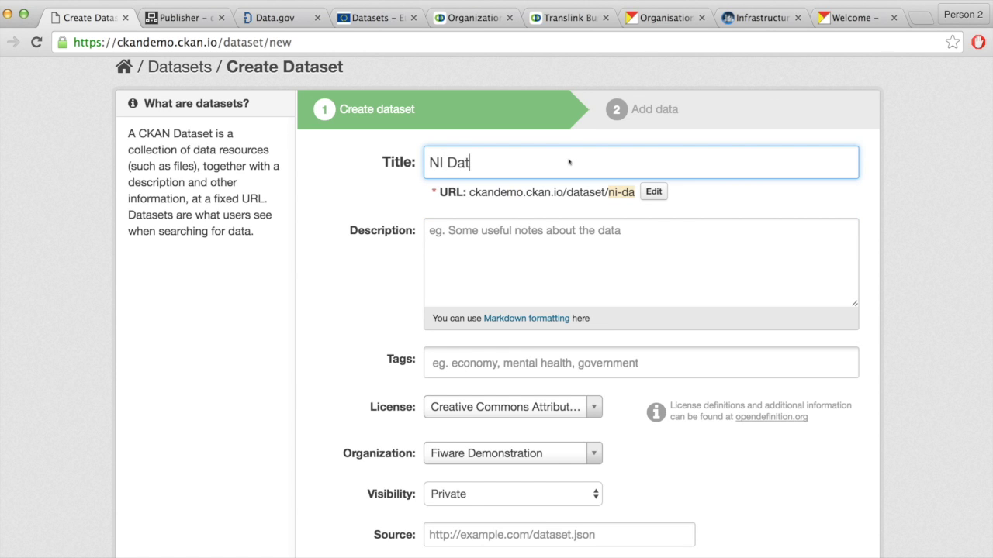
type("a")
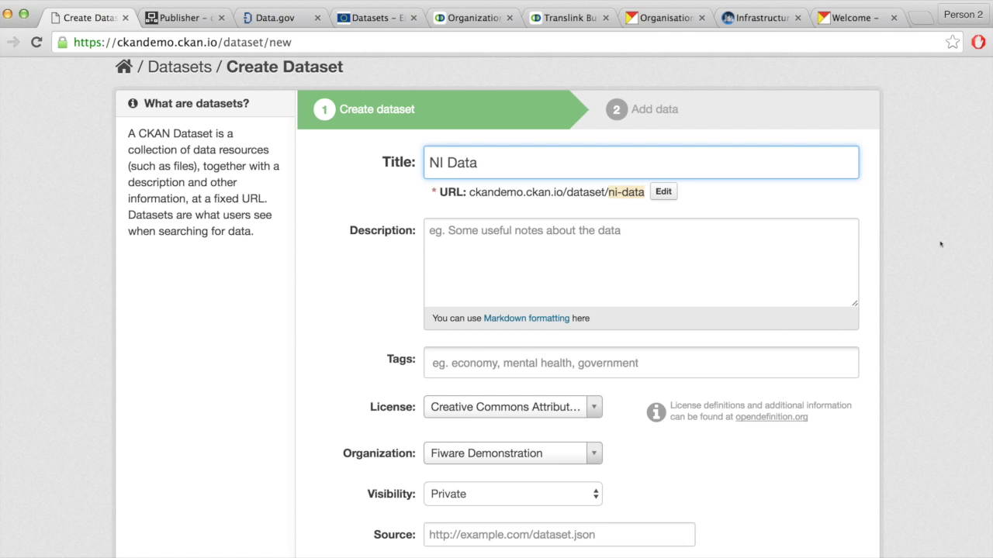
type("set")
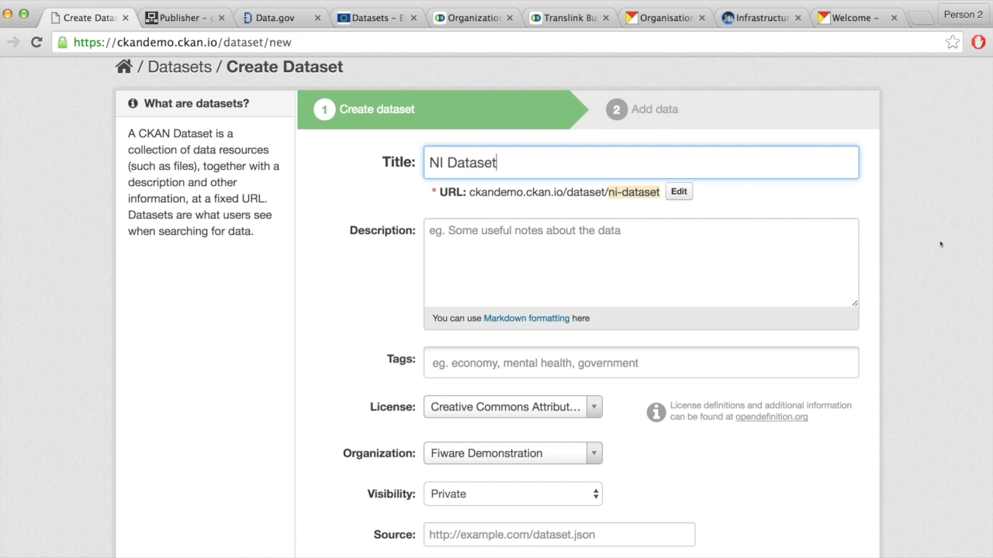
Tag the new dataset with transport and belfast
scroll(534, 261, "down", 3)
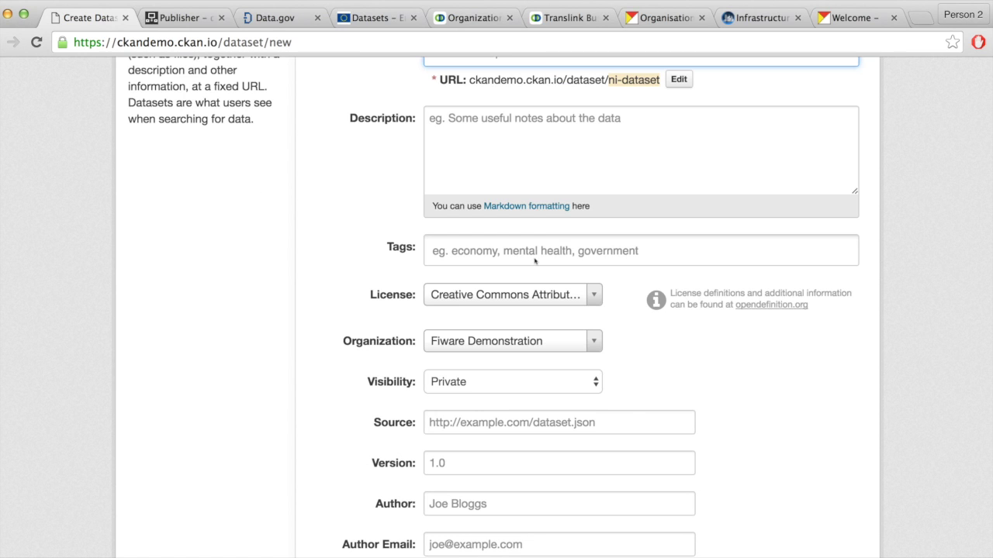
left_click(535, 252)
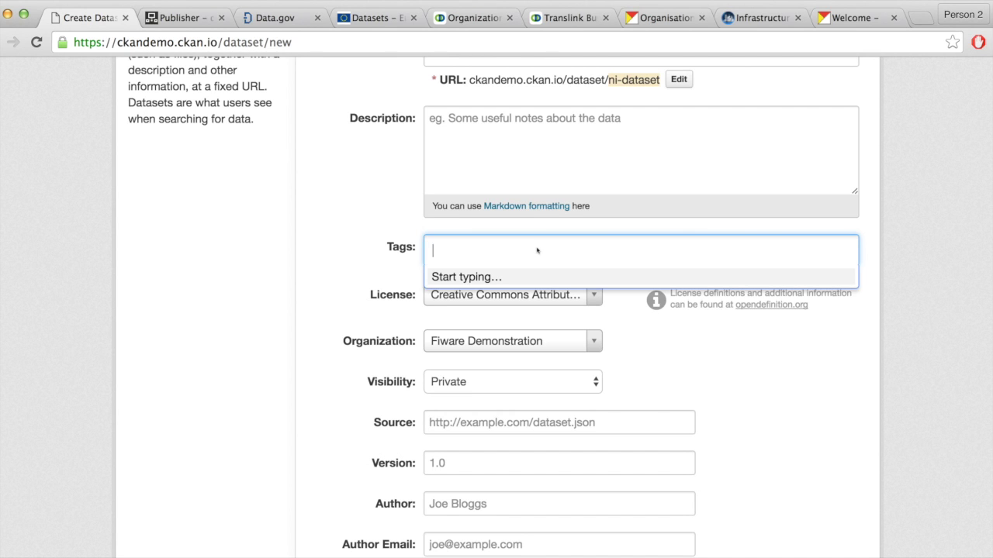
type("trans")
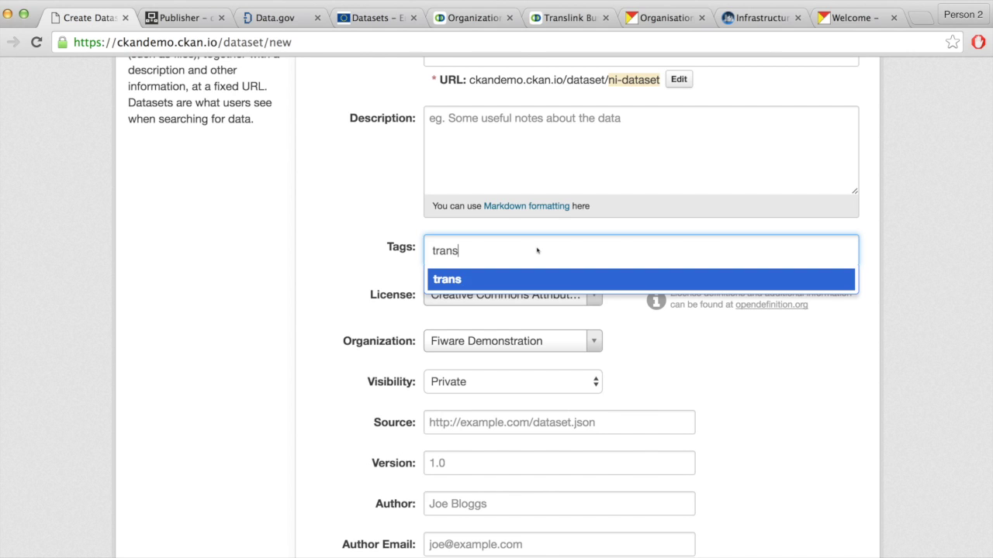
type("port")
key("Return")
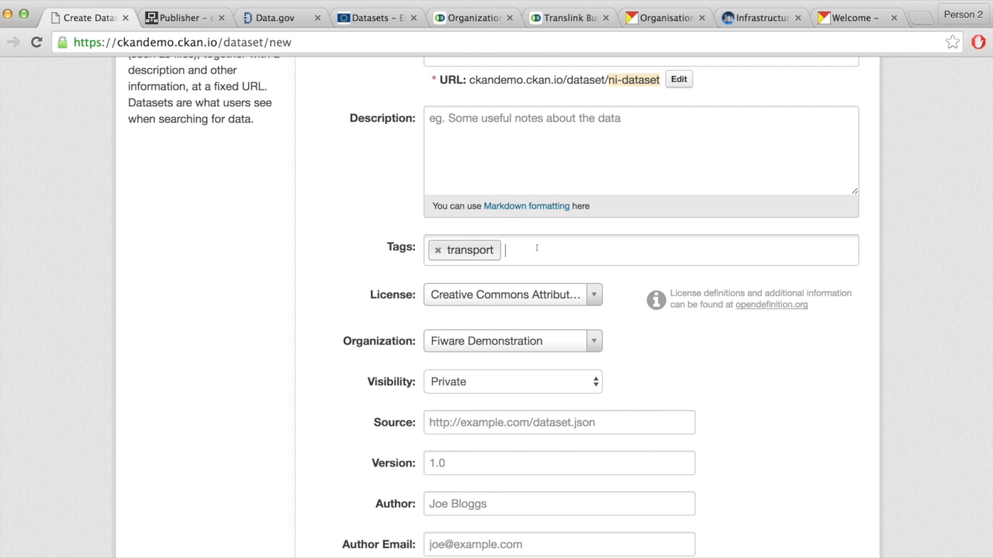
type("loc")
key("BackSpace")
key("BackSpace")
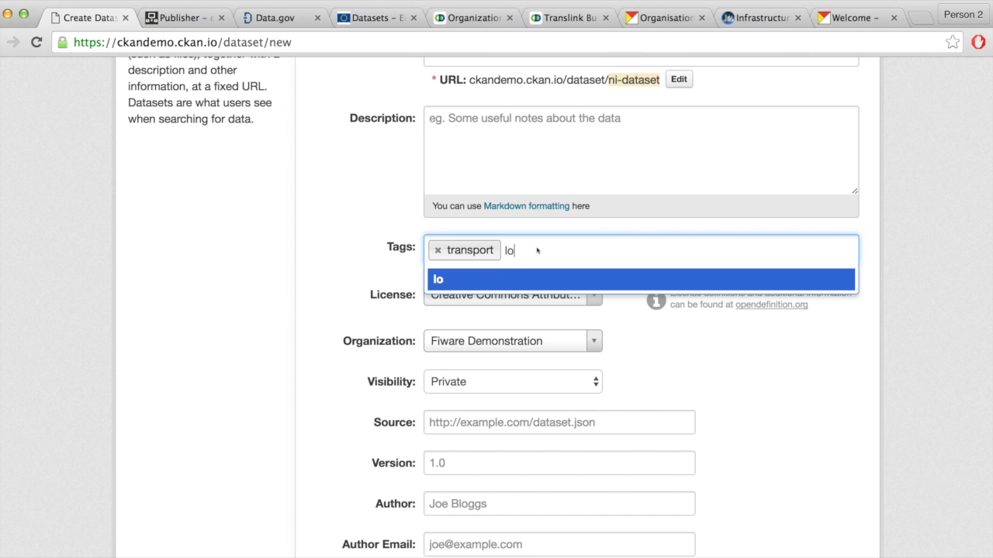
key("BackSpace")
type("belfast")
key("Return")
Add local government as a third tag on the dataset
type("loval")
key("BackSpace")
key("BackSpace")
key("BackSpace")
type("col")
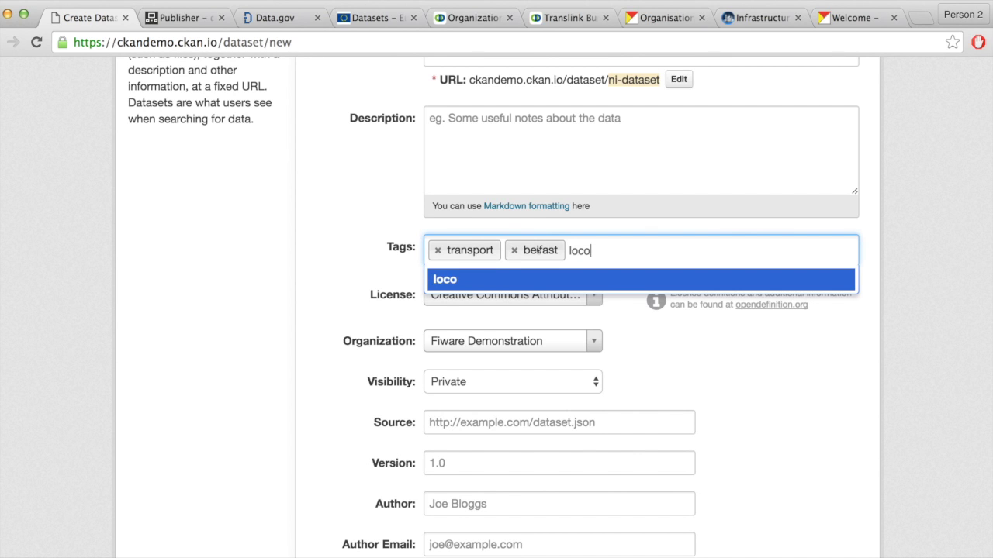
key("BackSpace")
key("BackSpace")
type("al gove")
type("rnemn")
key("BackSpace")
key("BackSpace")
key("BackSpace")
type("ment")
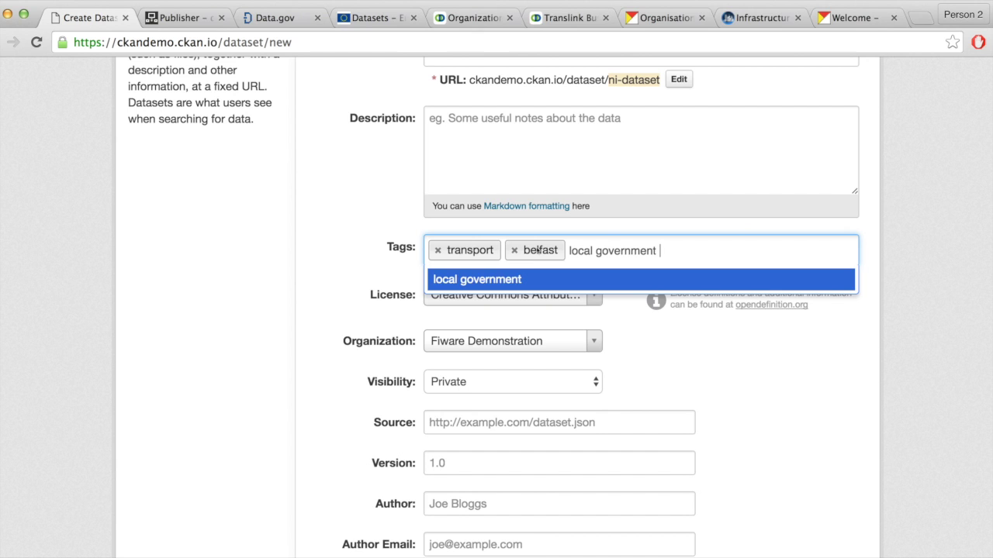
key("Return")
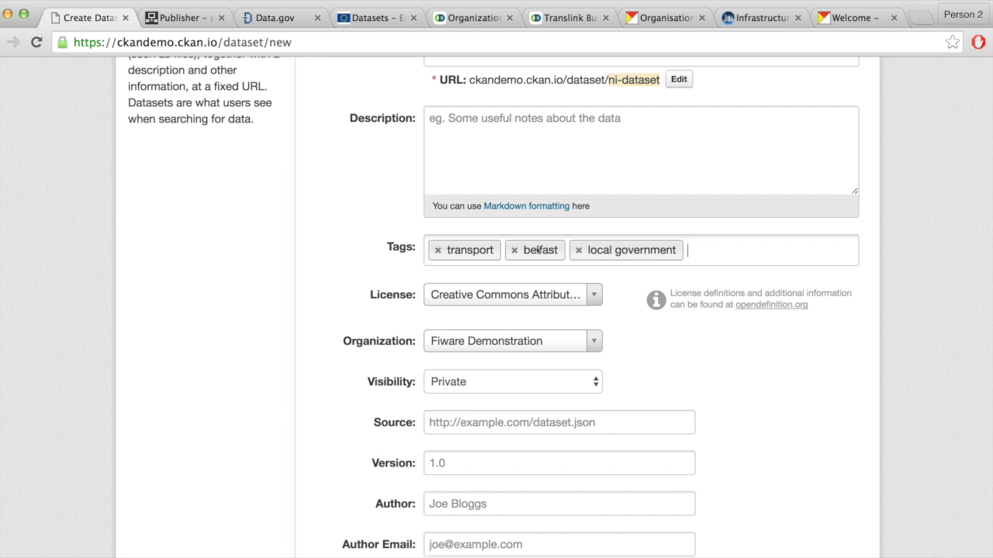
Keep Fiware Demonstration as the organization, set the dataset's visibility to Public, and continue to adding its data
scroll(538, 250, "down", 2)
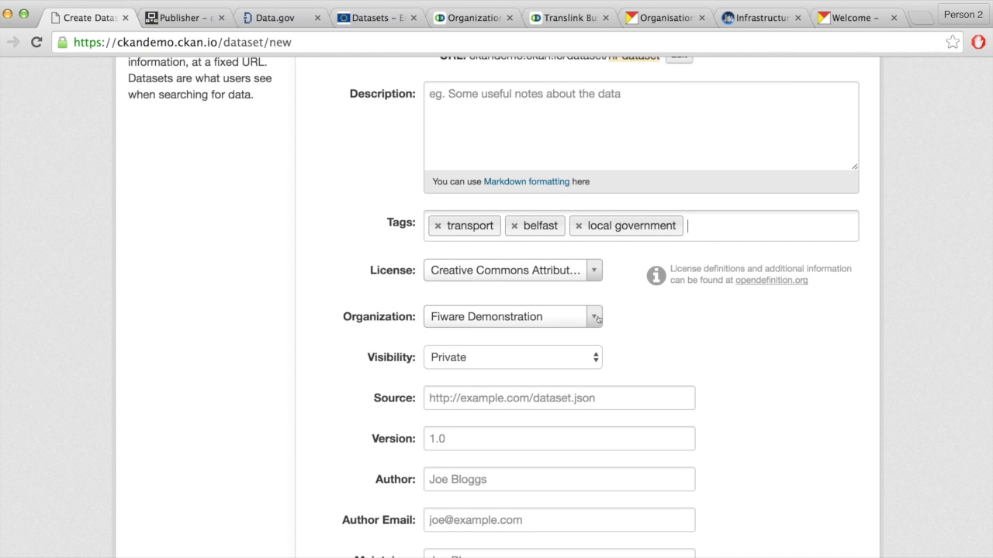
left_click(597, 318)
scroll(709, 340, "down", 5)
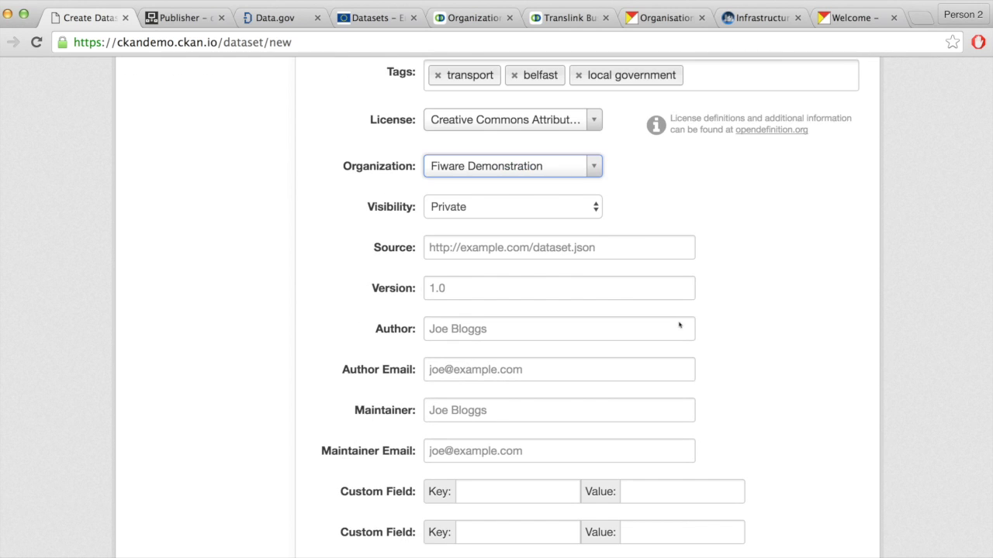
key("Tab")
key("Down")
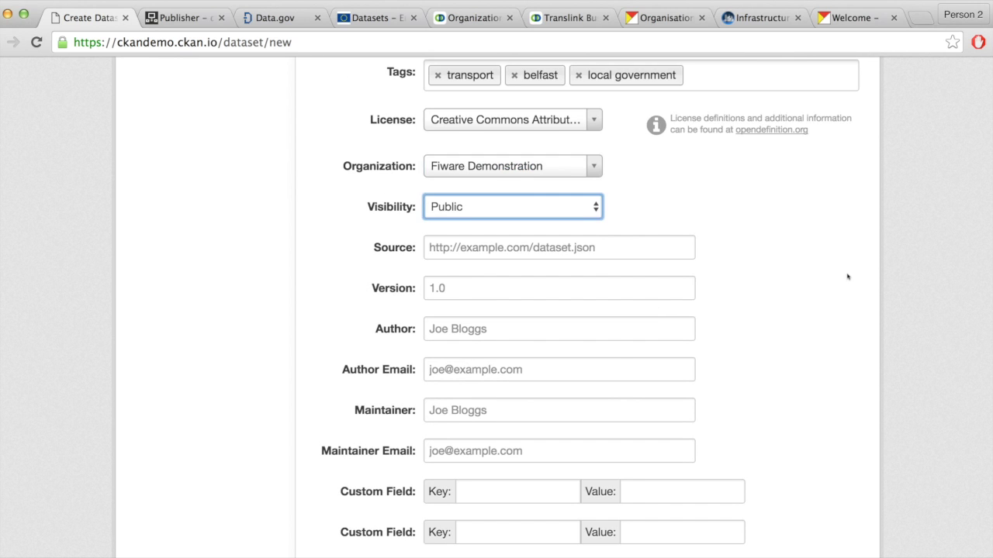
scroll(847, 276, "down", 3)
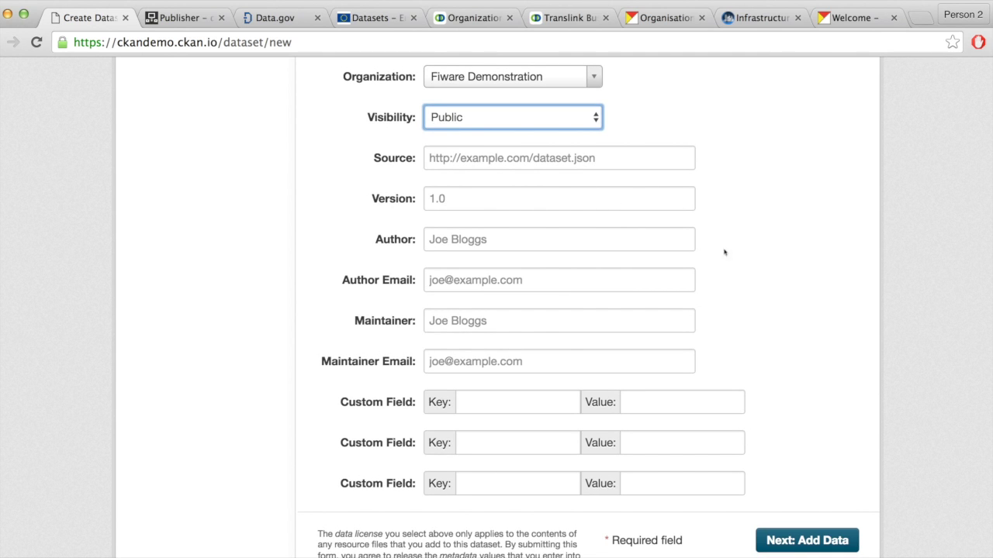
left_click(822, 540)
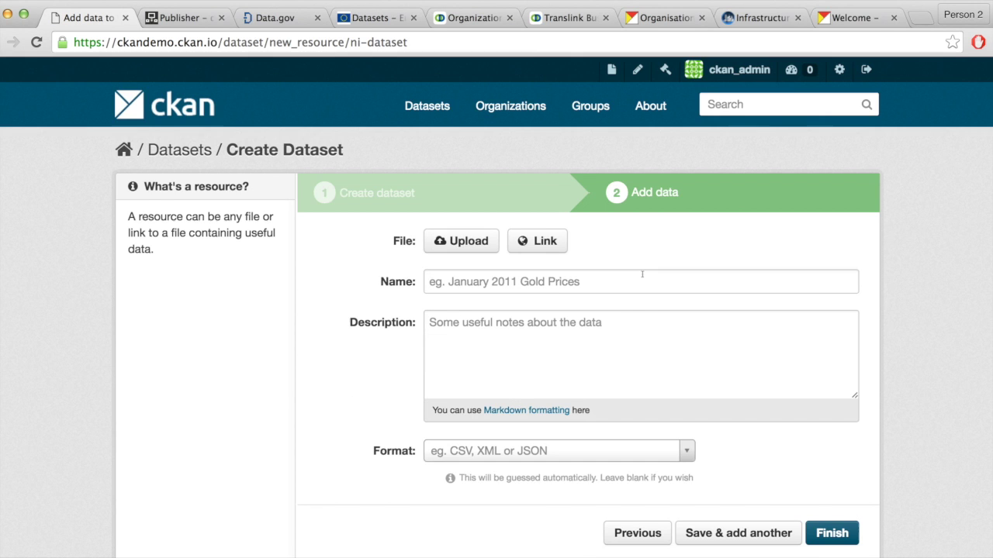
Name the new resource NI Dataset and choose to supply its data as a link
left_click(557, 280)
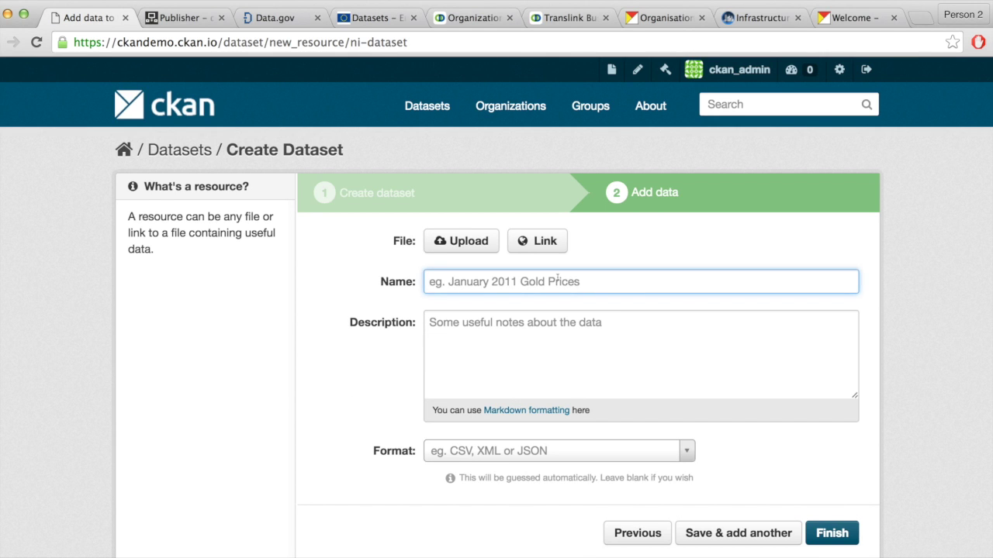
type("NI ")
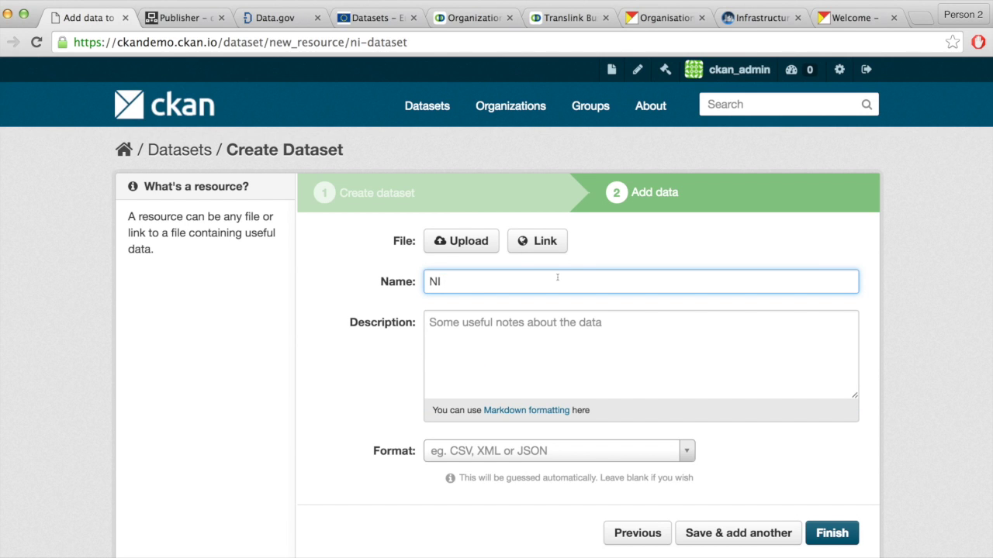
type("Dataset")
left_click(554, 244)
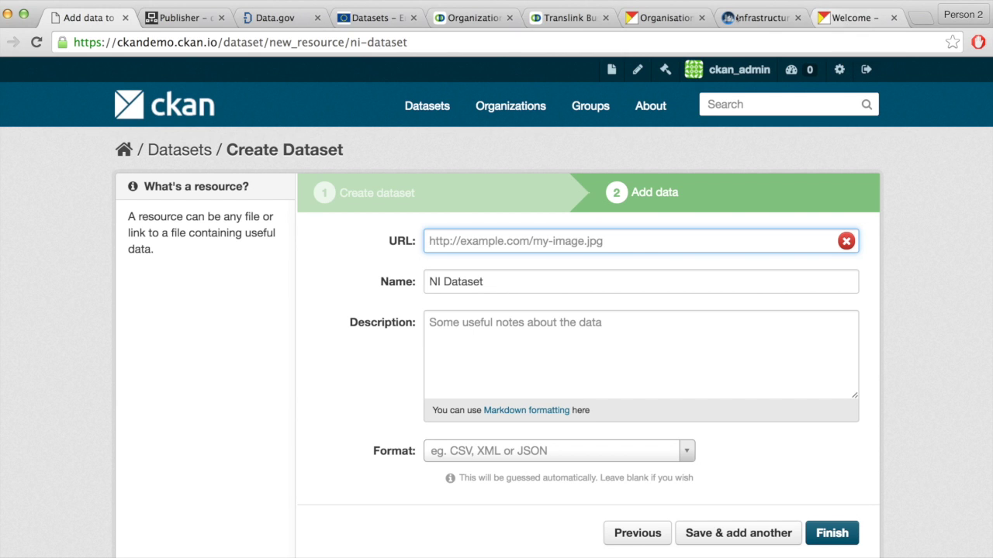
Copy the link address of the Translink Bus Stop List resource from its OpenDataNI page
left_click(565, 17)
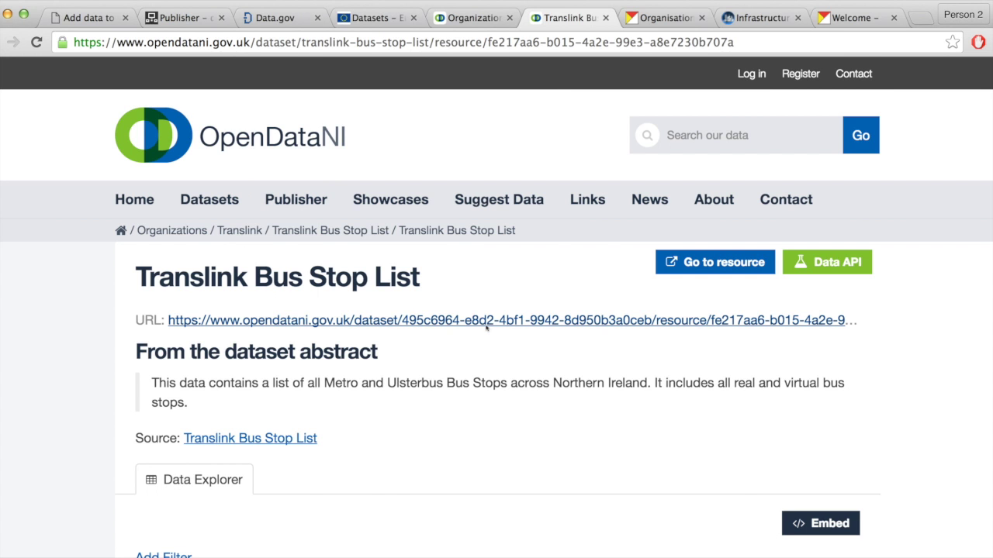
scroll(486, 328, "down", 2)
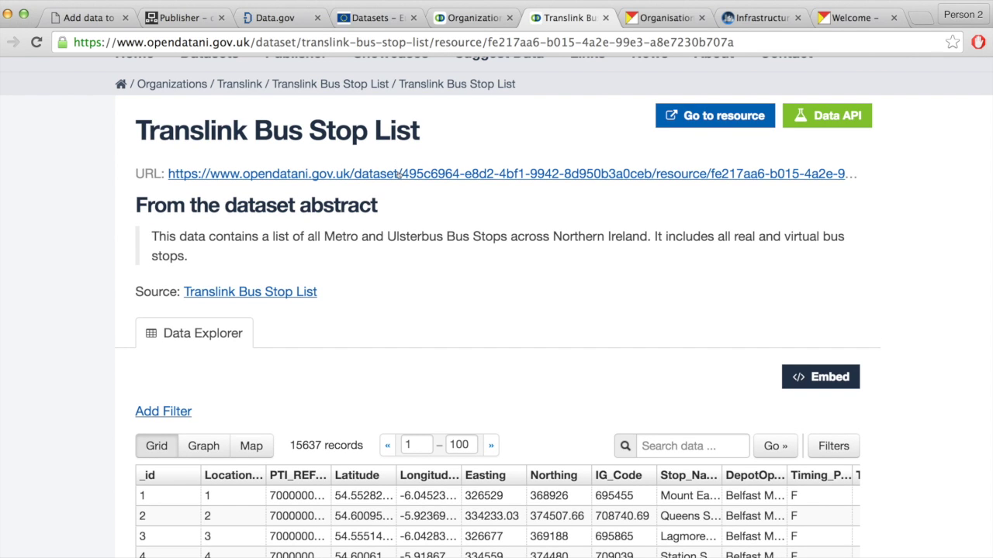
right_click(401, 175)
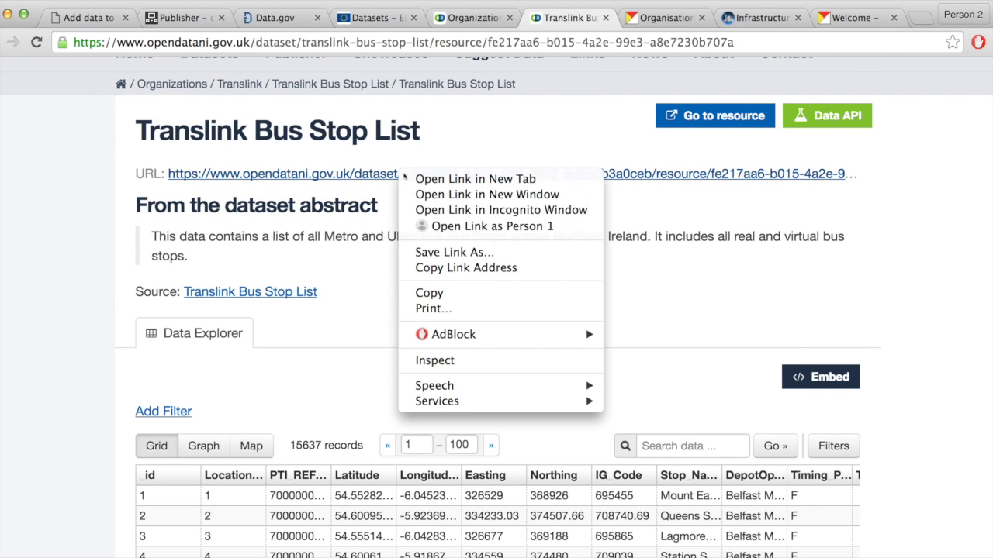
right_click(403, 177)
right_click(403, 177)
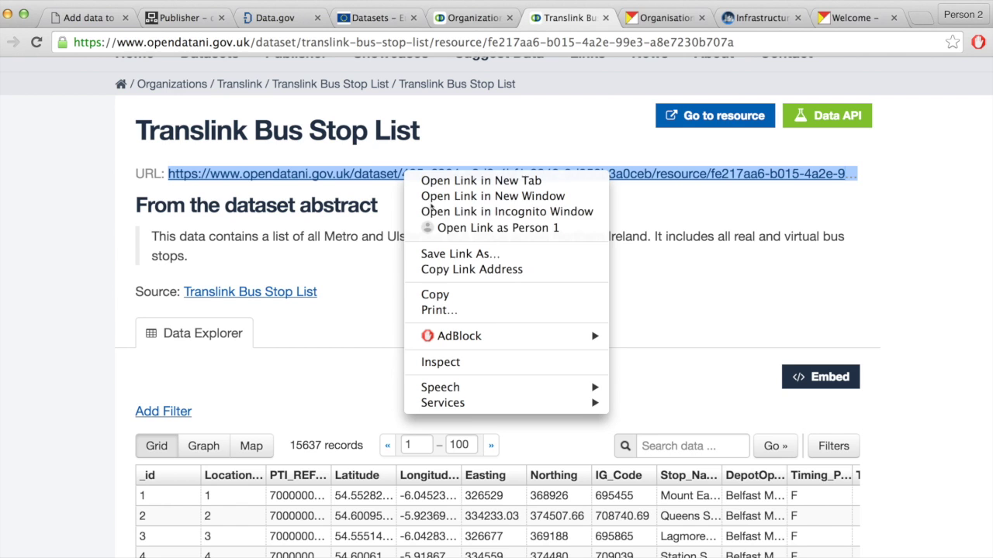
left_click(463, 269)
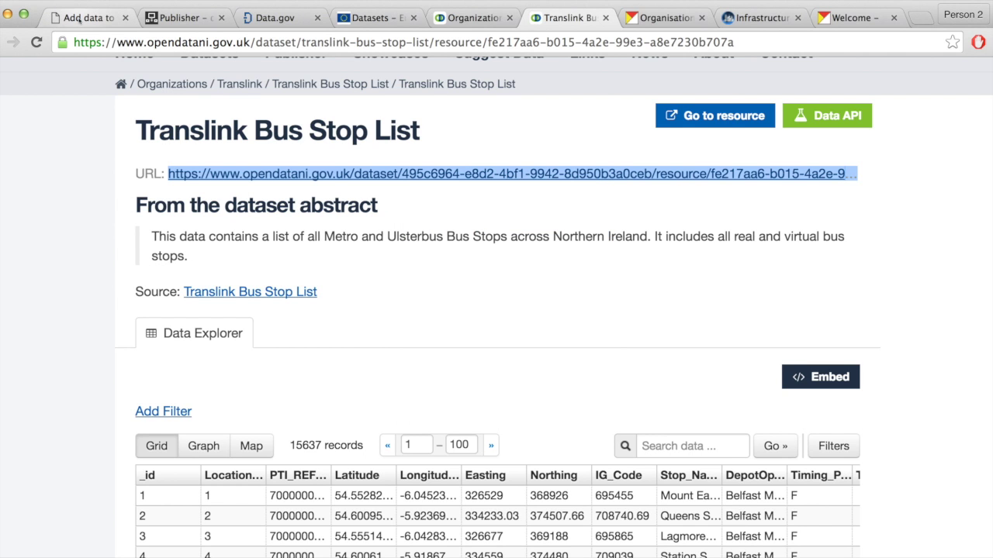
Paste the copied bus stop CSV address as the resource's URL on the CKAN demo site and finish the dataset
left_click(80, 17)
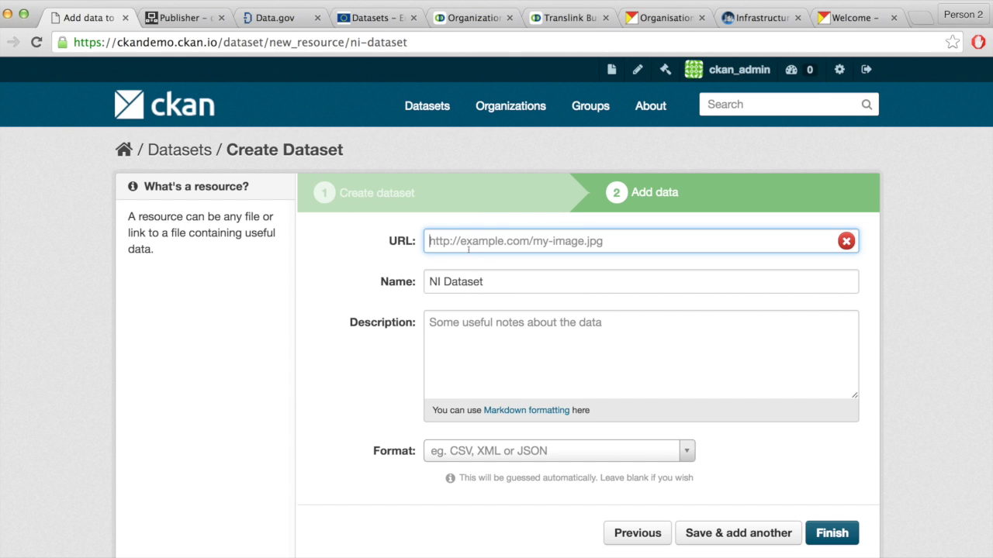
key("super+v")
scroll(822, 346, "down", 1)
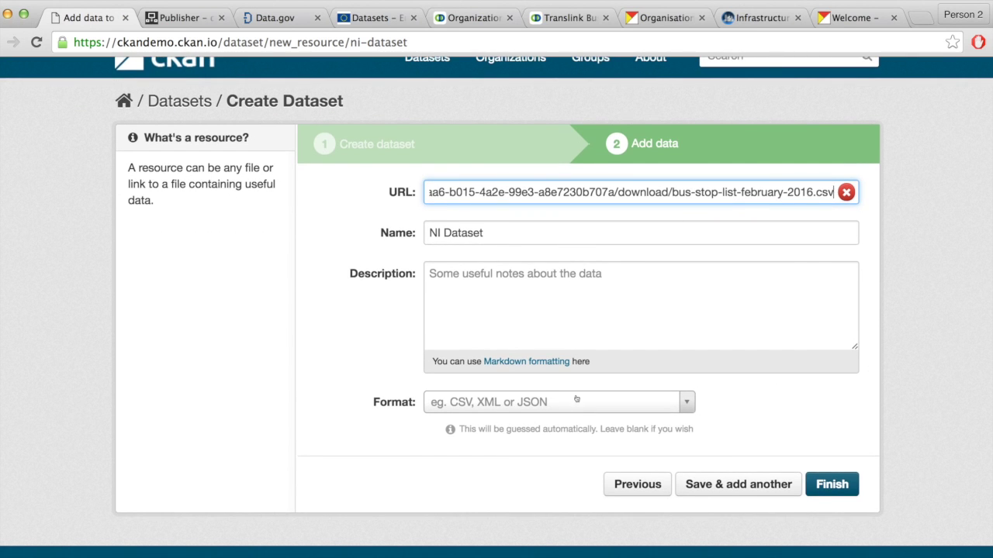
left_click(834, 486)
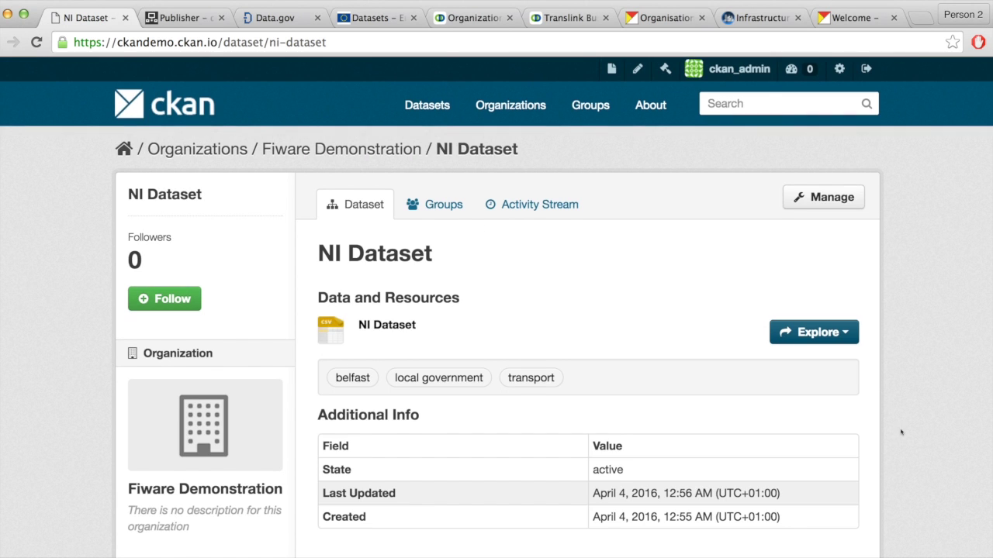
Look over the NI Dataset page and preview its CSV resource as a table in the Data Explorer
scroll(902, 432, "down", 3)
scroll(901, 432, "up", 1)
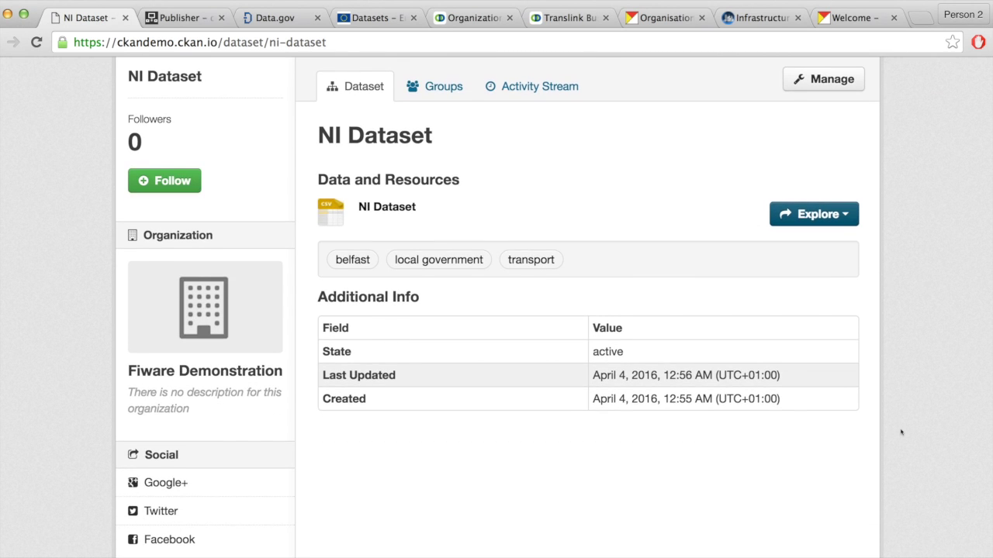
scroll(898, 431, "up", 3)
left_click(833, 334)
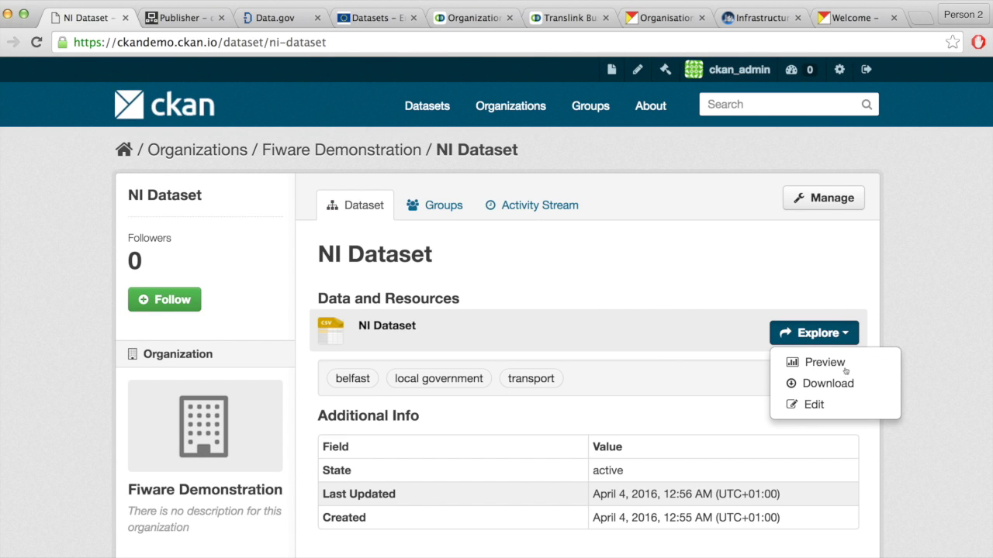
left_click(842, 366)
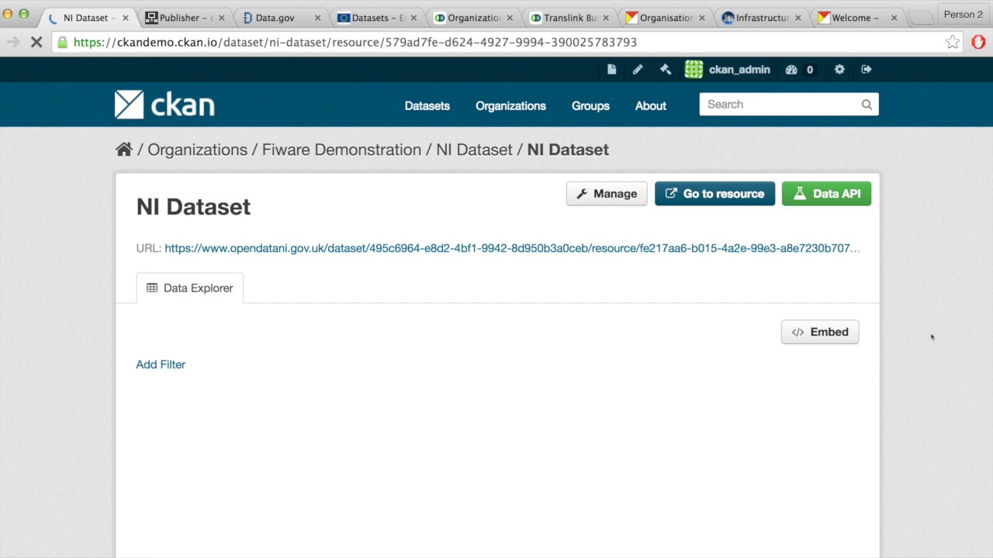
scroll(929, 338, "down", 4)
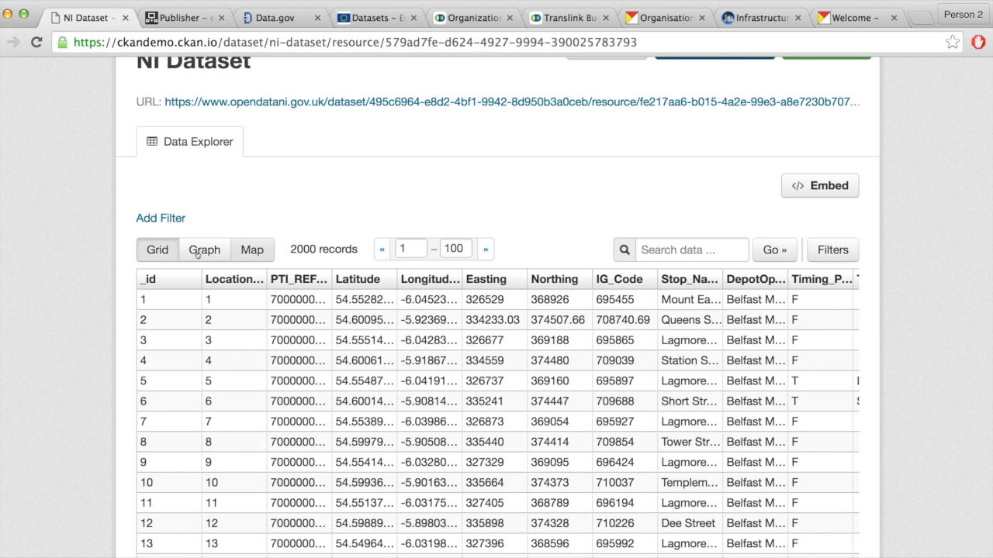
Display the bus stop records on the map and examine the markers around central Belfast
left_click(207, 254)
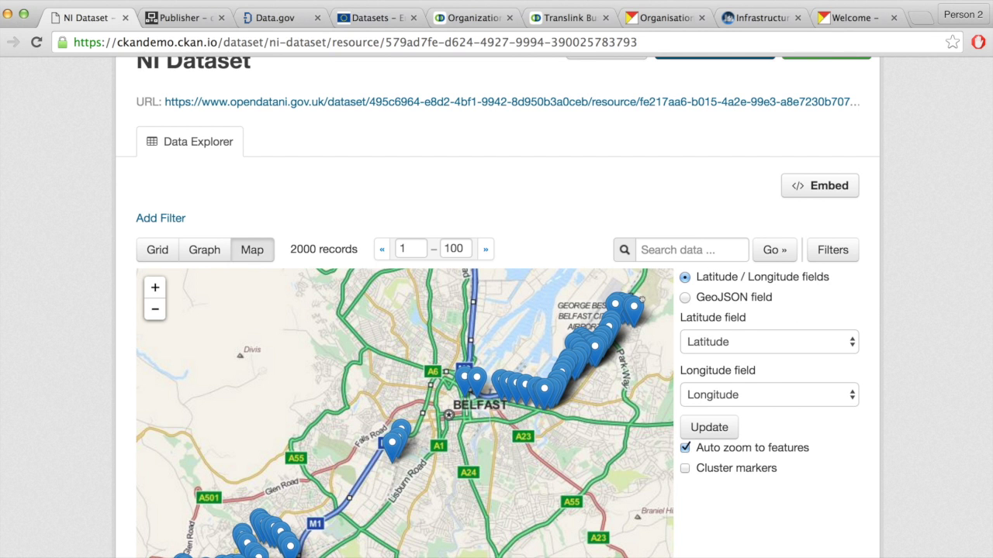
left_click(155, 287)
scroll(155, 287, "down", 3)
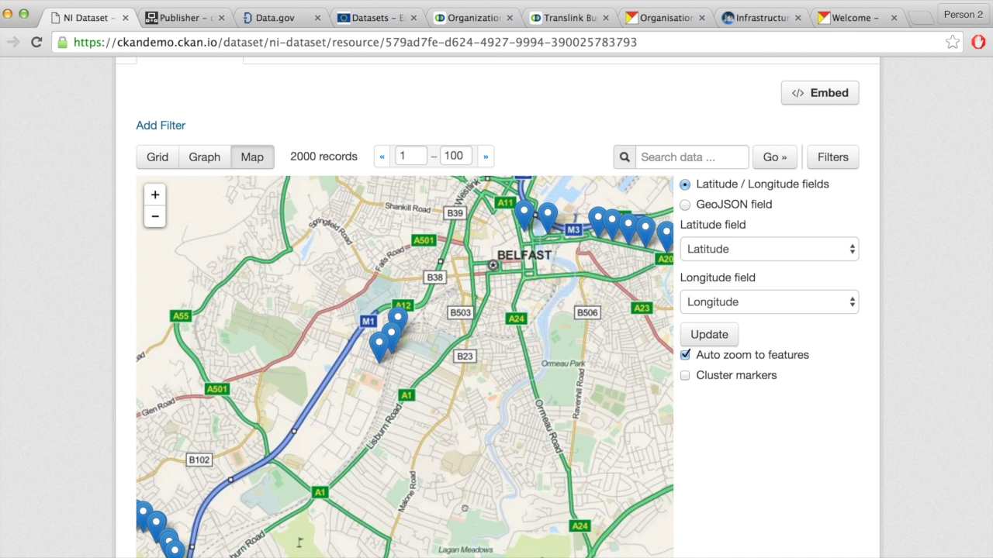
left_click_drag(403, 311, 299, 446)
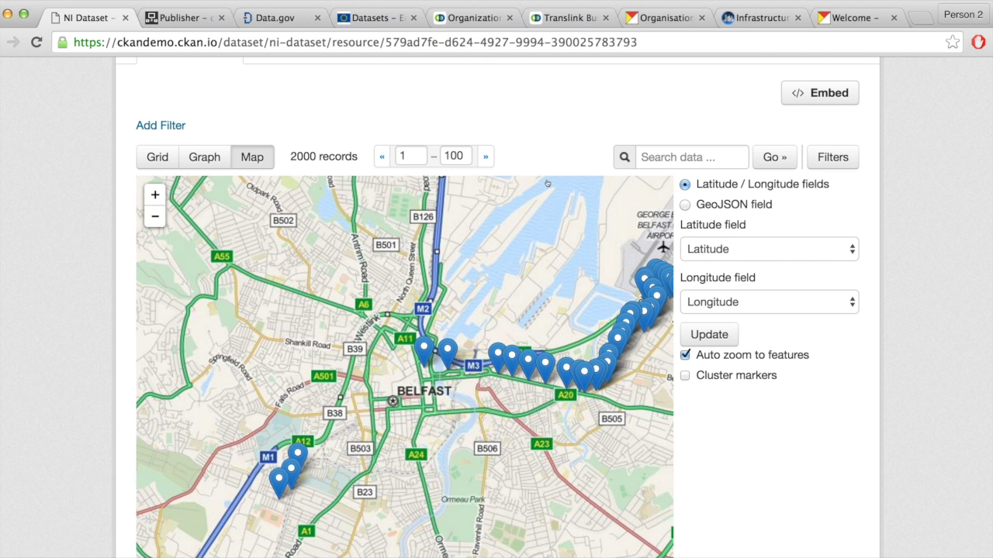
scroll(548, 184, "up", 3)
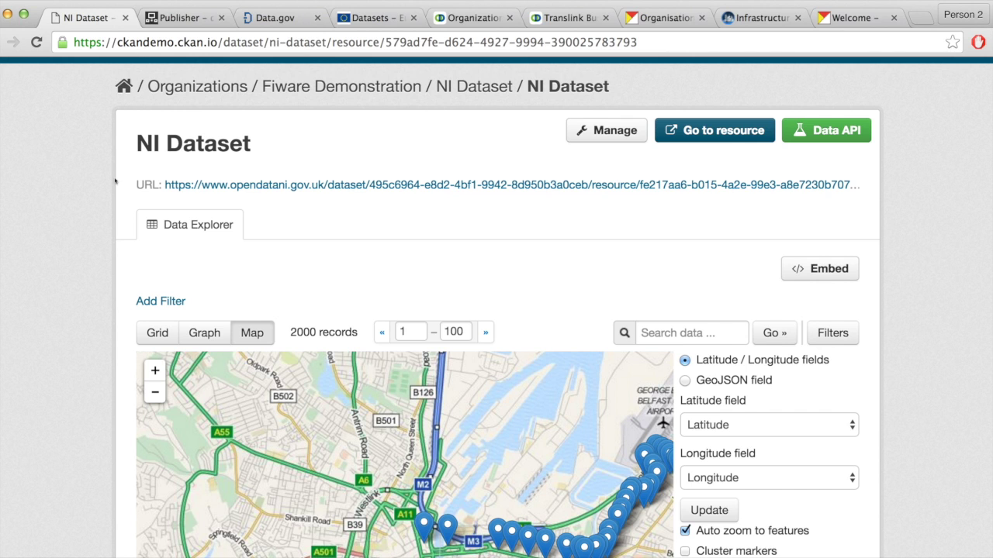
scroll(114, 180, "up", 2)
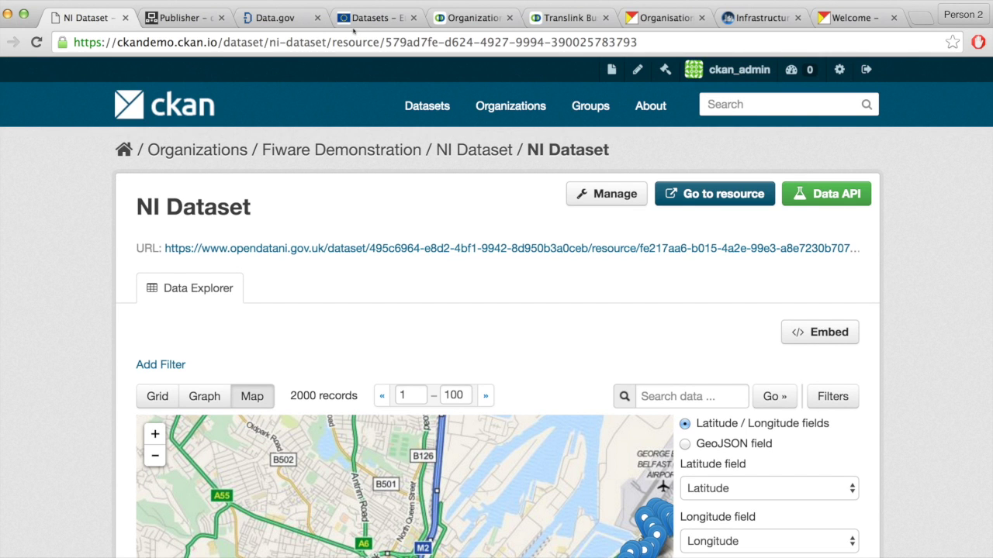
Examine the European Data Portal's dataset listing and the catalogs its datasets come from
left_click(356, 22)
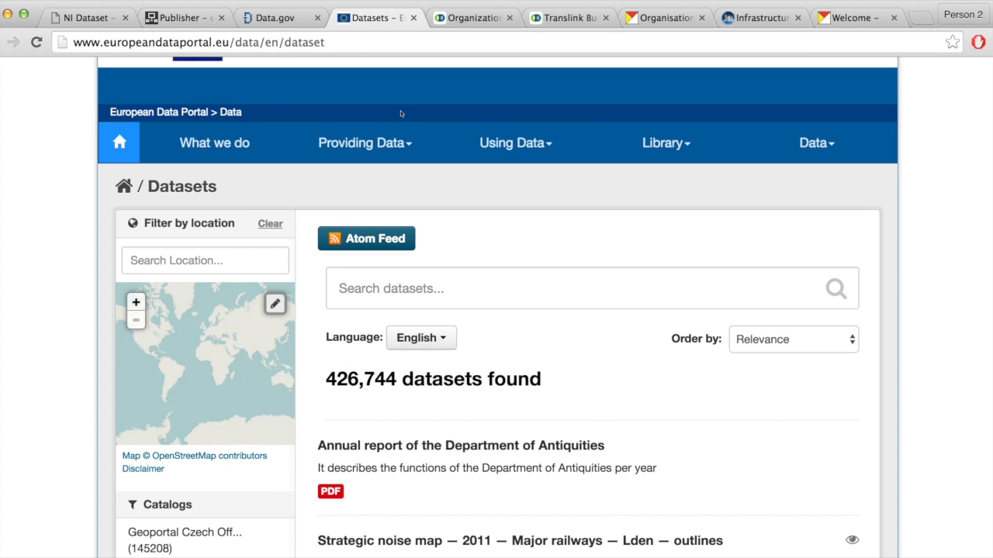
scroll(400, 115, "up", 2)
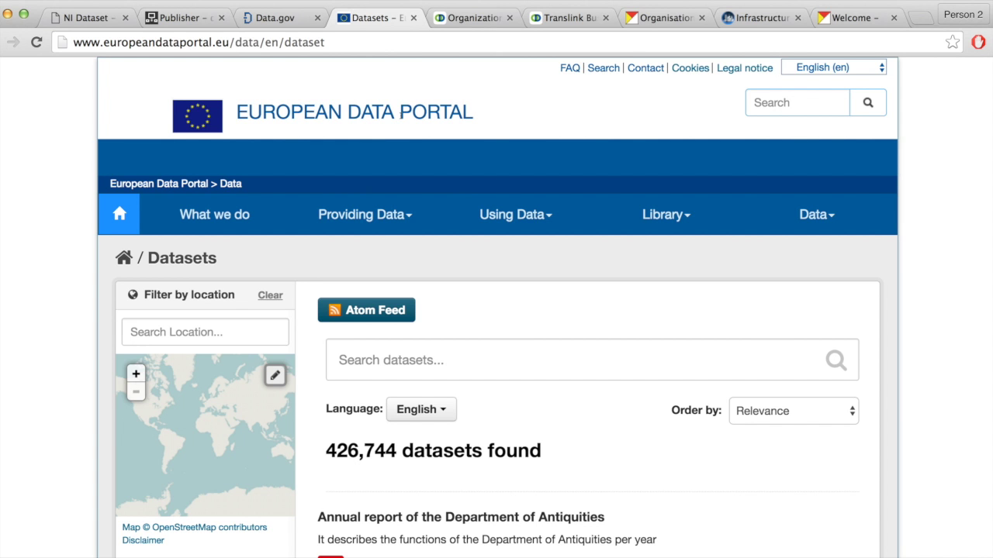
scroll(183, 284, "down", 5)
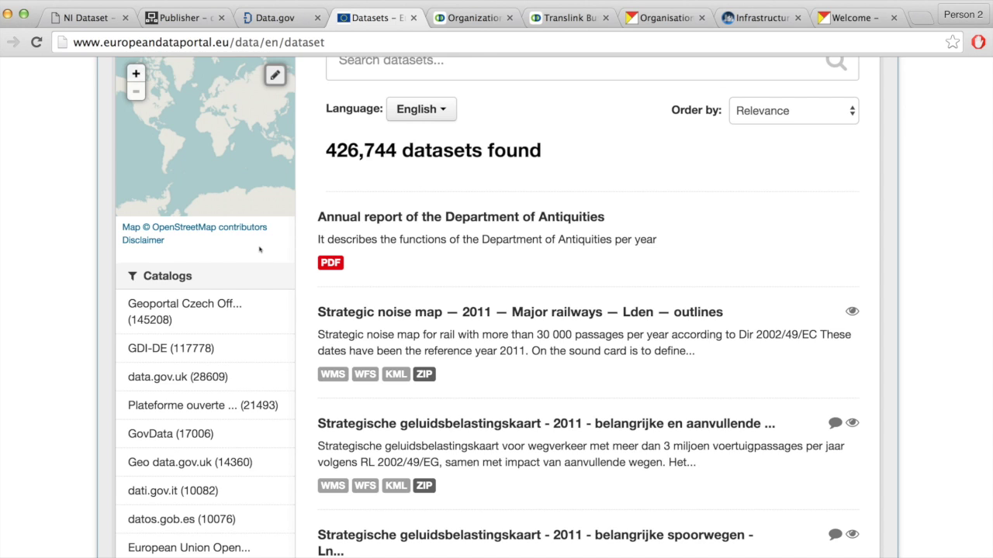
scroll(233, 224, "down", 1)
scroll(233, 224, "down", 1)
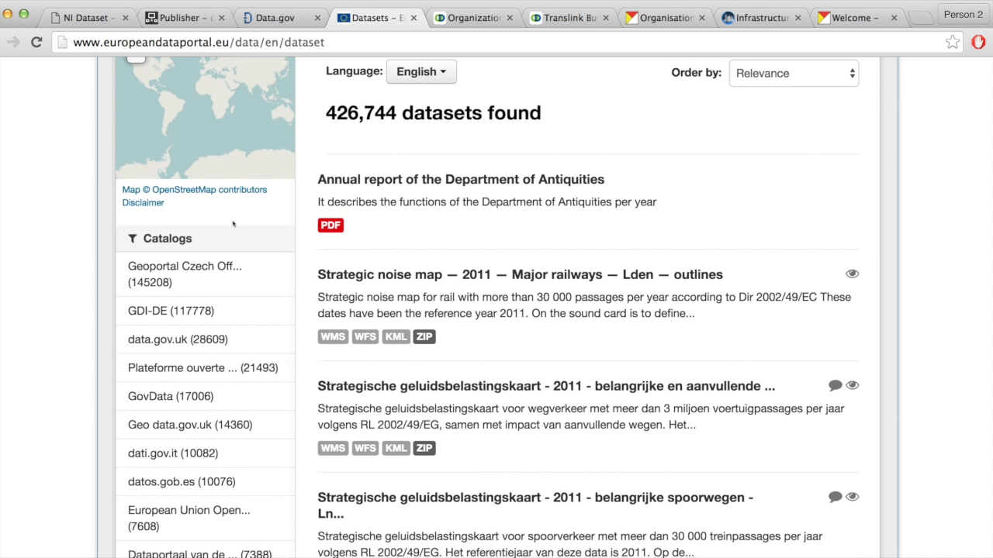
scroll(233, 224, "down", 2)
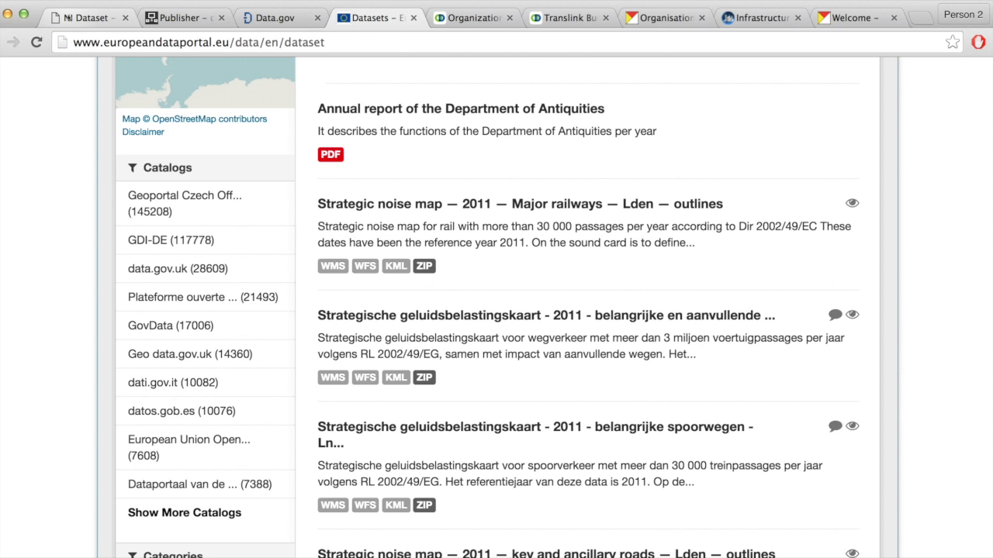
Go to ckandemo.ckan.io/harvest and start adding a new harvest source
left_click(68, 17)
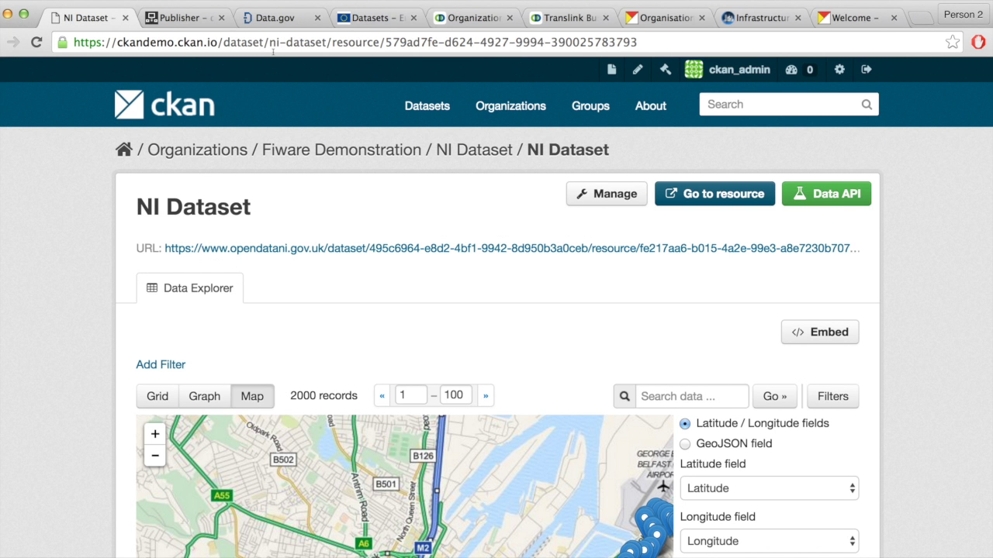
left_click_drag(229, 42, 539, 42)
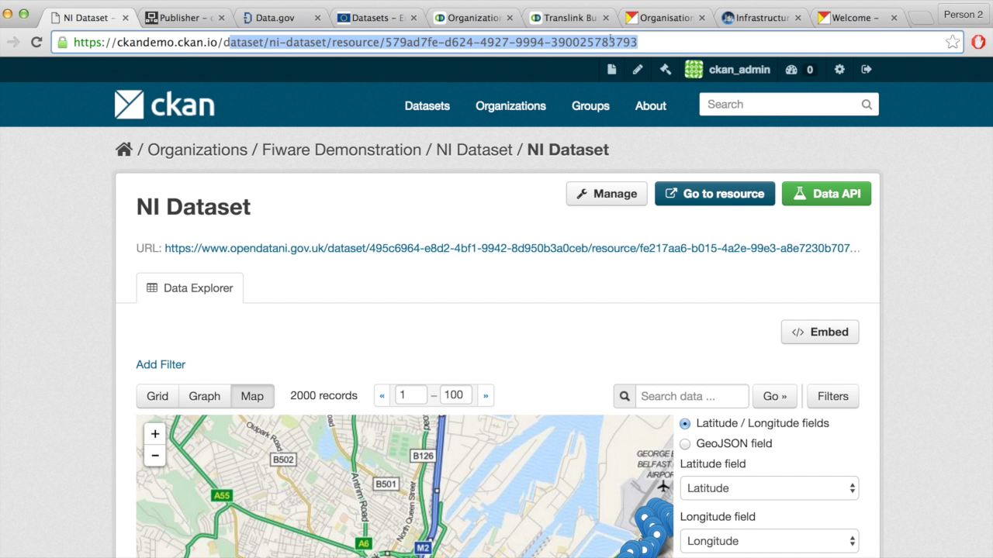
key("BackSpace")
key("BackSpace")
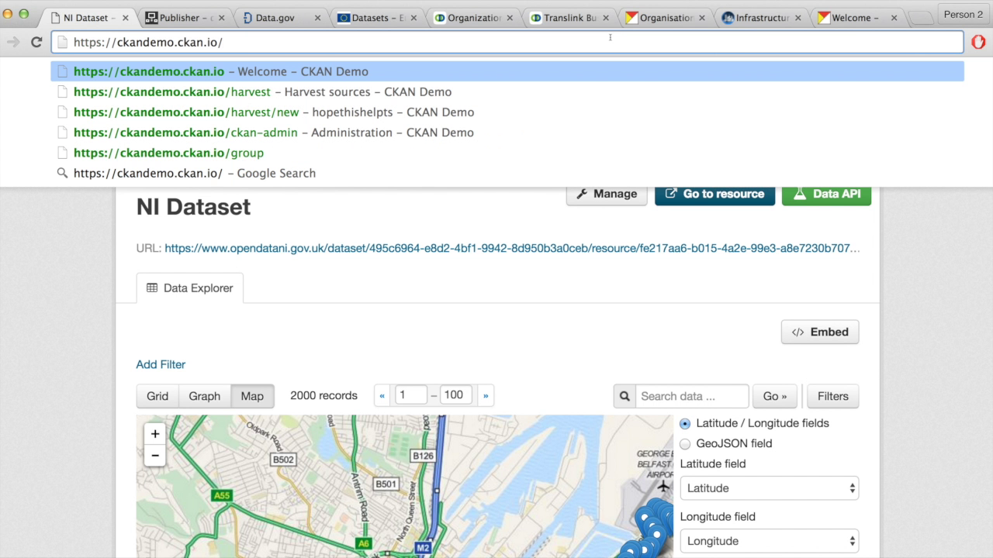
type("harc")
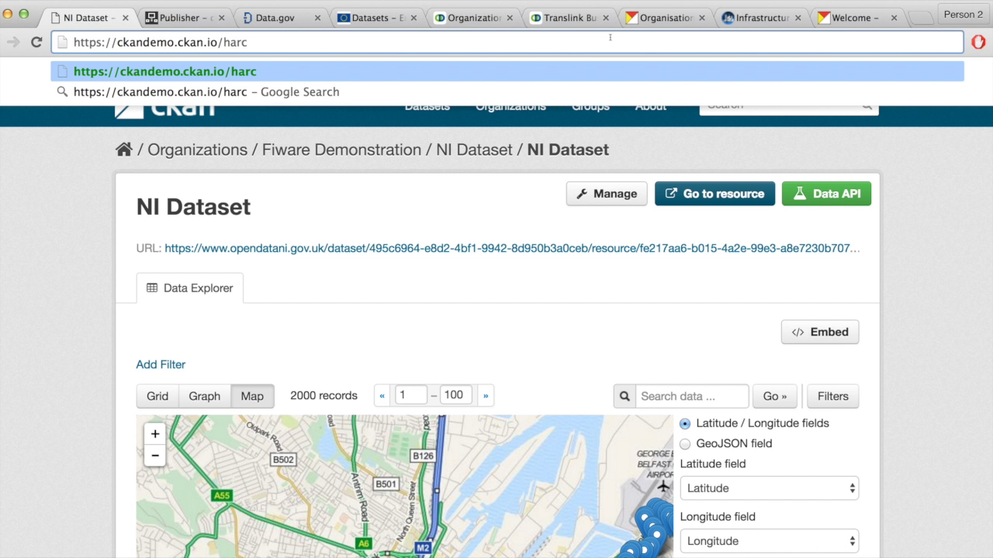
key("BackSpace")
type("vest")
key("Return")
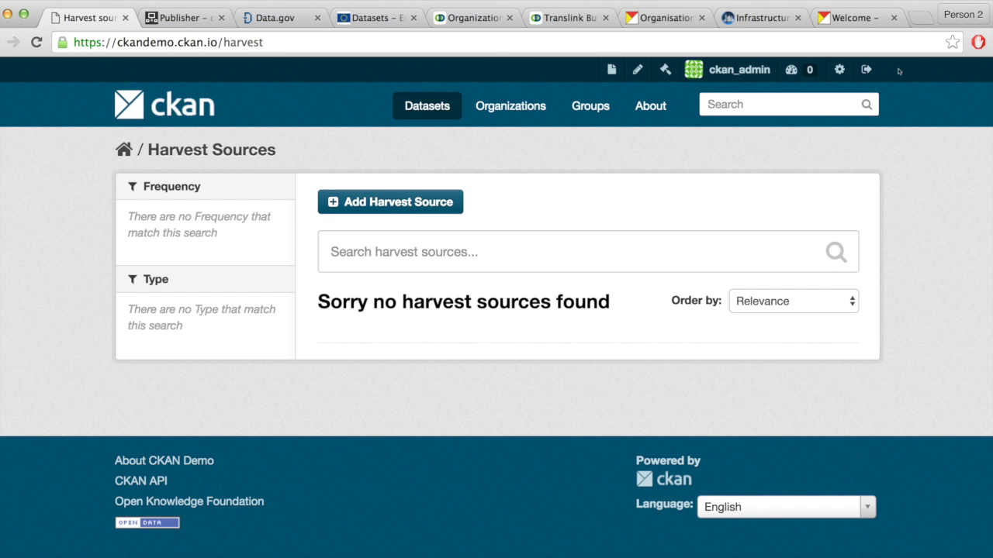
left_click(417, 206)
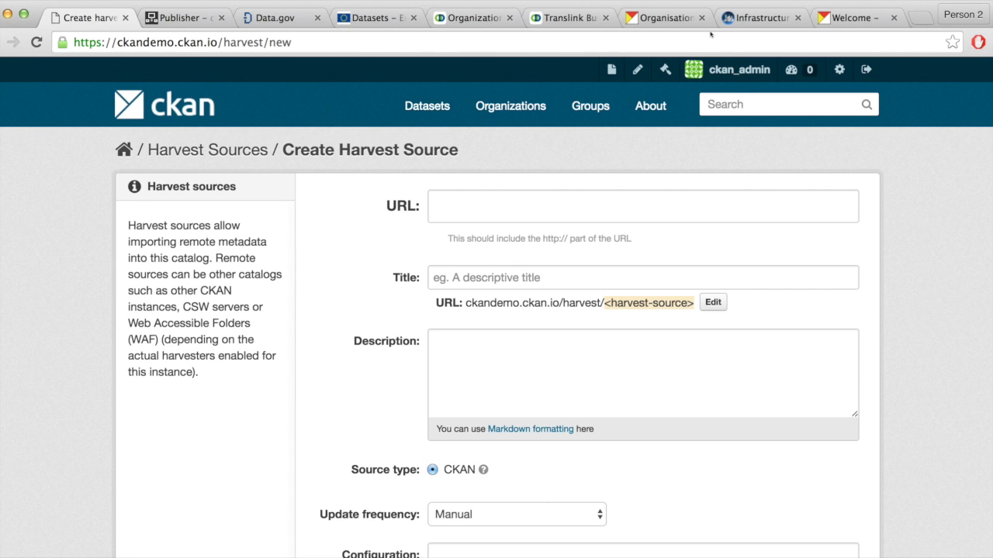
Copy the Birmingham Data Factory site's address and open its list of datasets
left_click(675, 17)
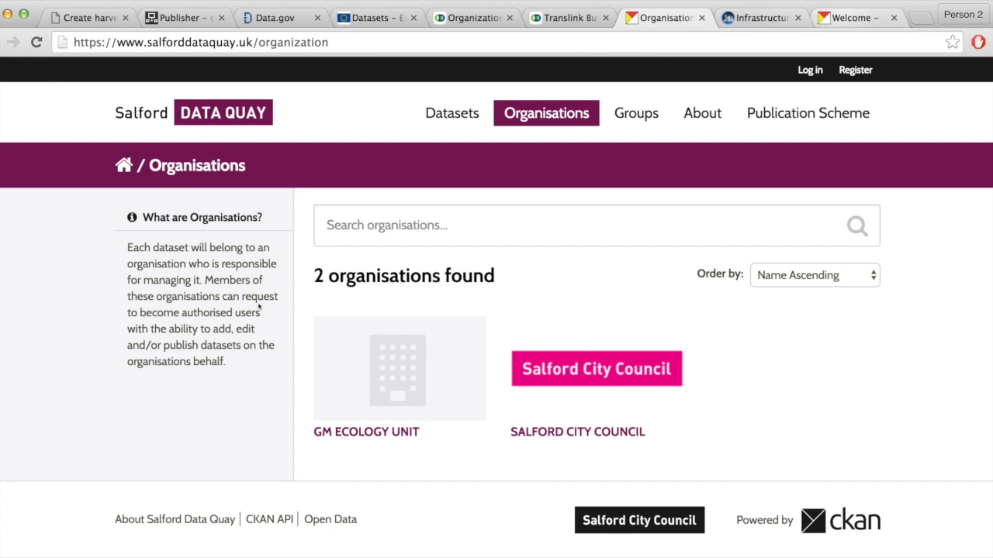
key("ctrl+Tab")
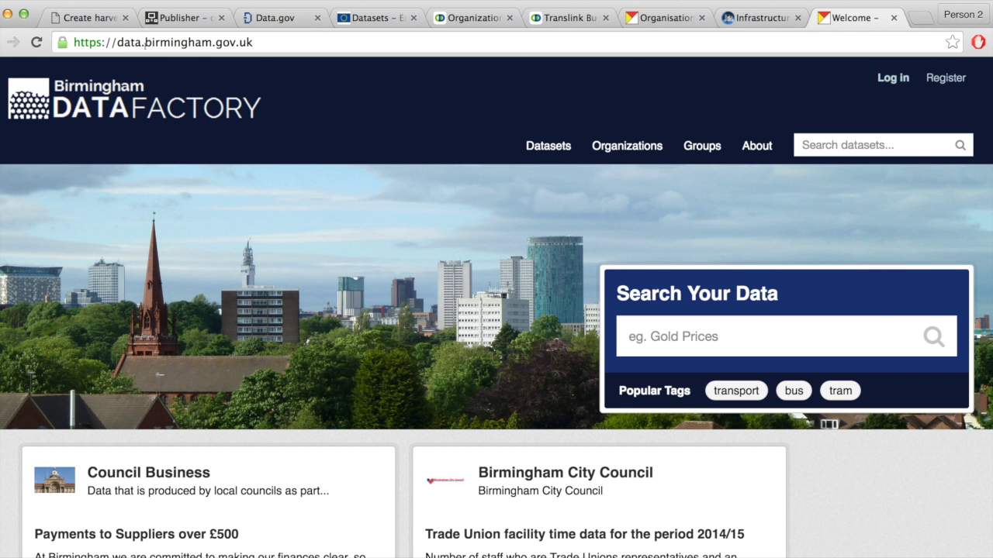
left_click(145, 43)
key("super+c")
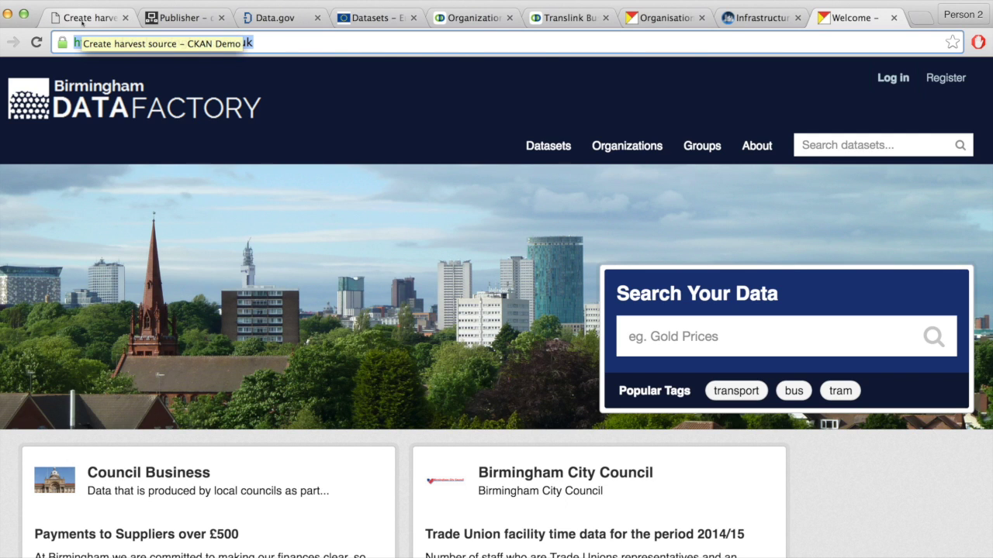
left_click(548, 146)
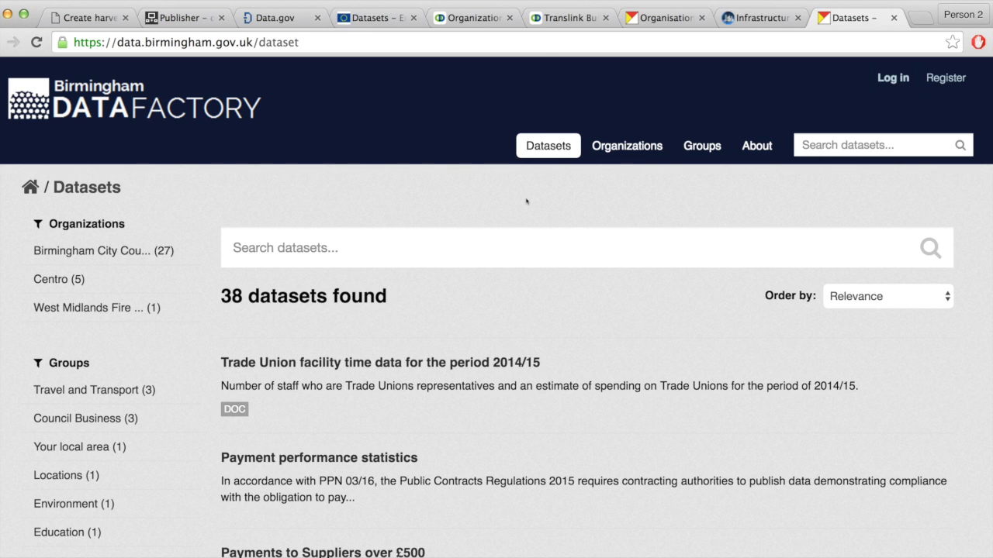
Return to the new harvest source form on the CKAN demo site
left_click(80, 18)
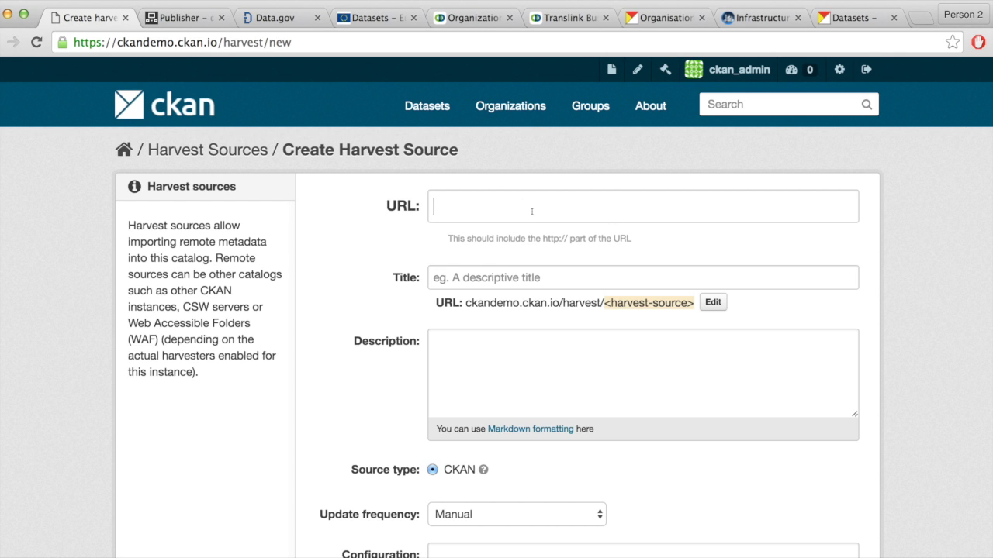
type("Harvesting S")
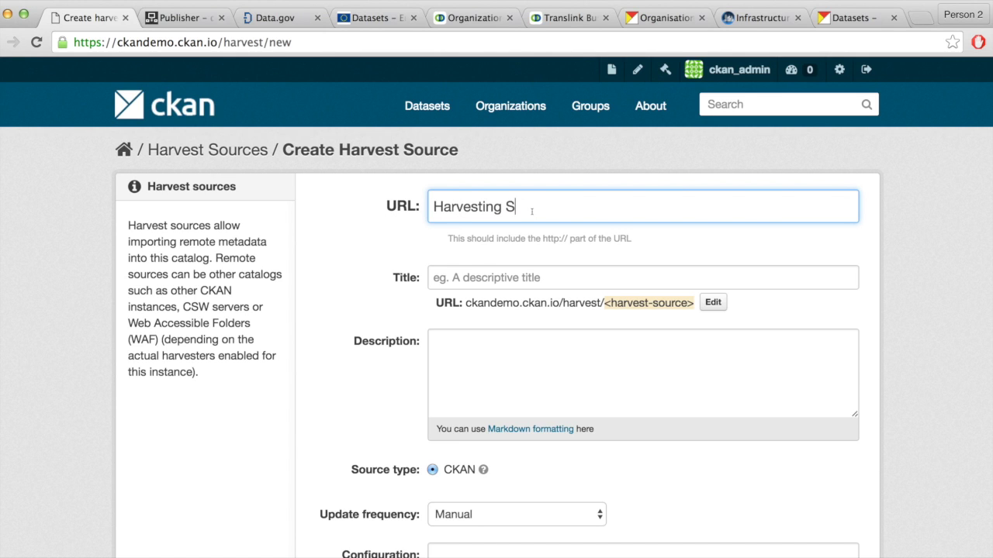
key("BackSpace")
key("super+a")
key("BackSpace")
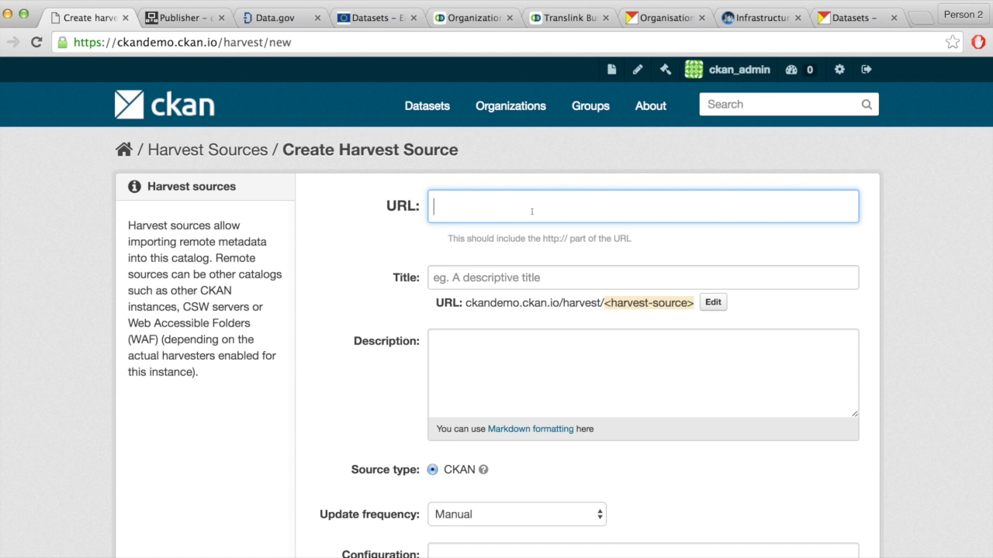
Title the new harvest source "Harvester Demonstration1"
left_click(535, 279)
type("Har")
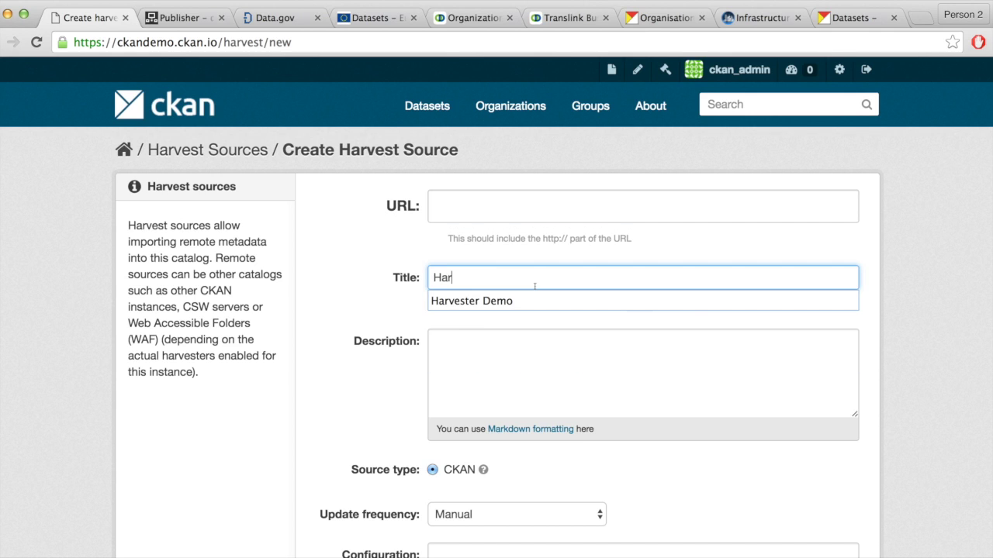
key("Down")
key("Return")
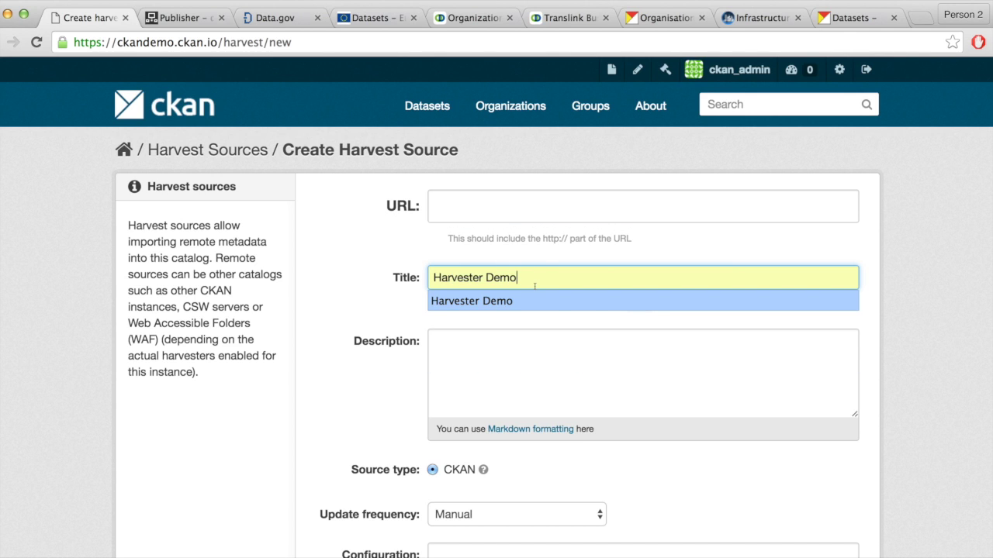
type("nstr")
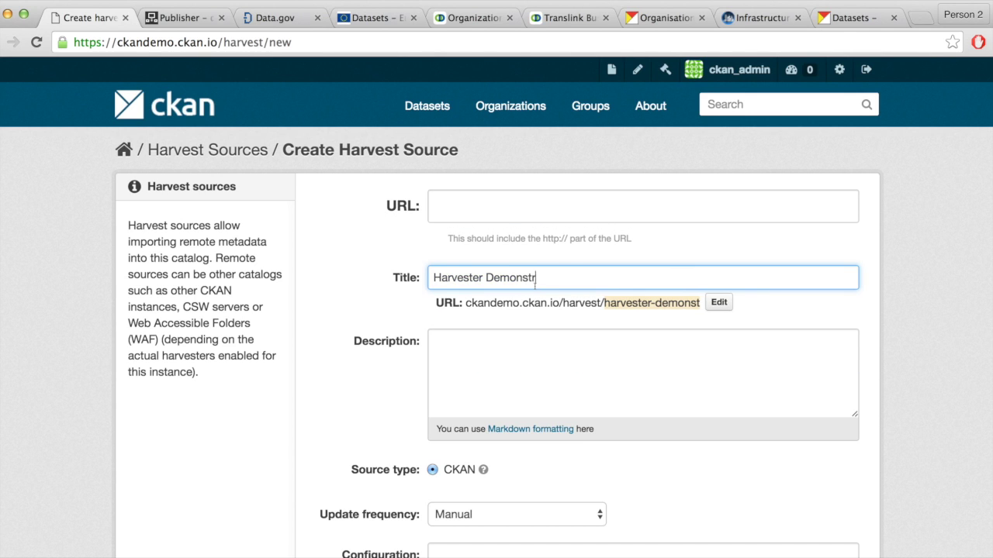
type("ation1")
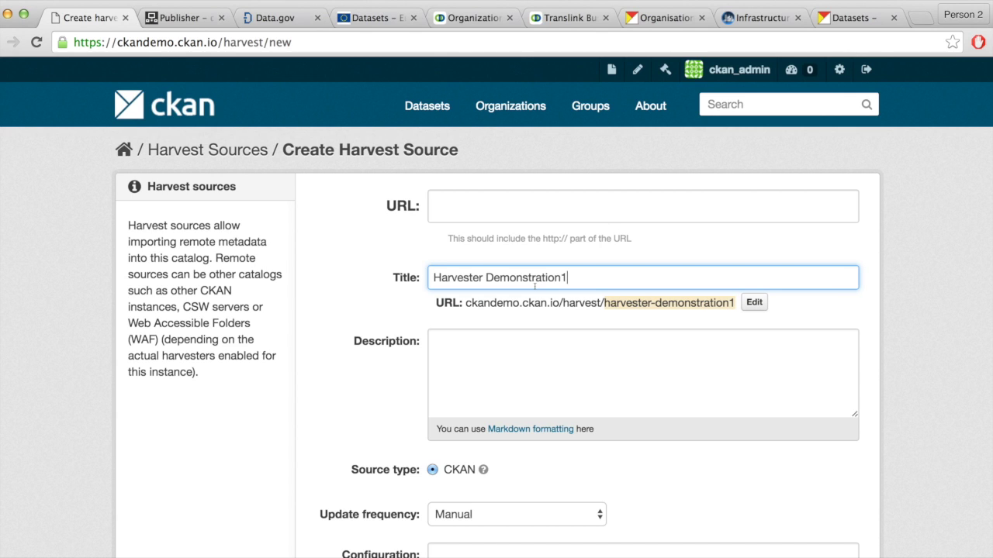
left_click(510, 197)
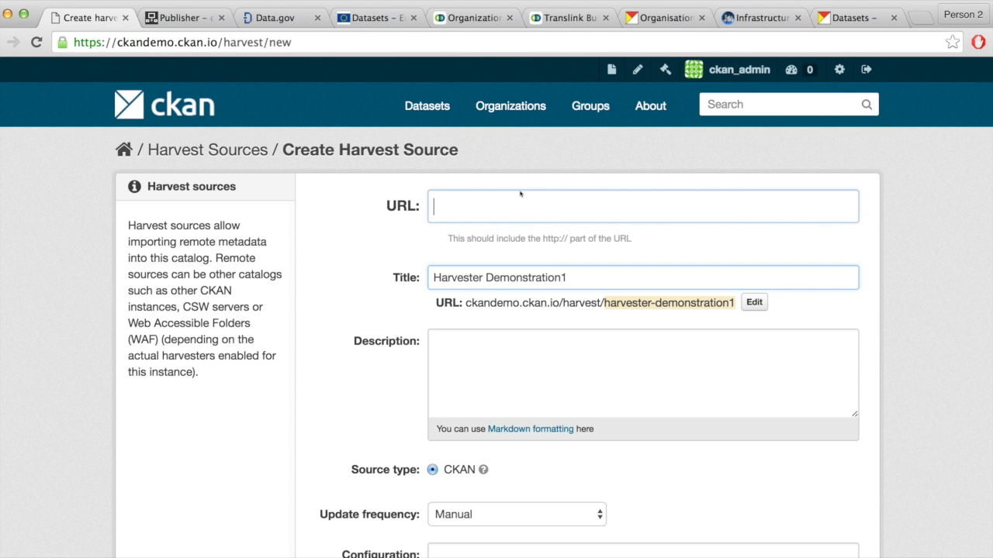
key("super+v")
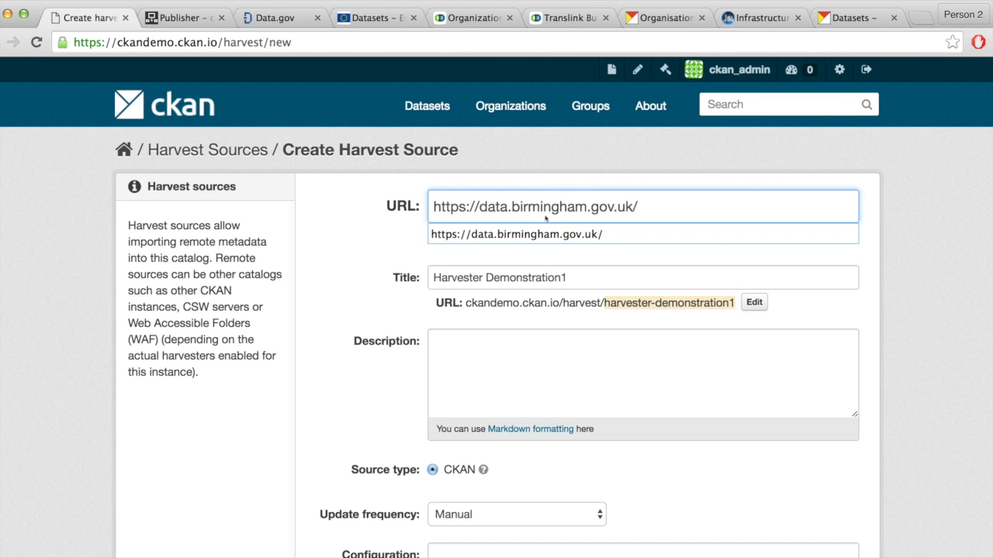
left_click(547, 225)
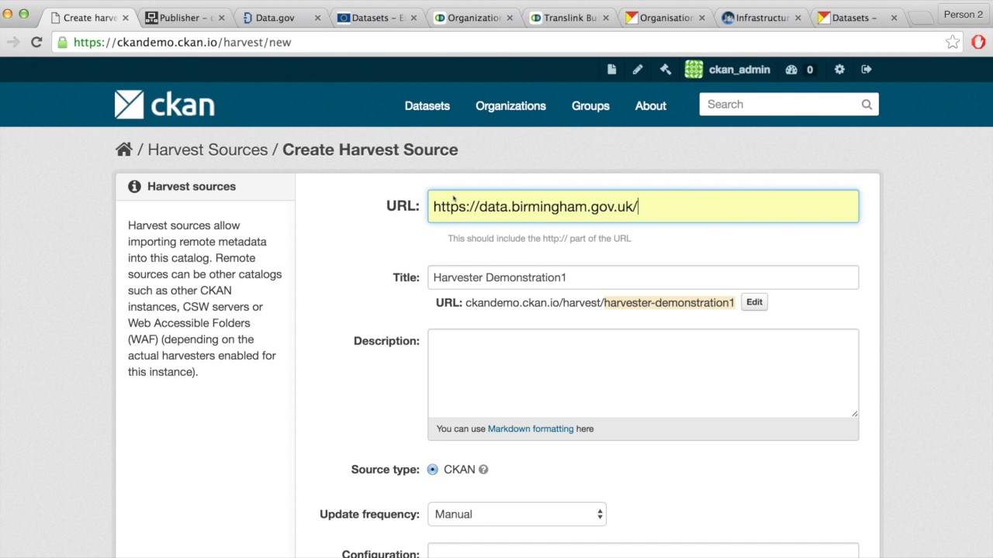
scroll(454, 198, "down", 3)
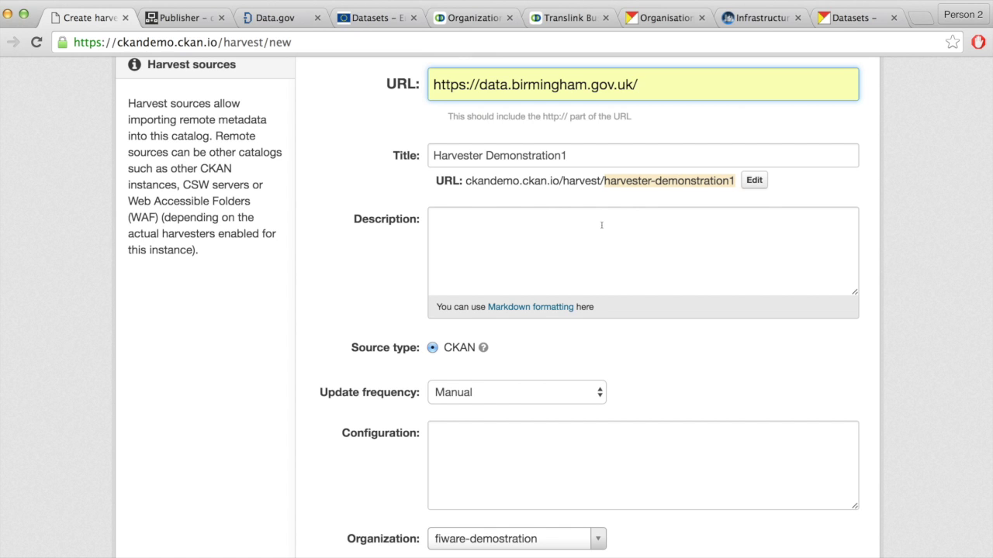
scroll(602, 229, "down", 2)
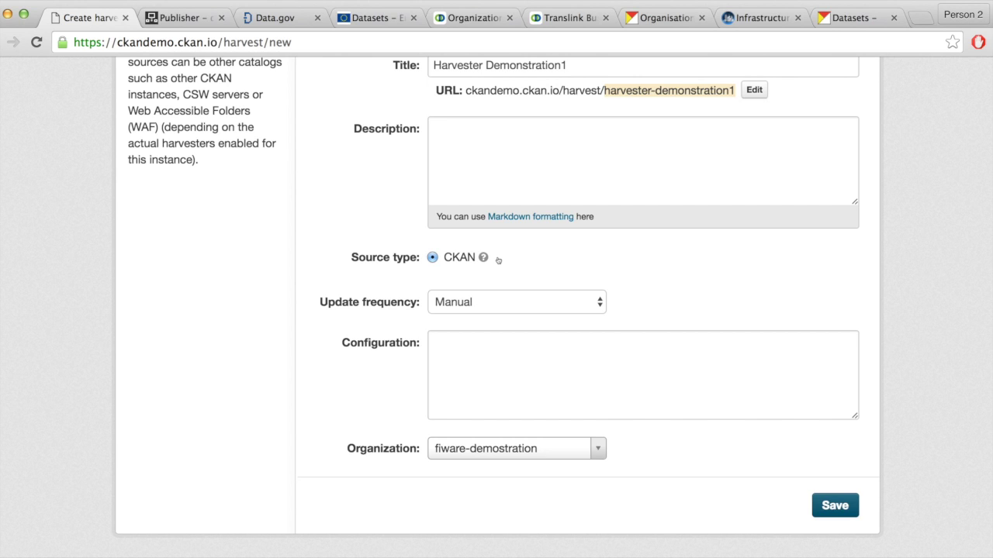
scroll(498, 260, "up", 3)
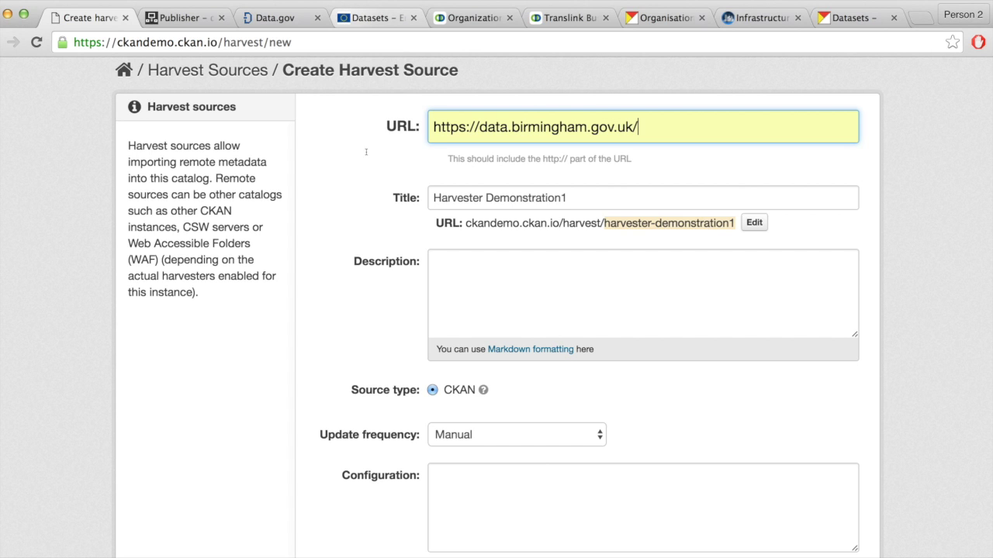
Revisit the European Data Portal's dataset listing and browse the dataset catalog on Data.gov
left_click(372, 17)
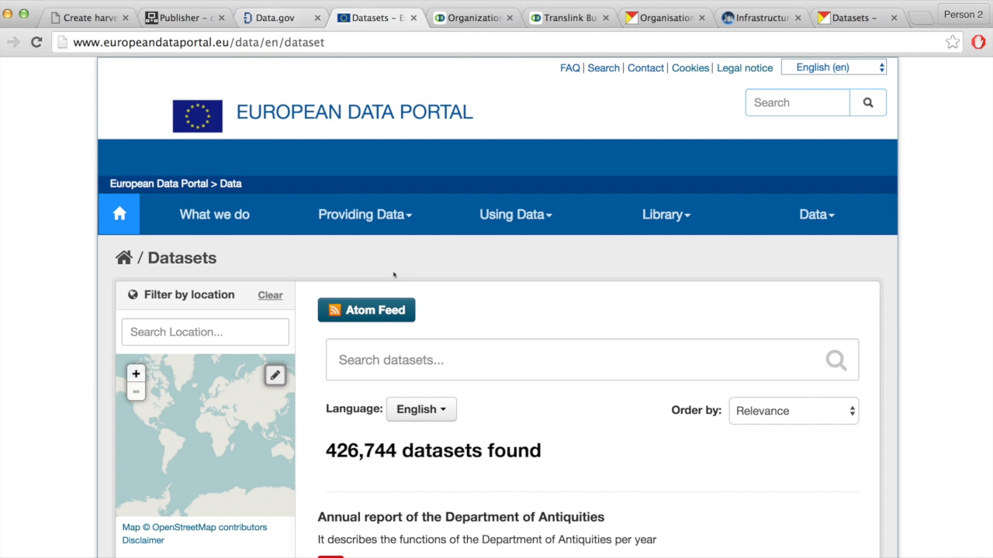
key("ctrl+shift+Tab")
scroll(364, 245, "down", 1)
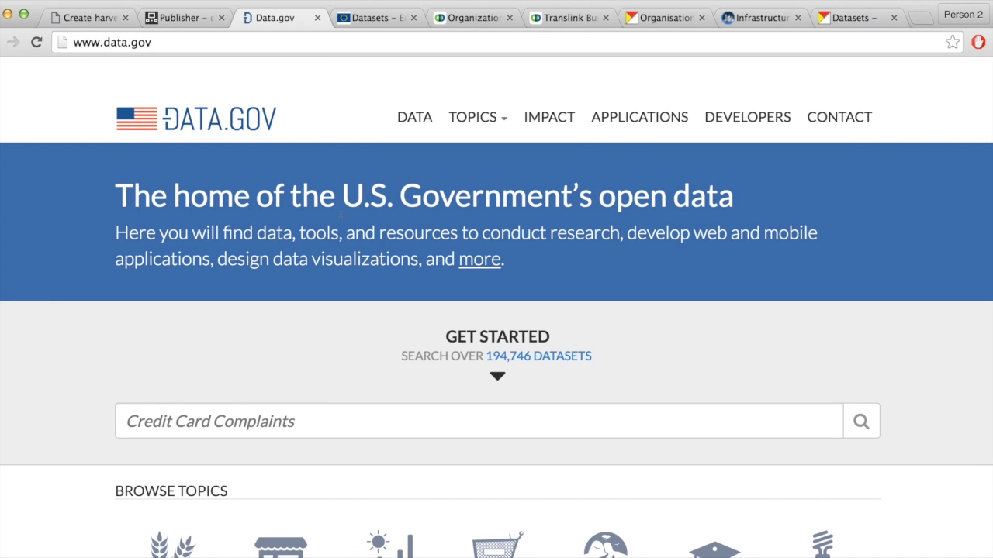
left_click(403, 124)
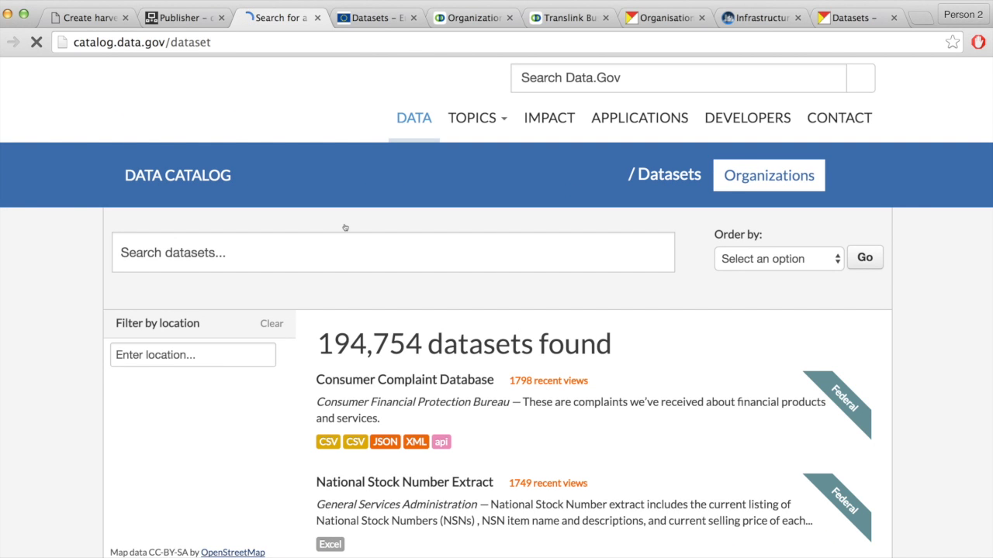
scroll(345, 228, "down", 6)
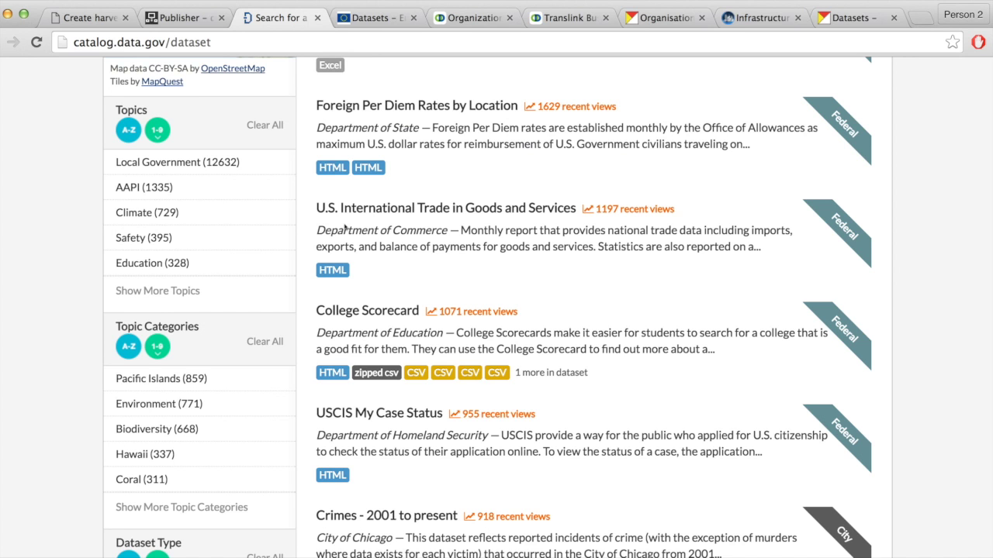
scroll(409, 197, "up", 5)
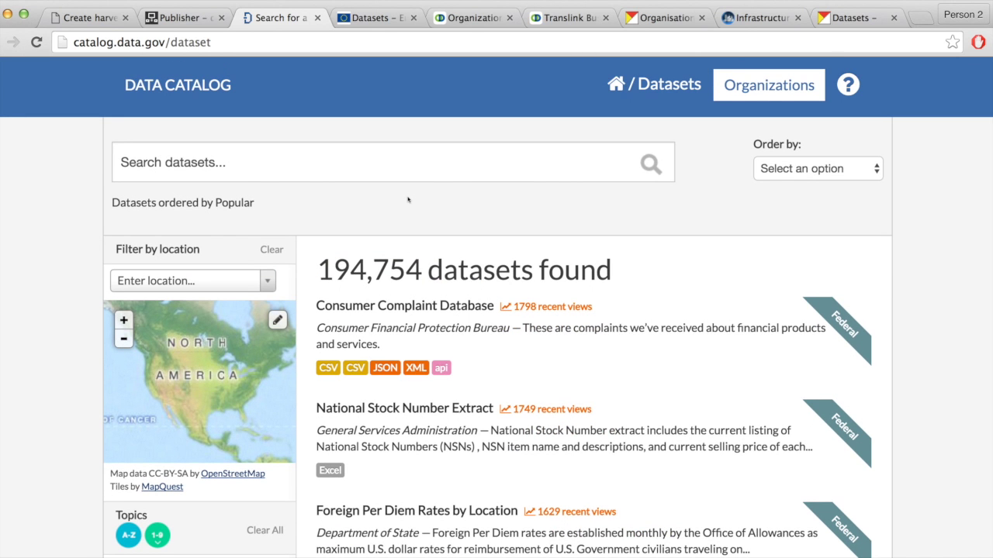
Look through the data.gov.uk publisher hierarchy and return to the harvest source form
left_click(165, 18)
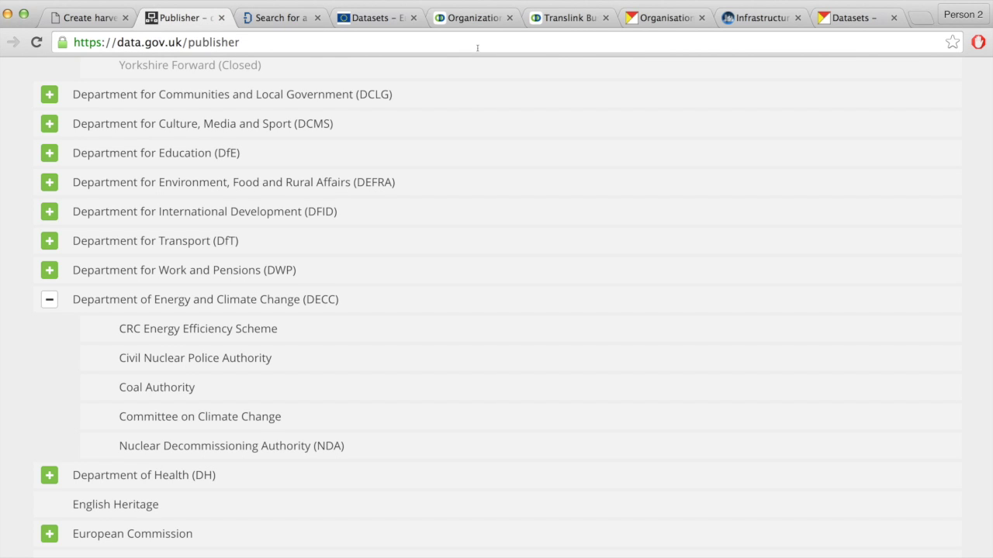
scroll(477, 48, "up", 10)
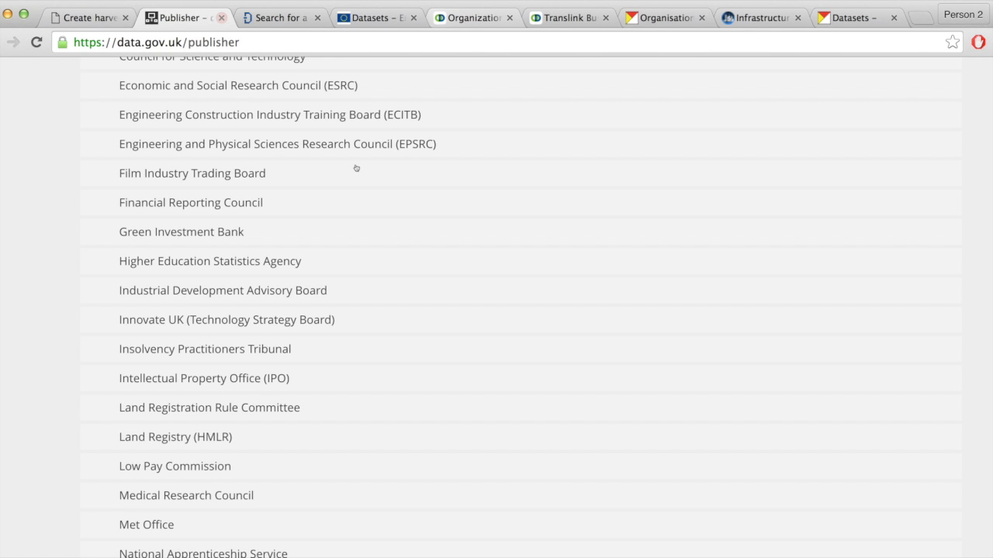
key("ctrl+shift+Tab")
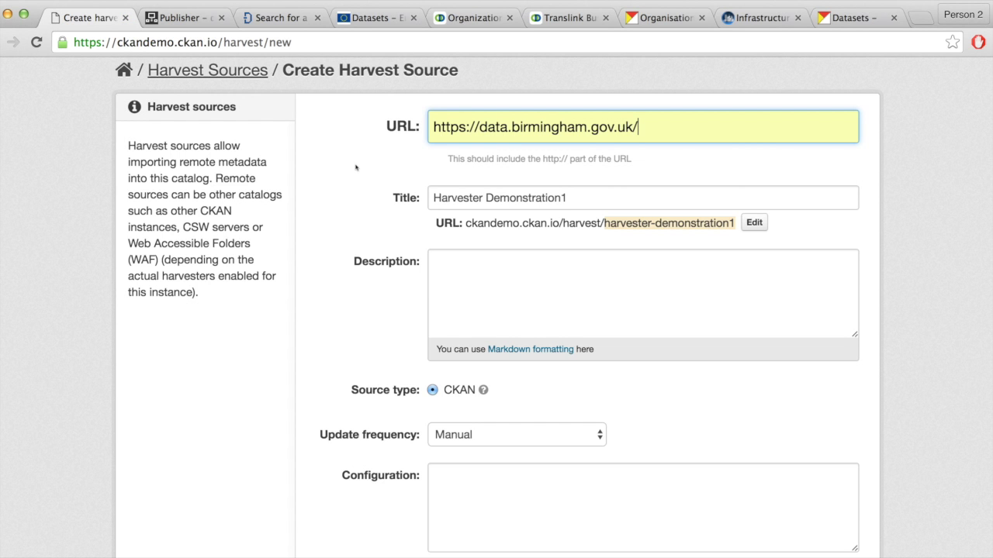
Review the update frequency choices for the harvest source and leave it on Manual
scroll(580, 272, "down", 2)
scroll(580, 271, "down", 4)
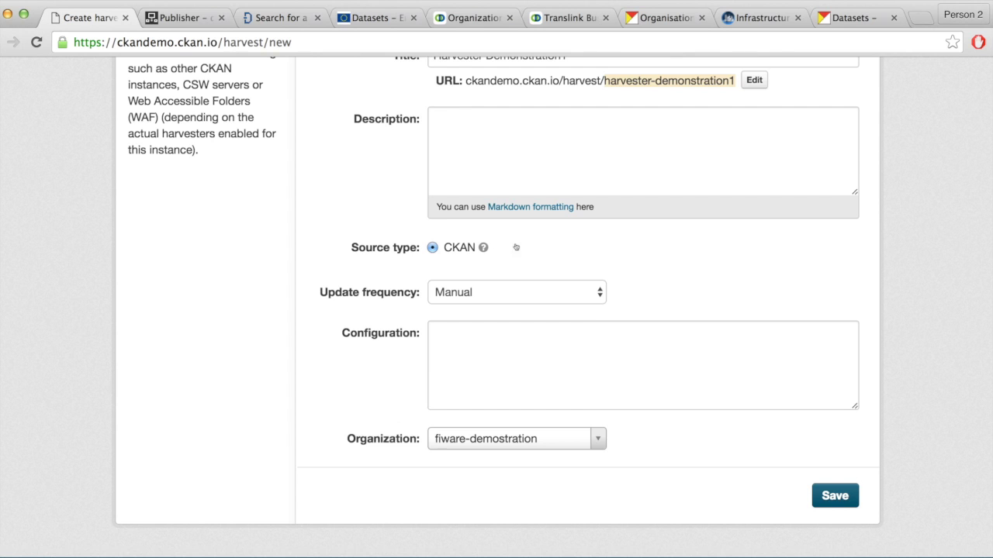
scroll(571, 239, "down", 2)
left_click(463, 250)
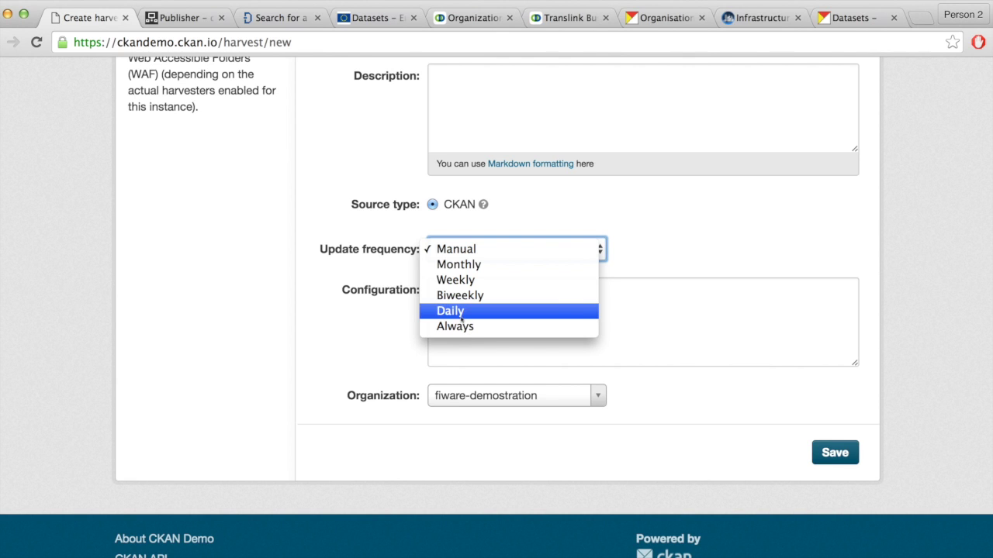
left_click(679, 226)
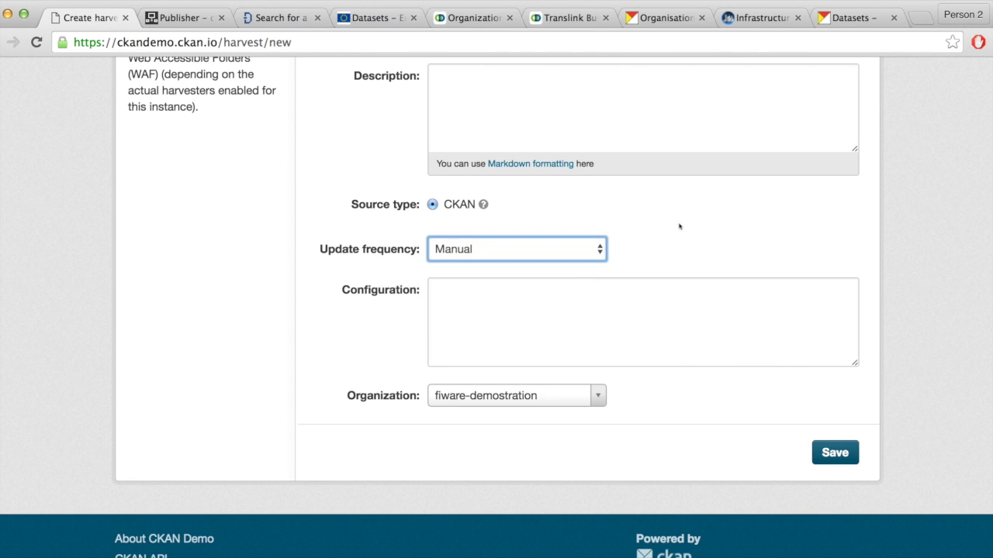
Assign the harvest source to the harvester-demo organization and save it
left_click(598, 398)
left_click(598, 397)
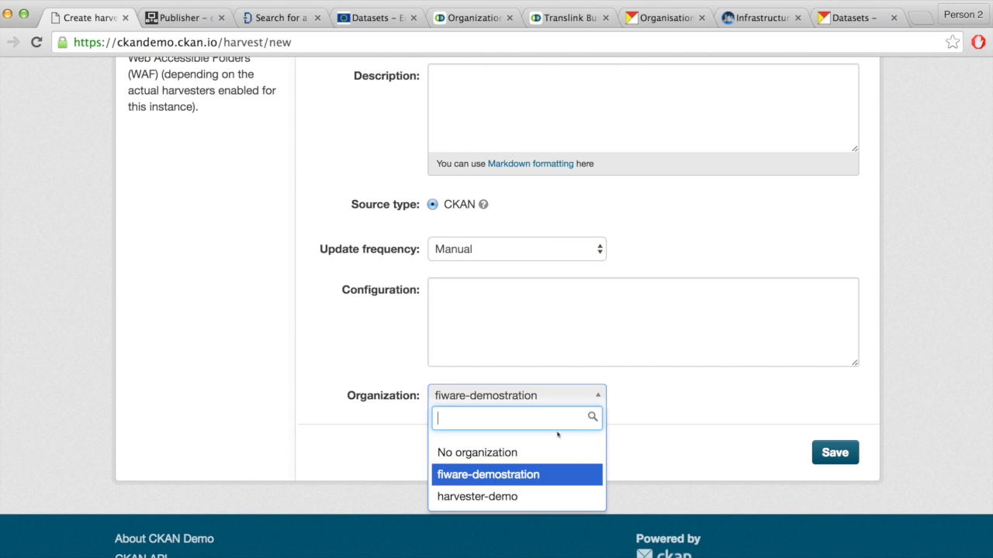
left_click(539, 496)
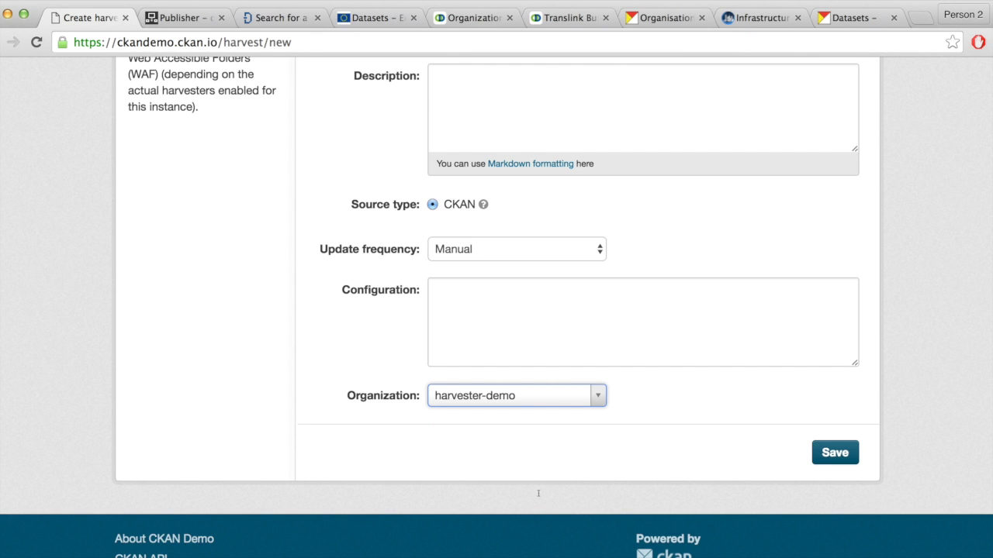
scroll(538, 493, "up", 1)
left_click(841, 489)
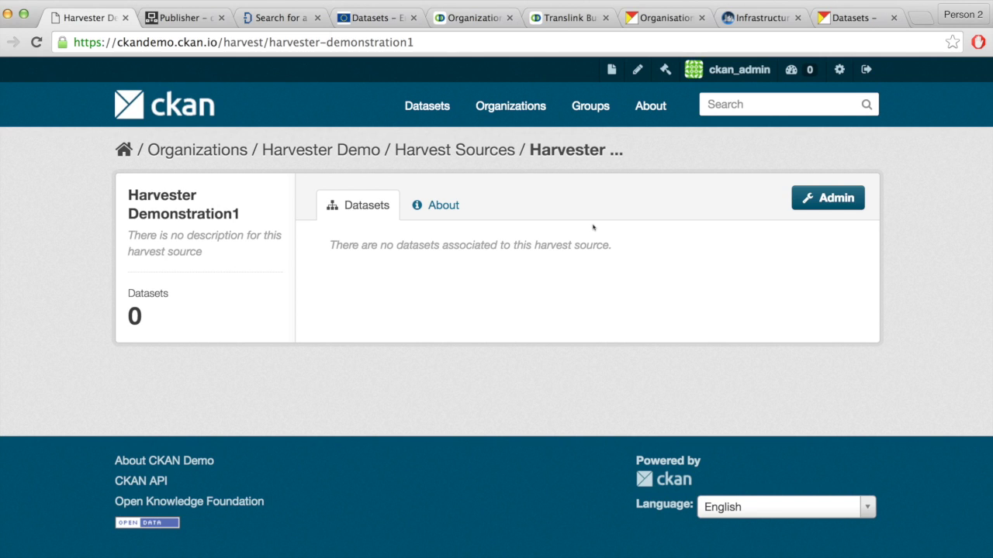
Open the administration page of Harvester Demonstration1 and start a confirmed reharvest
left_click(841, 200)
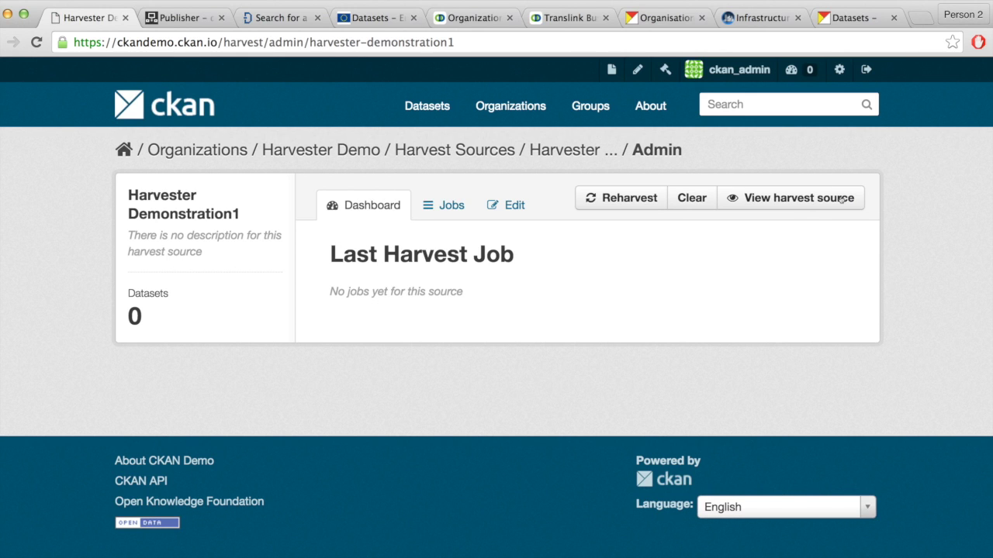
left_click(624, 200)
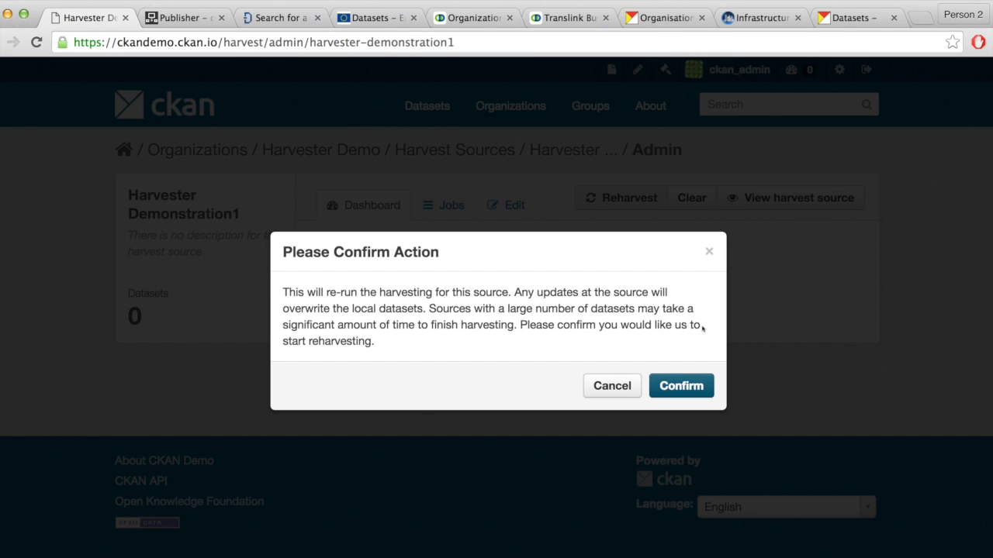
left_click(691, 388)
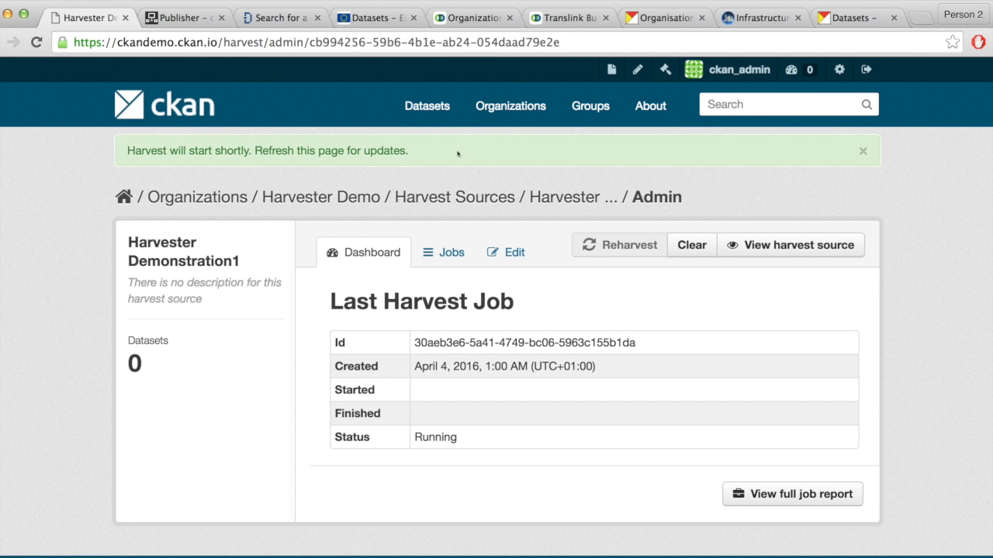
Refresh the harvest job page twice to check its status and the number of imported datasets
scroll(458, 154, "down", 1)
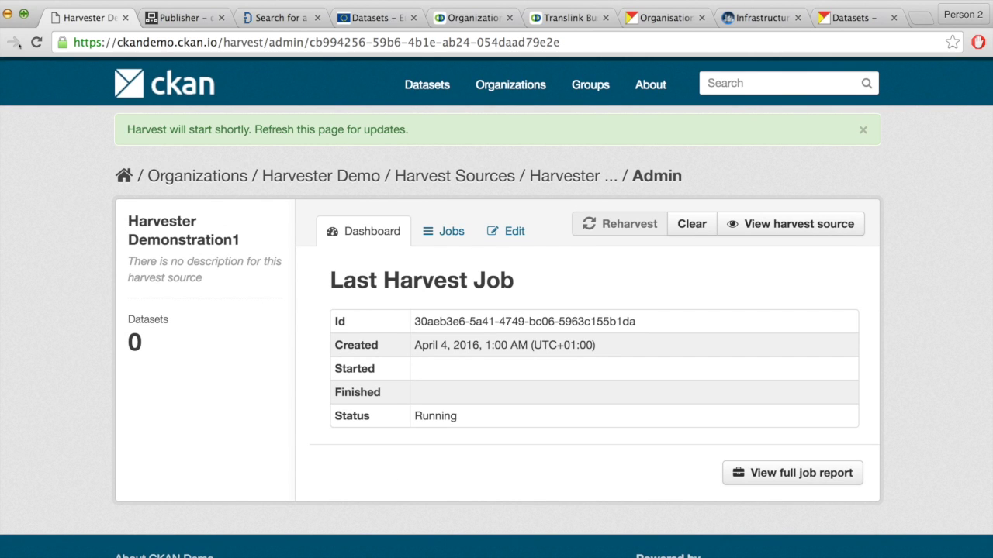
left_click(36, 42)
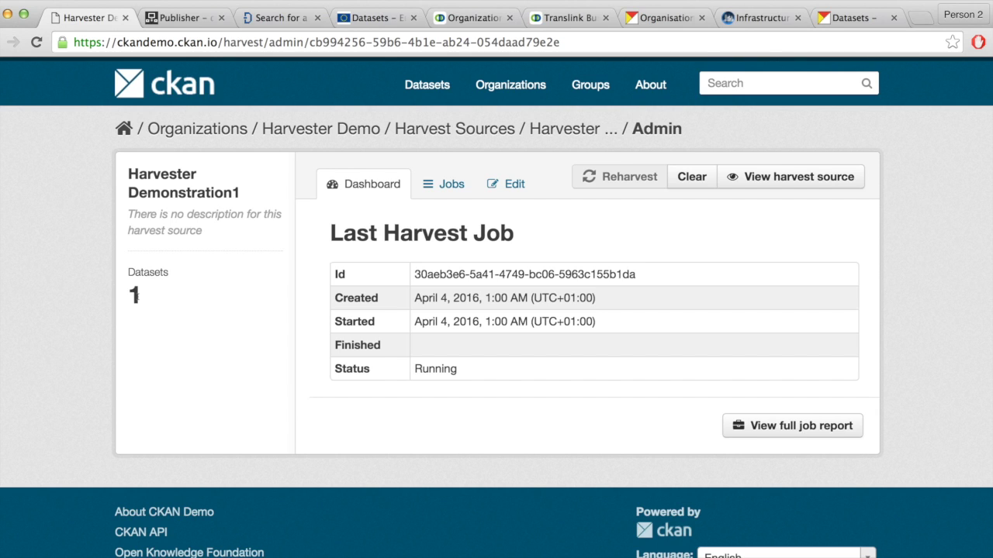
left_click(36, 44)
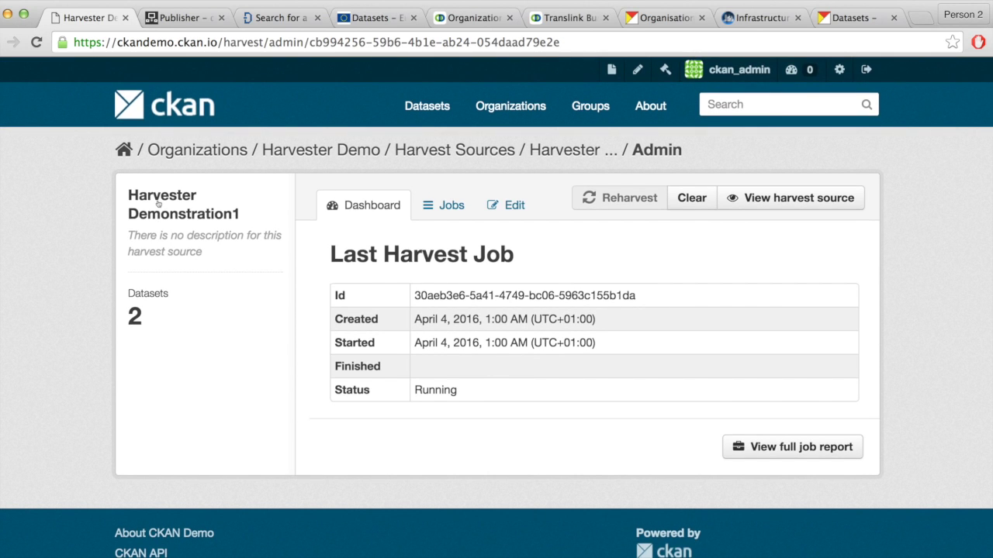
Go to the organizations list and open the Fiware Demonstration organization's datasets
left_click(491, 106)
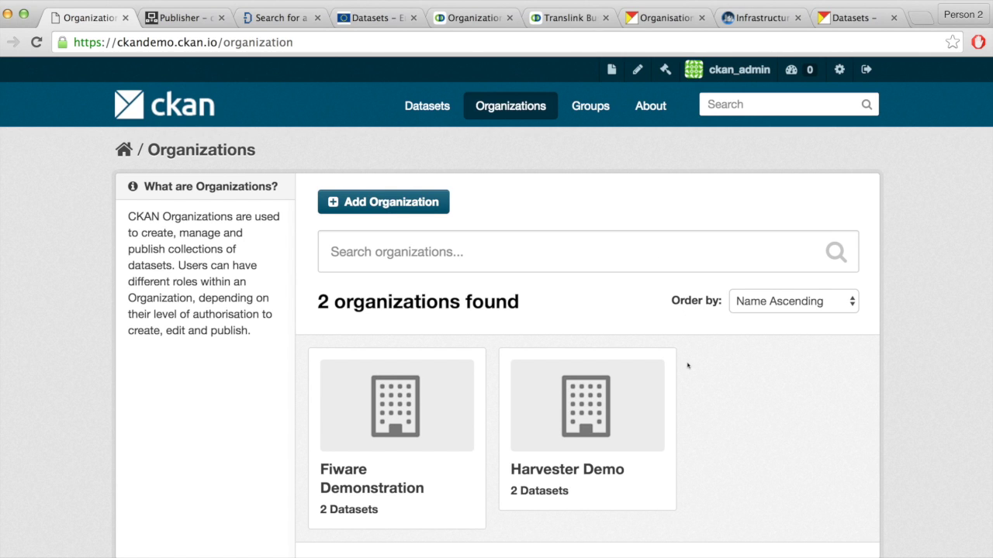
scroll(689, 365, "down", 1)
left_click(376, 350)
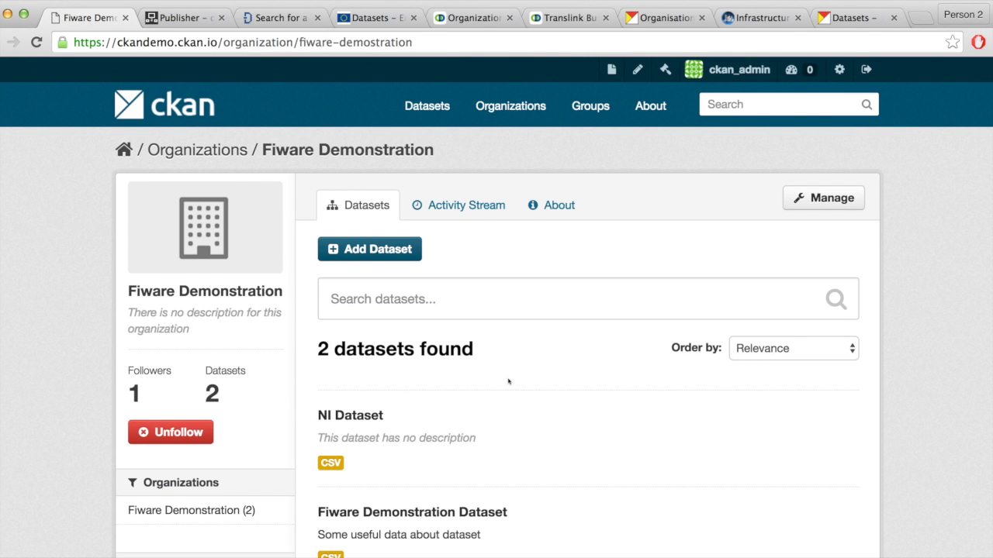
Look over the Fiware Demonstration organization's datasets, open its management page and examine the fields of the edit form
scroll(508, 381, "down", 1)
scroll(451, 429, "down", 2)
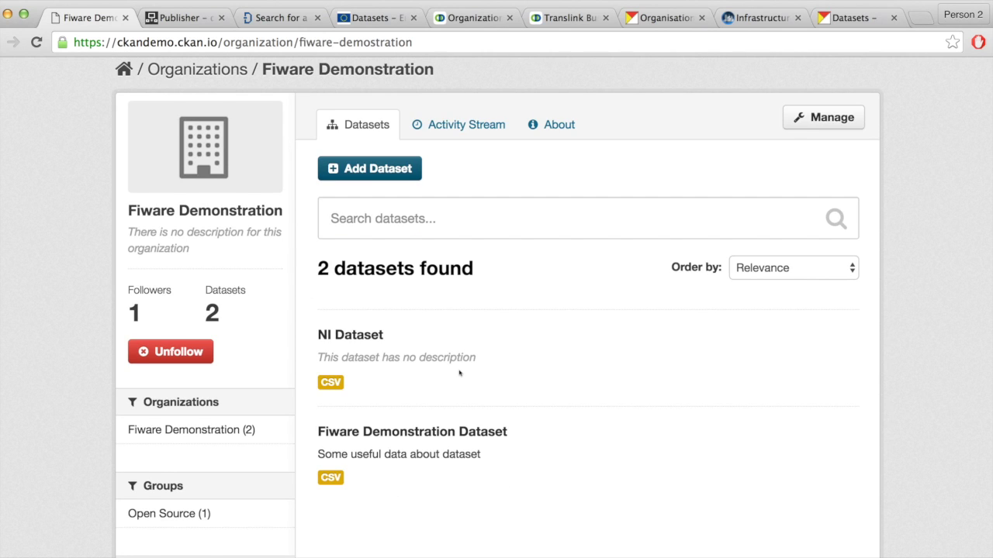
scroll(459, 373, "up", 1)
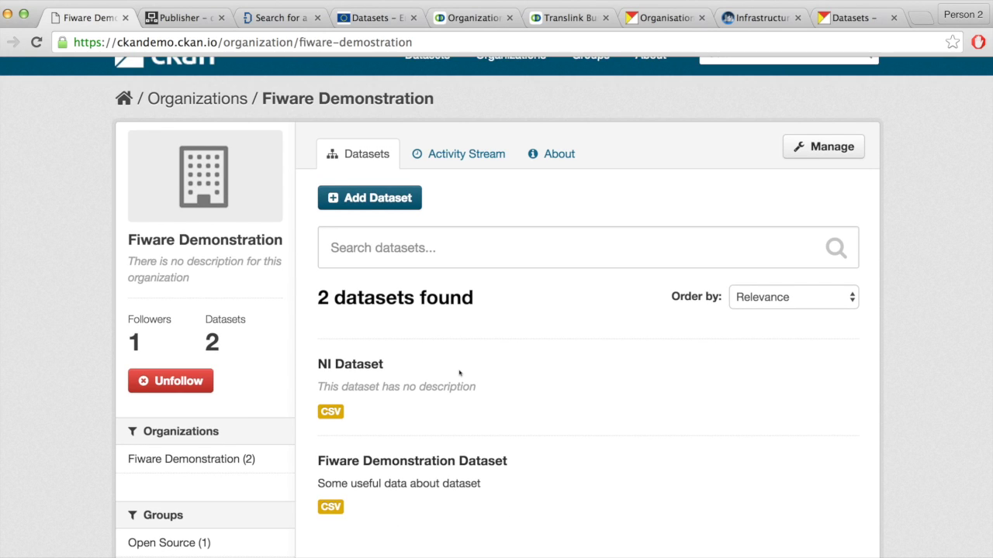
scroll(460, 373, "up", 1)
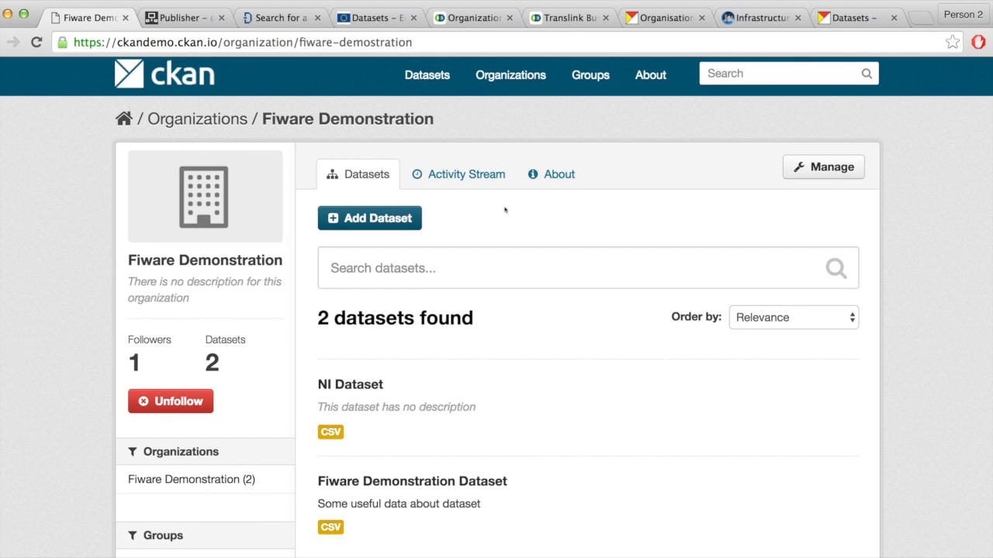
scroll(505, 210, "up", 1)
left_click(816, 197)
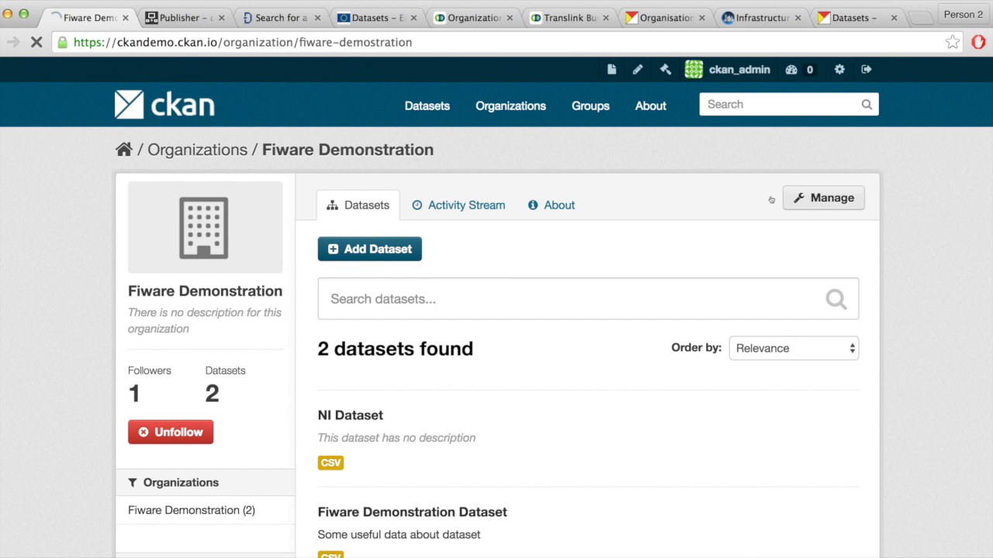
scroll(387, 288, "down", 3)
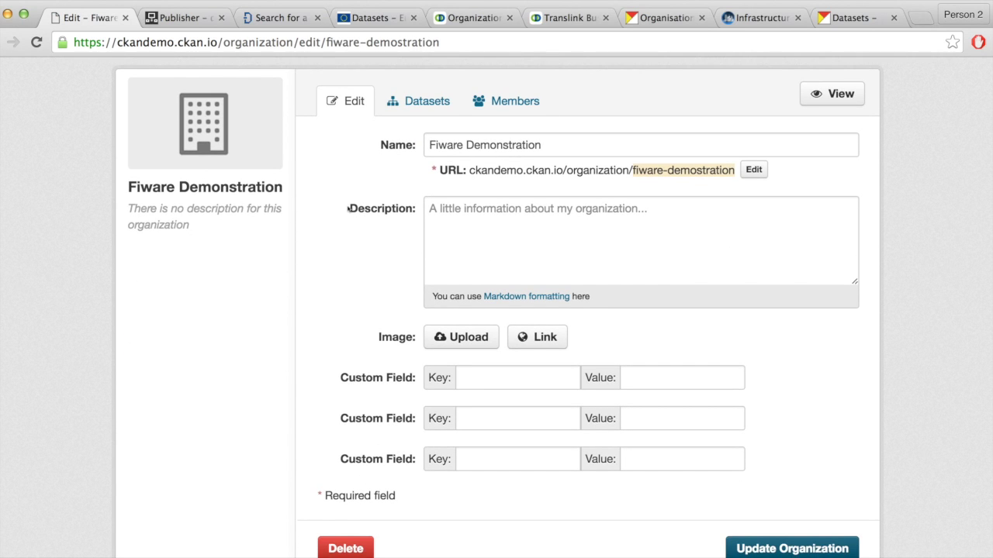
scroll(348, 208, "up", 3)
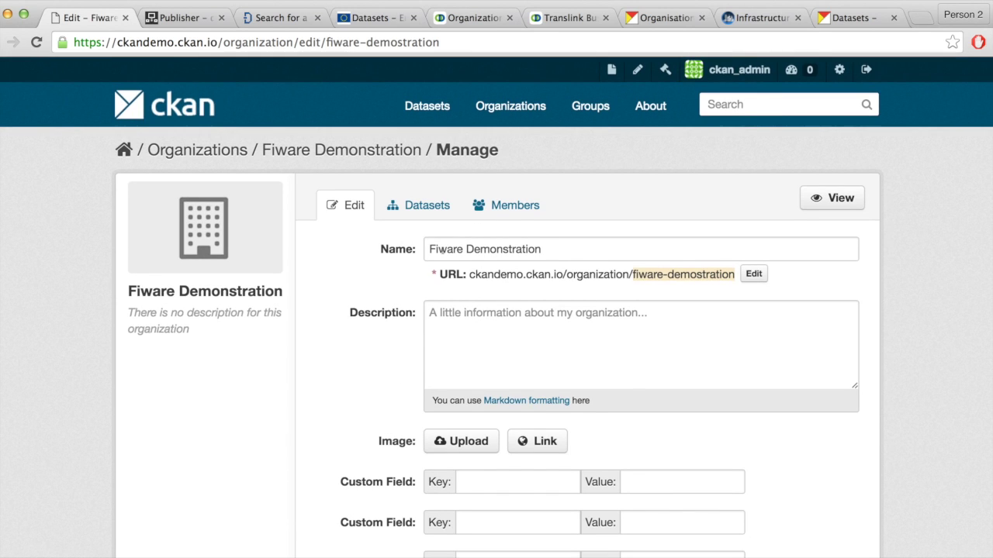
Open the Fiware Demonstration organization's member list, bring up the Add Member form and read the role descriptions
left_click(512, 206)
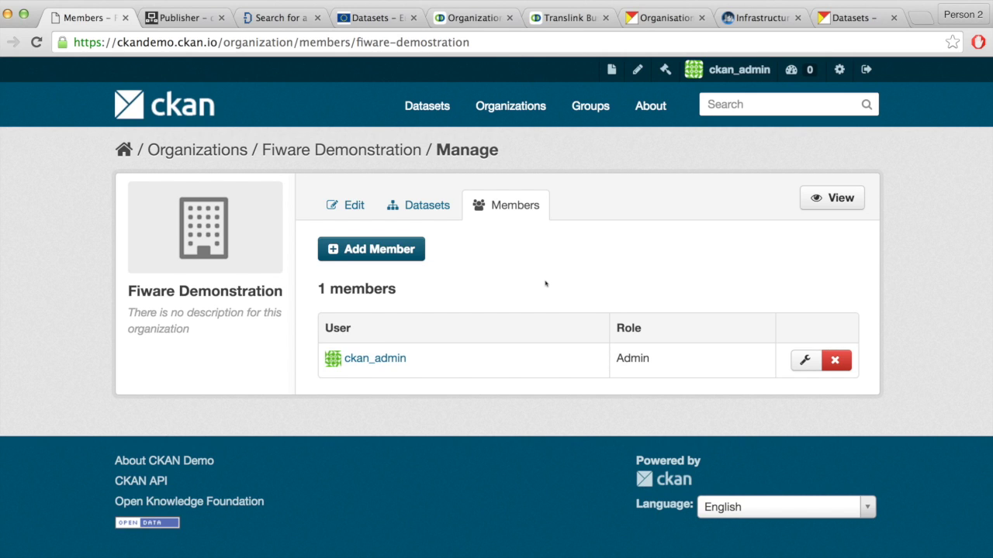
left_click(371, 249)
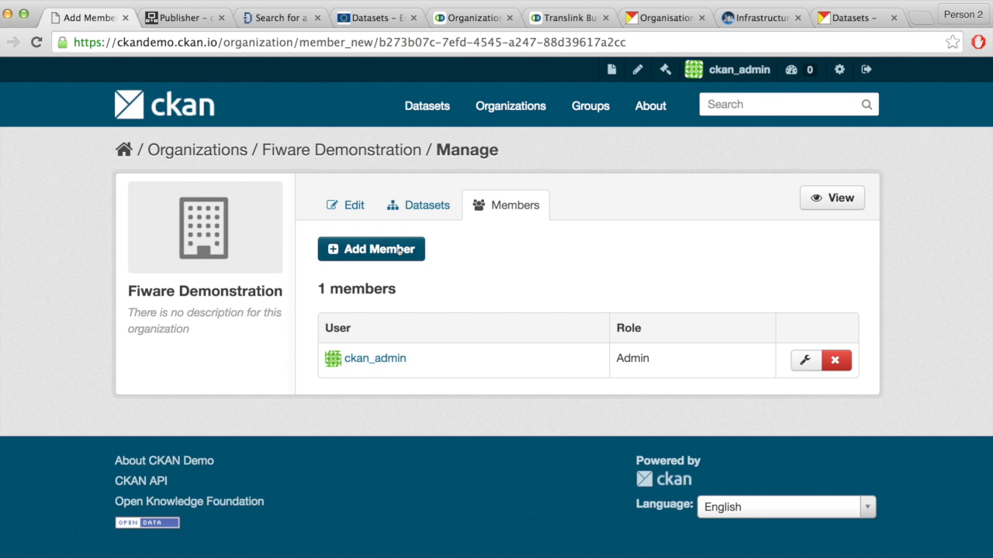
scroll(400, 252, "down", 1)
scroll(400, 252, "down", 3)
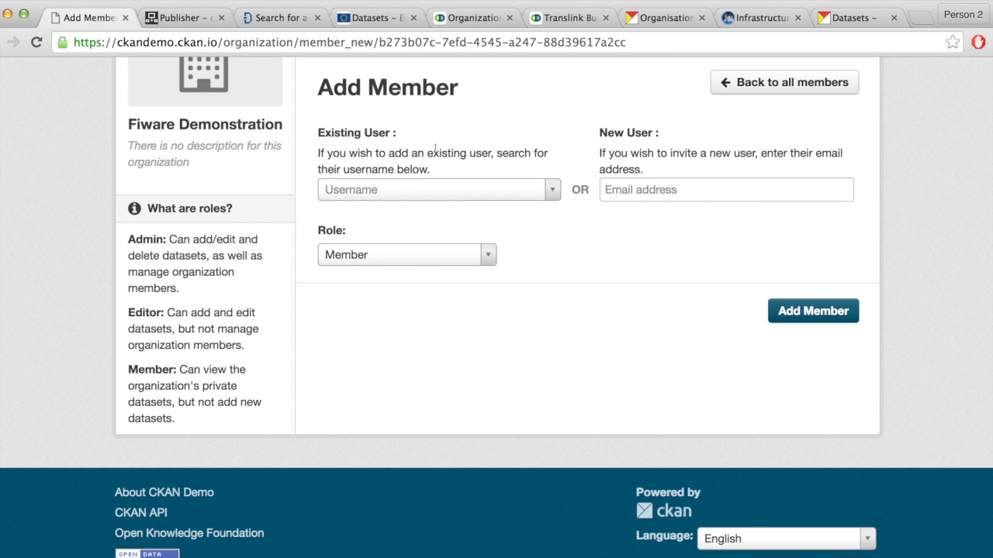
Try out the existing-user search in the Add Member form and select the Editor role
left_click(555, 196)
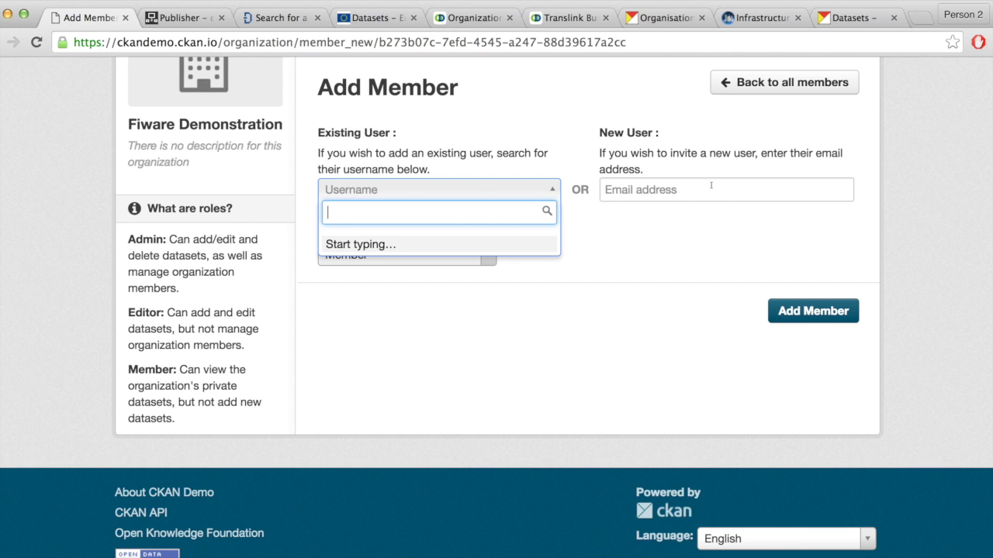
key("Escape")
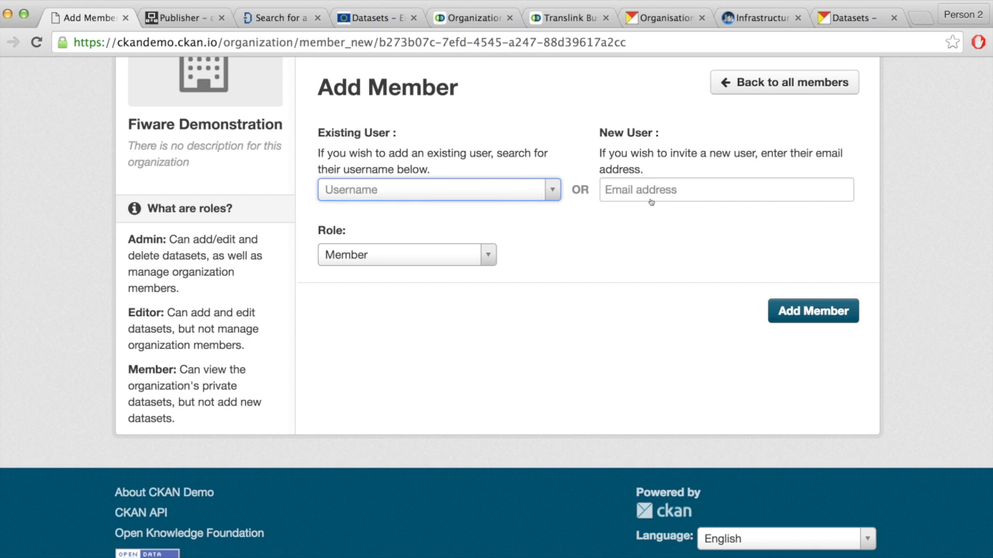
left_click(472, 258)
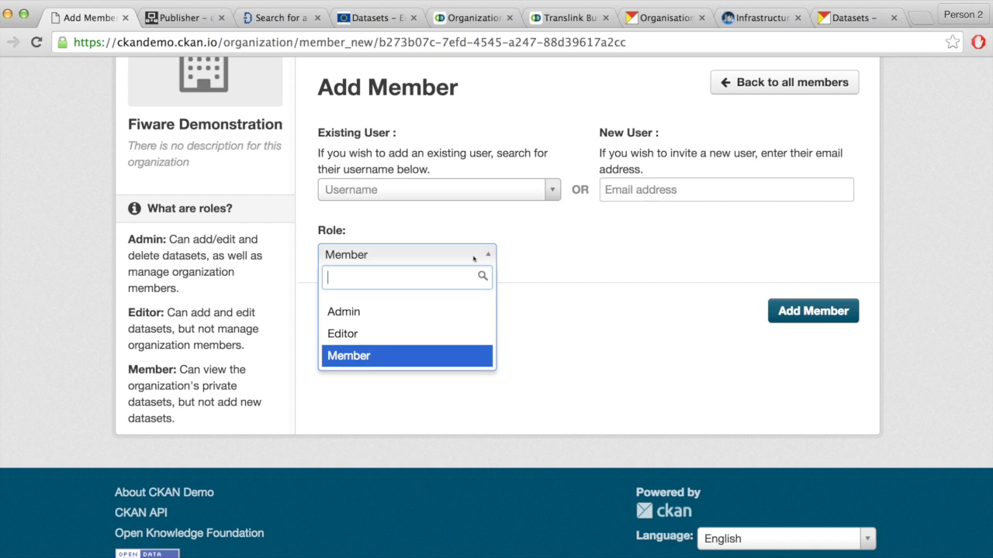
left_click(394, 343)
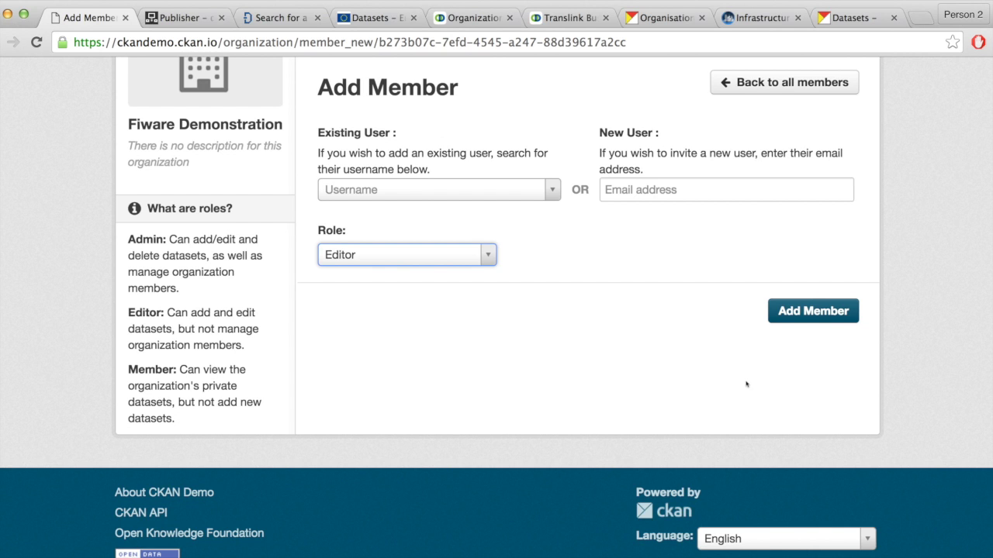
scroll(747, 381, "up", 4)
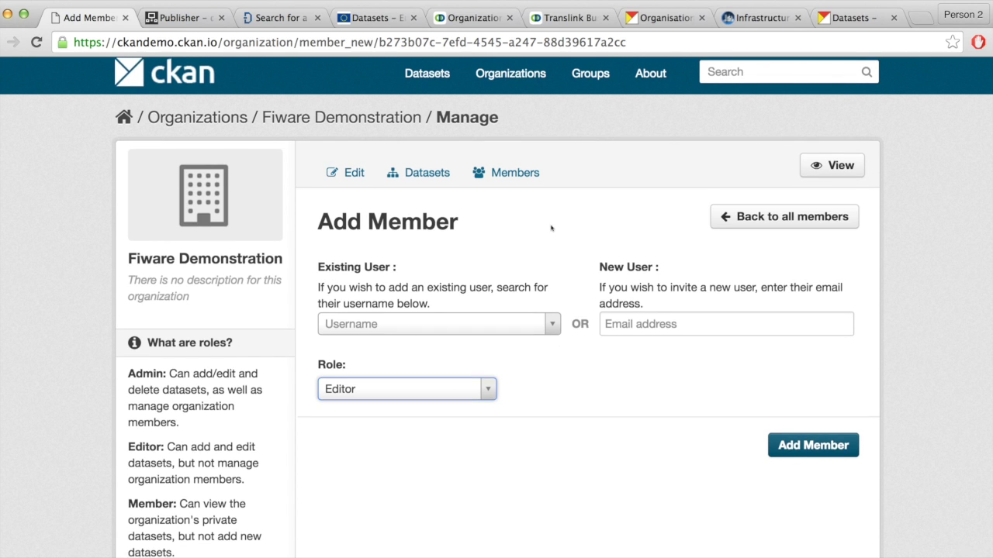
scroll(614, 183, "up", 1)
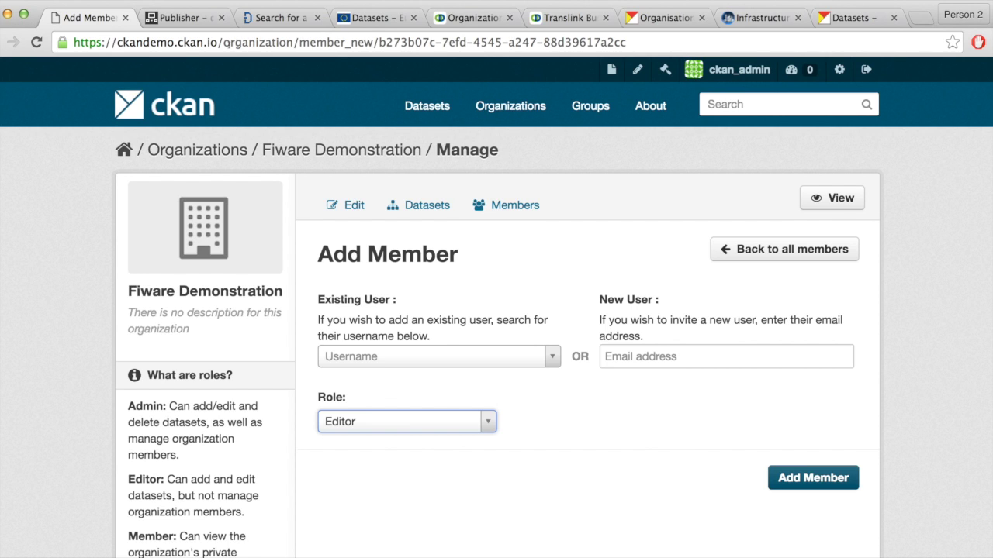
Open the Harvester Demo organization from the organizations list and refresh it to check its imported datasets
left_click(376, 41)
left_click(510, 106)
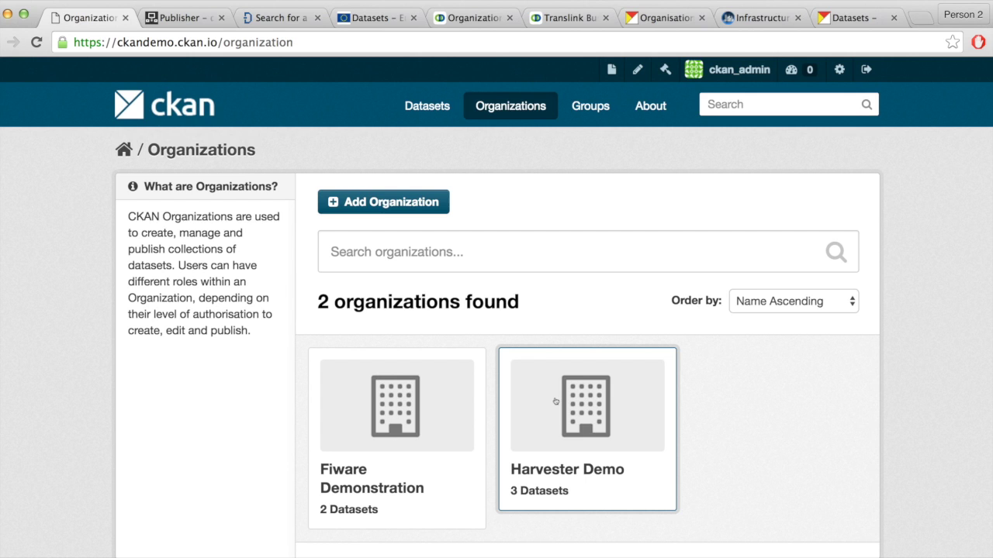
left_click(573, 399)
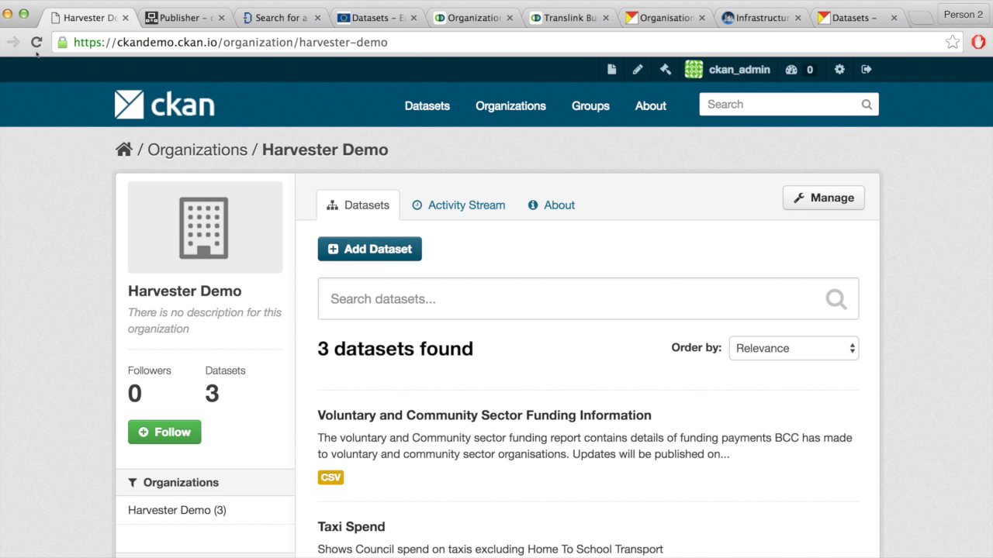
left_click(36, 49)
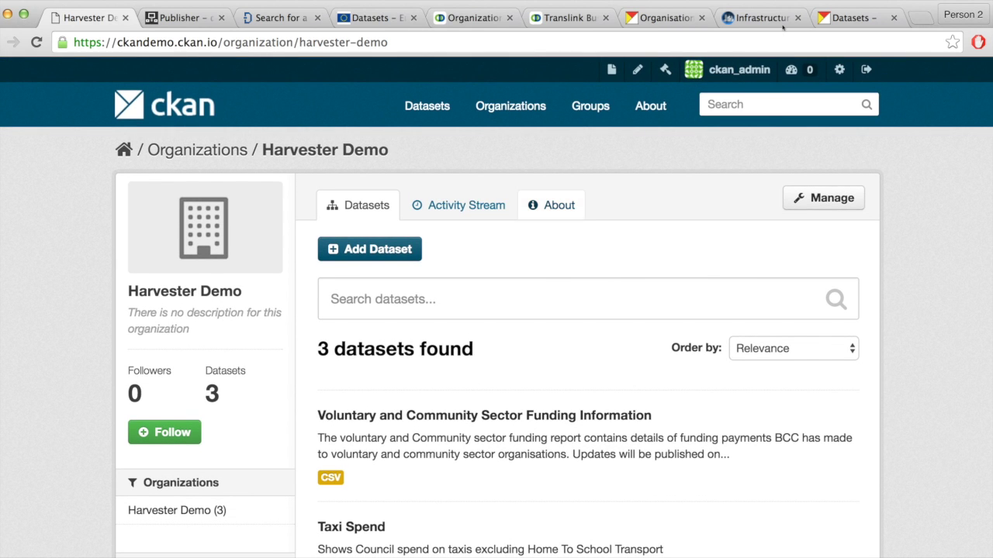
Open the portal's custom pages overview and start a new page
left_click(612, 70)
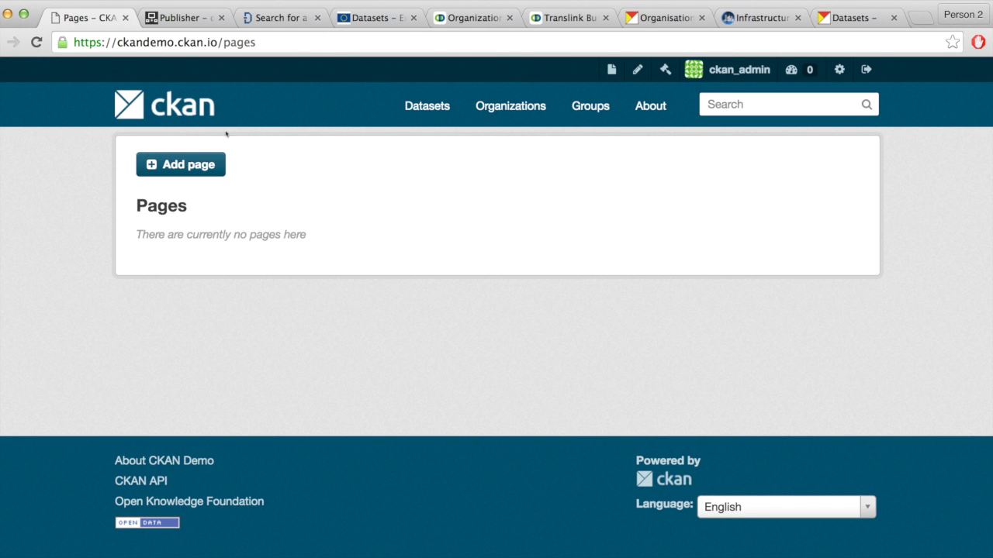
left_click(180, 170)
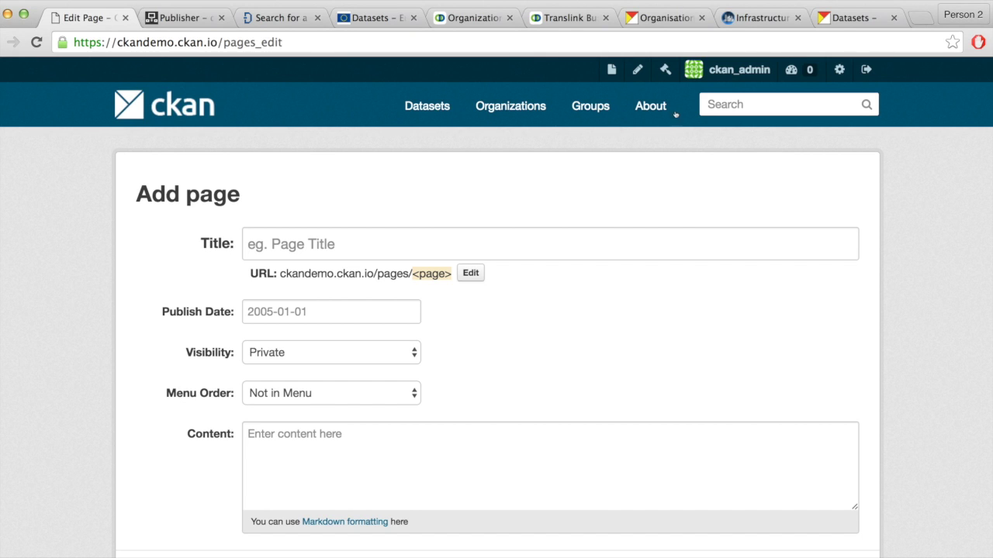
left_click(364, 242)
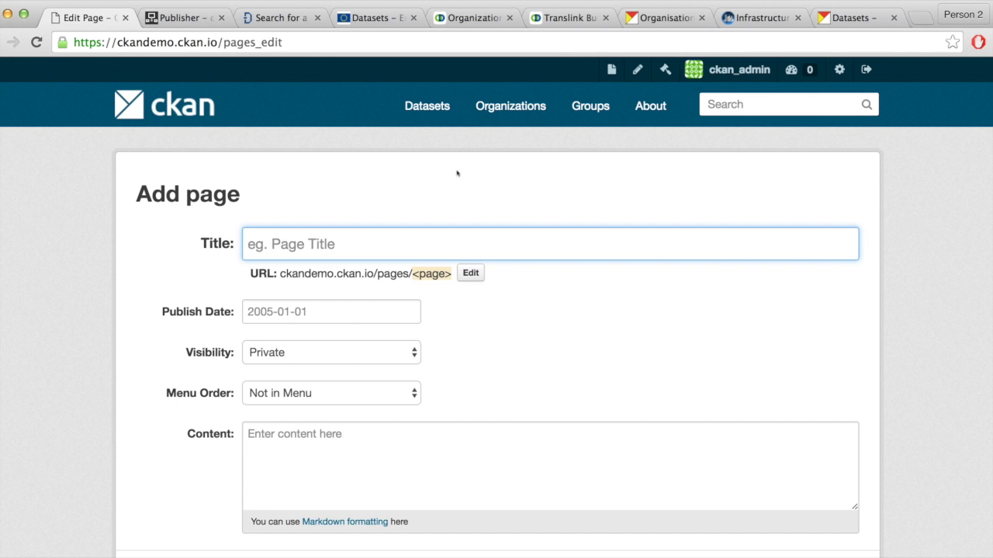
Switch to the OpenDataNI site and view its About, News and Showcases pages
key("super+5")
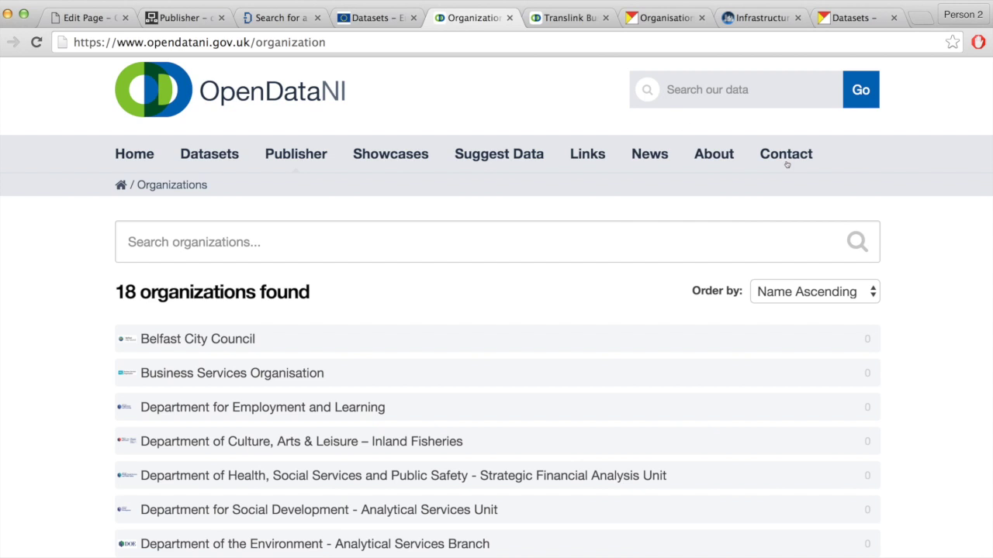
left_click(720, 158)
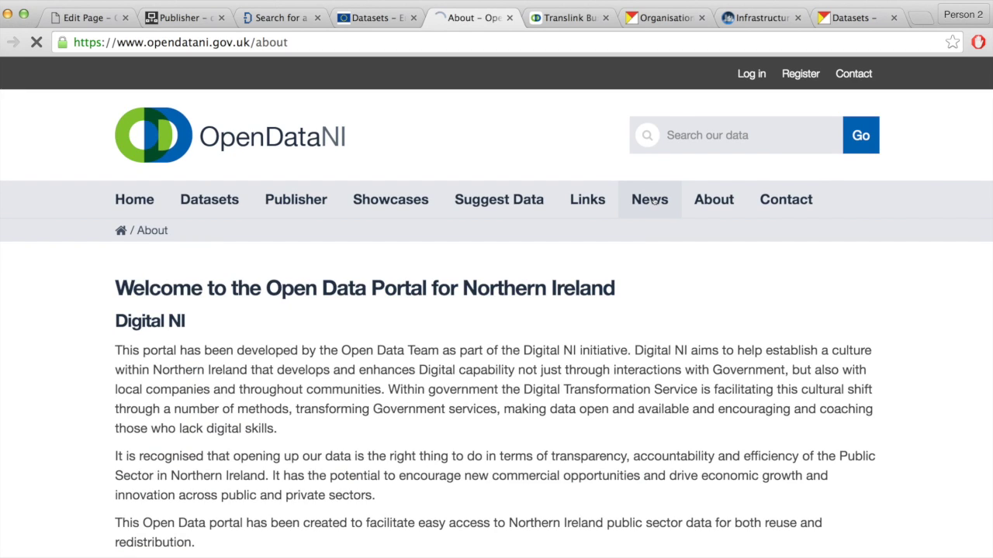
left_click(654, 202)
scroll(654, 202, "down", 1)
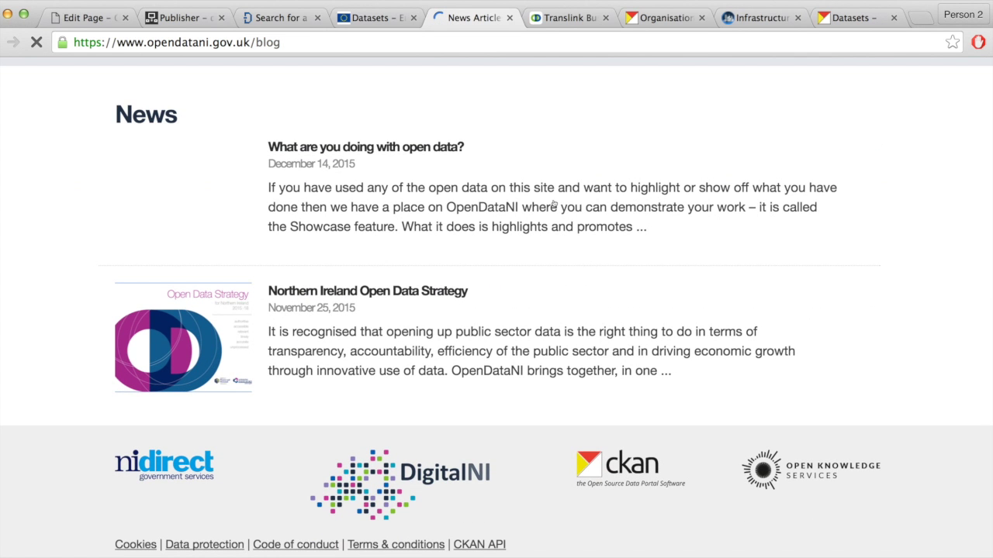
scroll(554, 204, "up", 3)
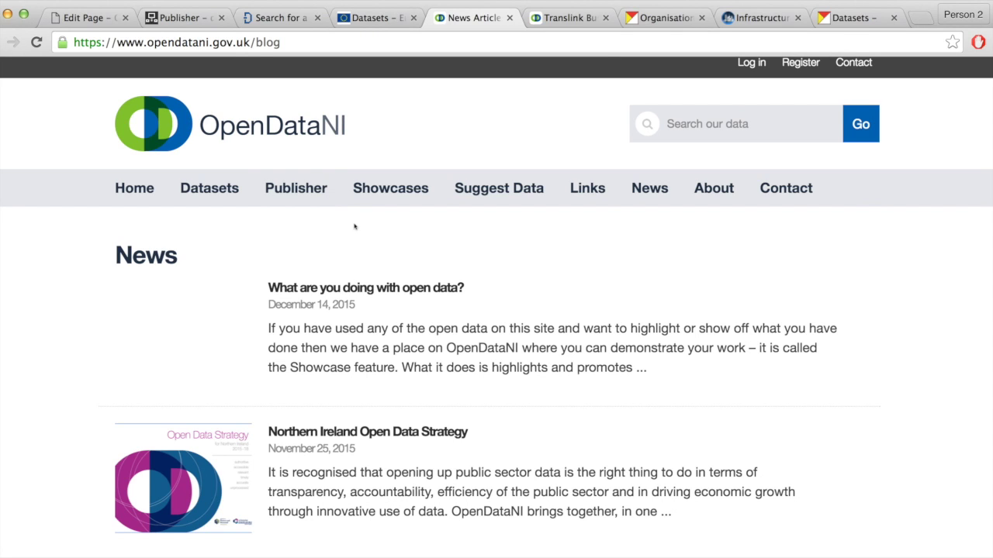
left_click(398, 200)
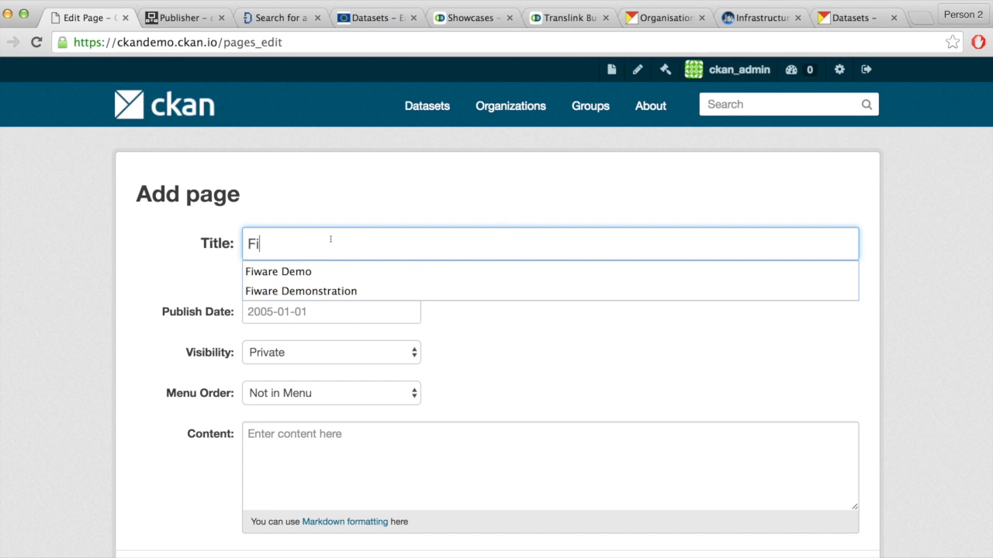
Title the new page Fiware Demo Page, set its publish date to 15-03-16 and make its visibility Public
type("ware Demo Page")
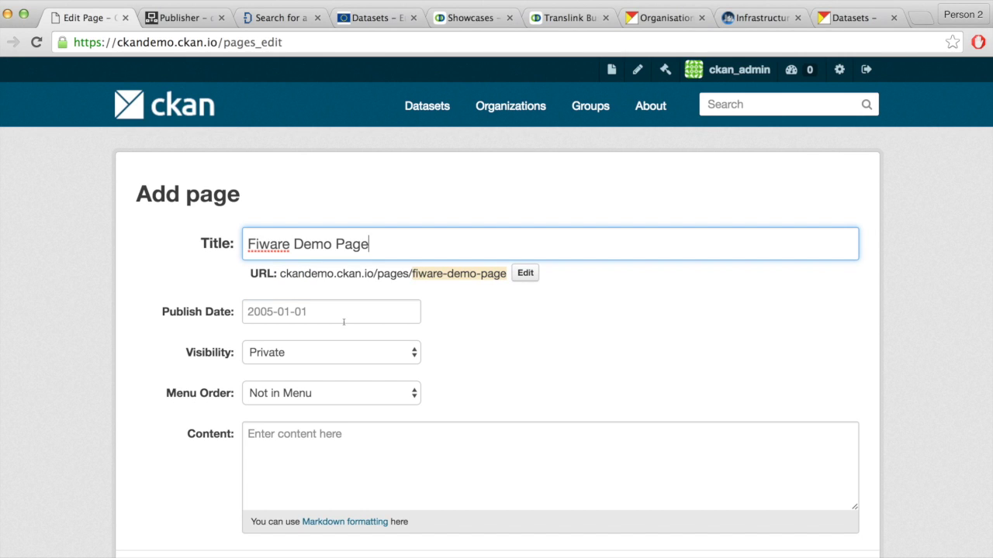
left_click(343, 322)
type("15-")
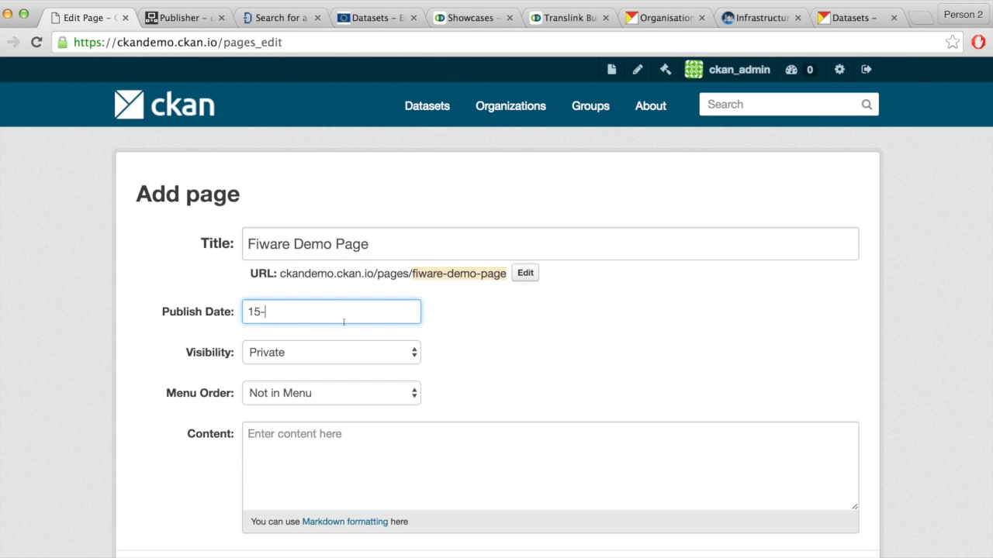
type("03-16")
left_click(340, 351)
left_click(337, 369)
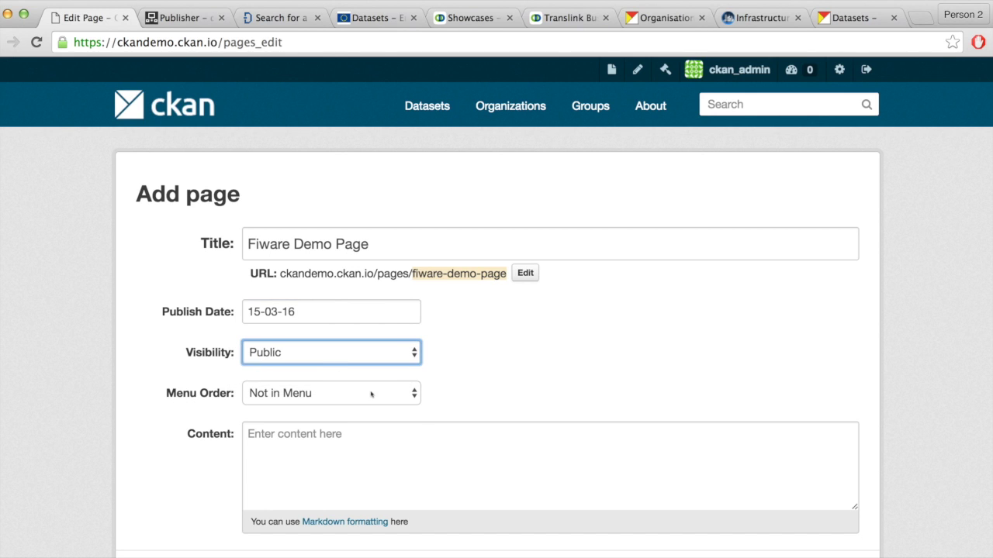
Set the new page's menu order to 1 and add the page to the portal
left_click(371, 395)
key("Down")
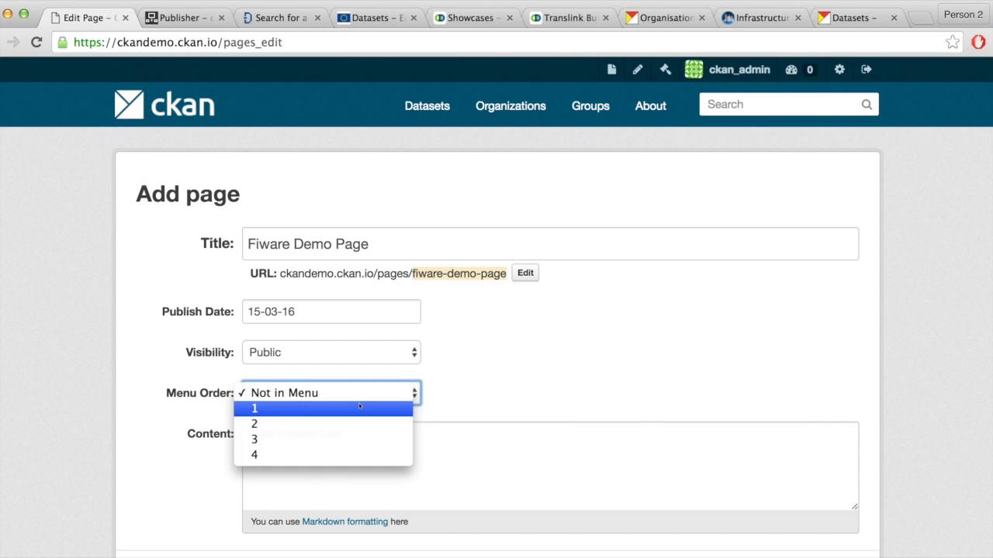
key("Return")
scroll(779, 245, "down", 3)
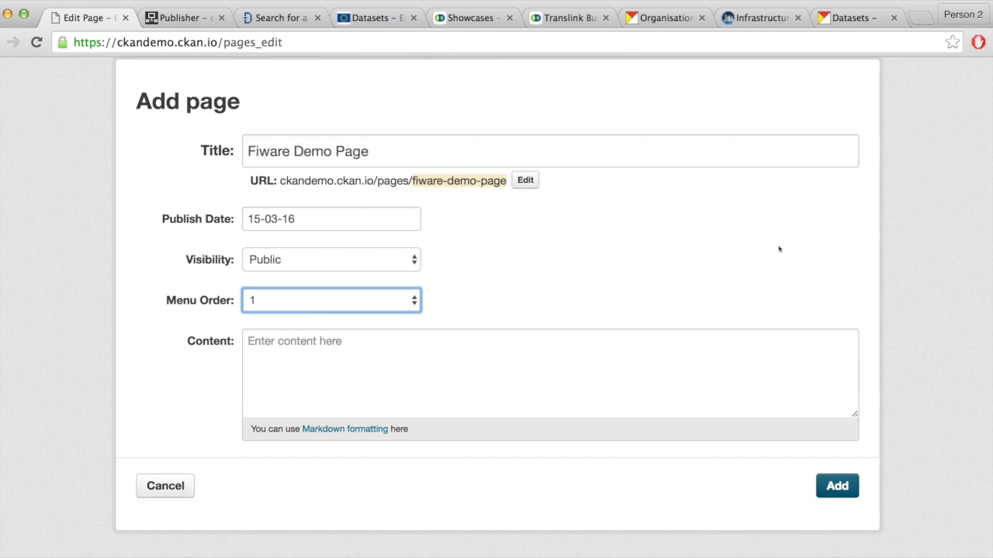
left_click(844, 495)
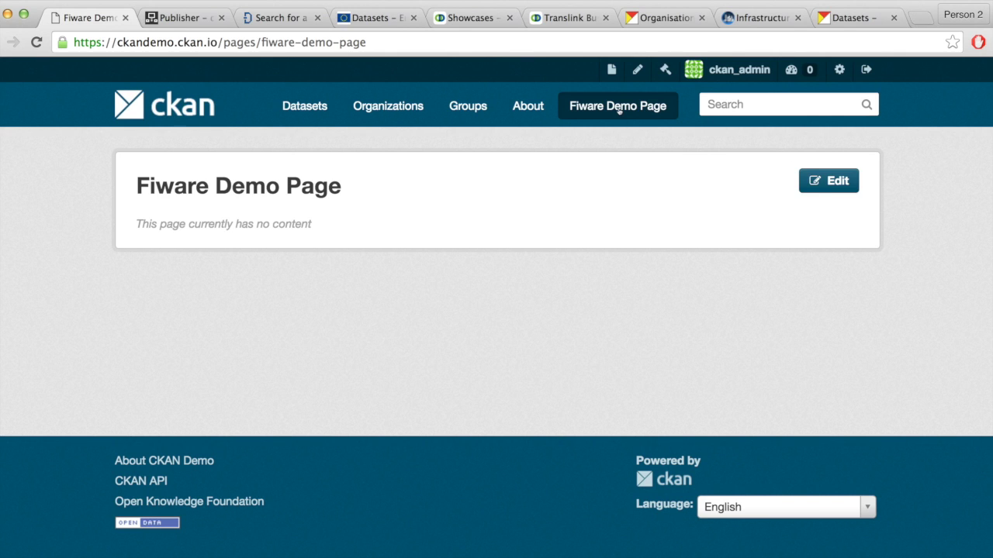
Edit the Fiware Demo Page so its content reads 1234 and 876 on separate lines, and save it
left_click(837, 183)
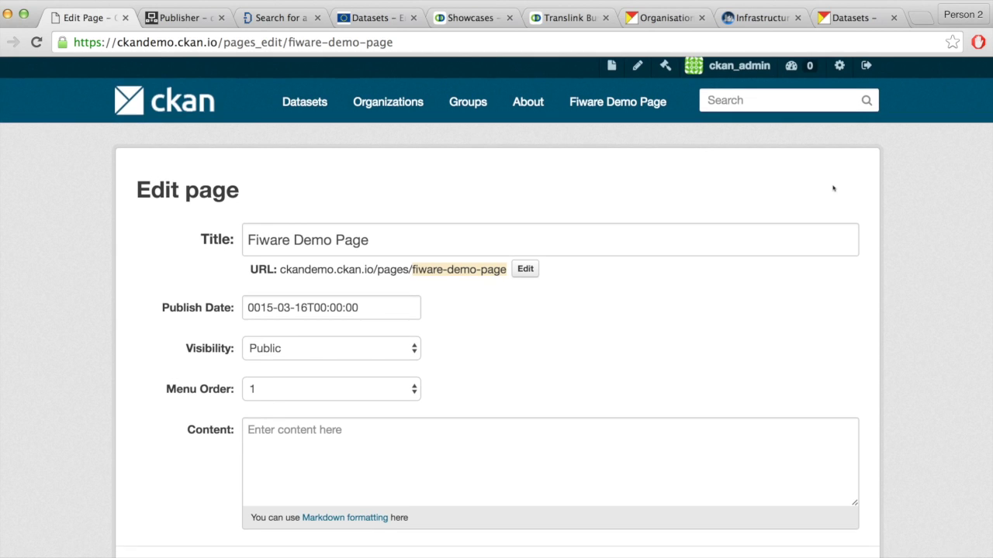
scroll(359, 386, "down", 2)
left_click(358, 385)
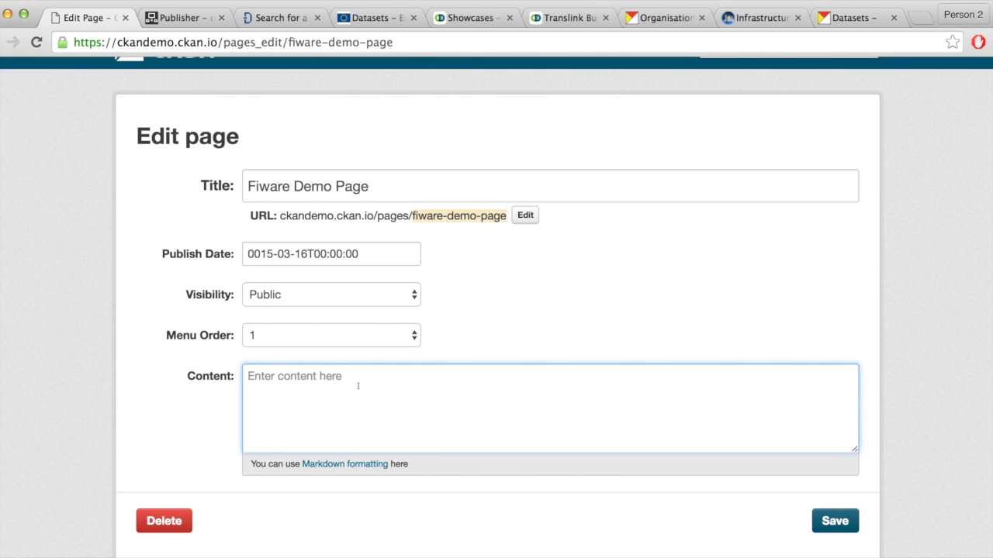
type("1234")
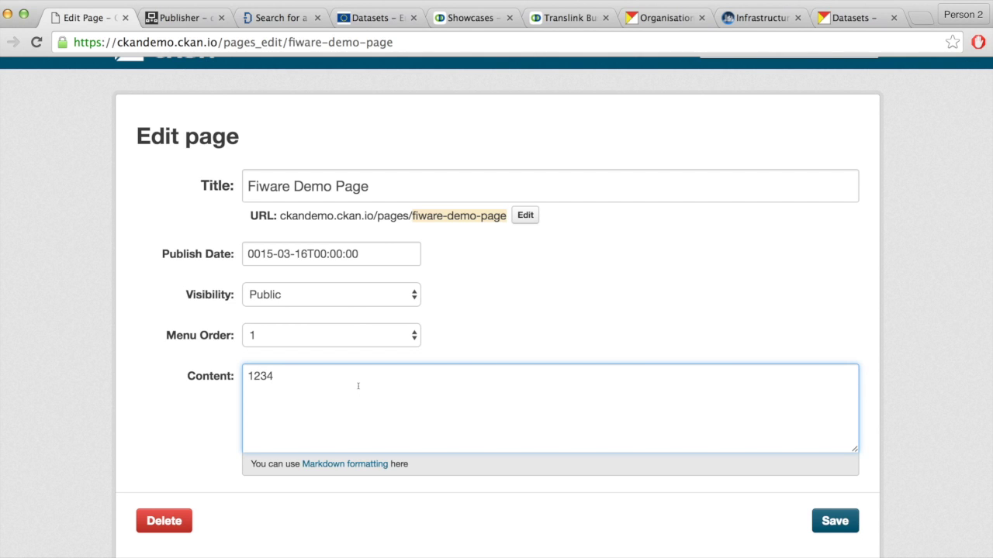
scroll(419, 406, "up", 2)
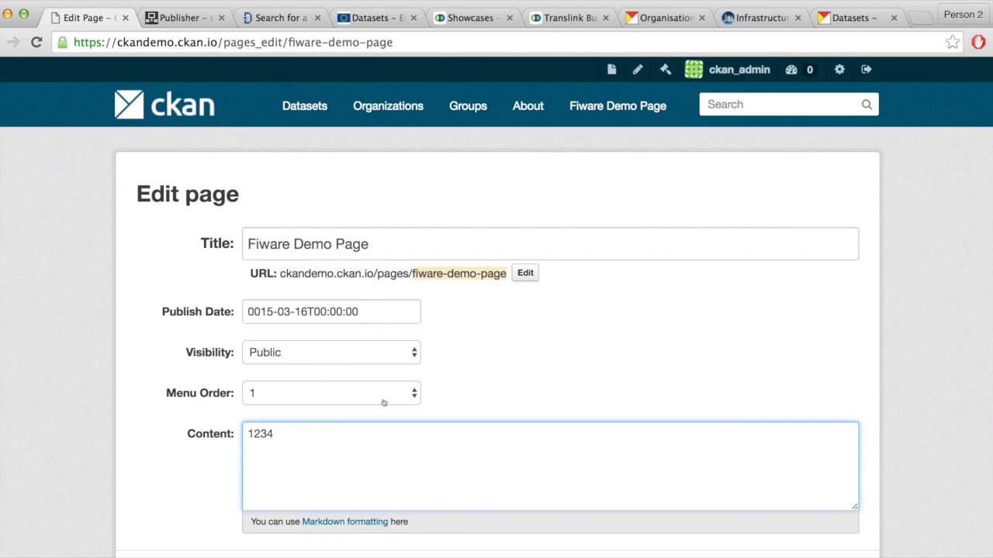
scroll(424, 412, "down", 2)
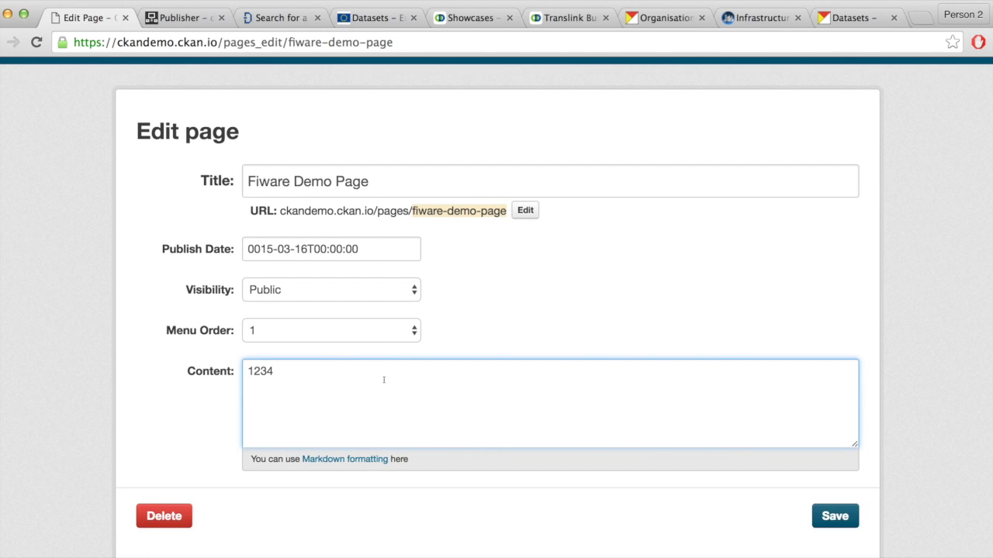
key("Return")
type("876")
left_click(834, 516)
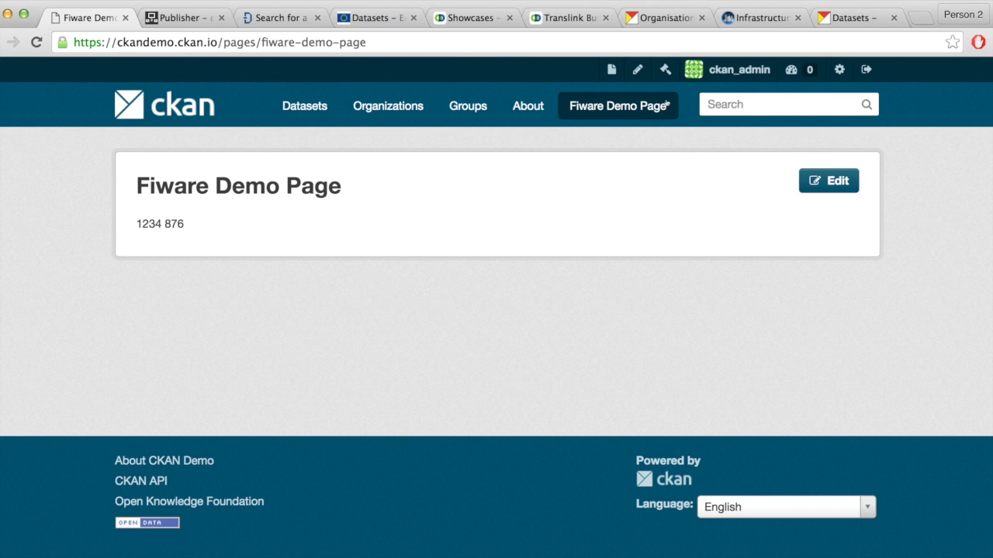
Start another new page from the custom pages overview and title it Another Test Page 123
left_click(615, 68)
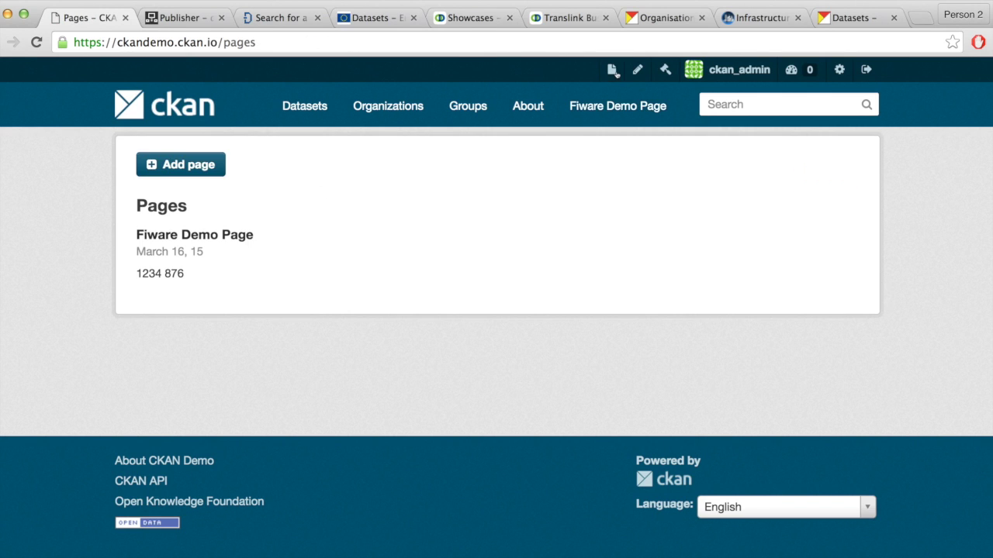
left_click(218, 165)
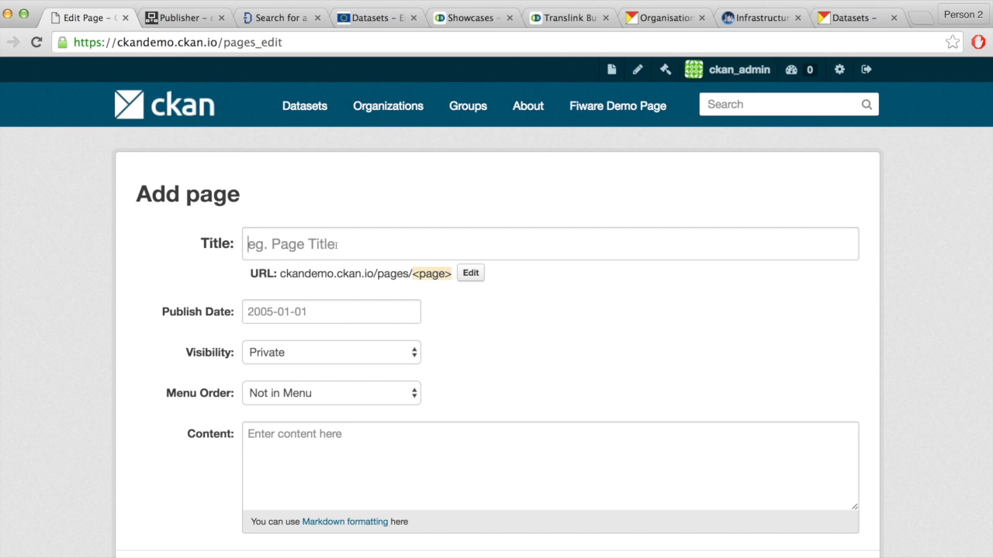
type("Anoth")
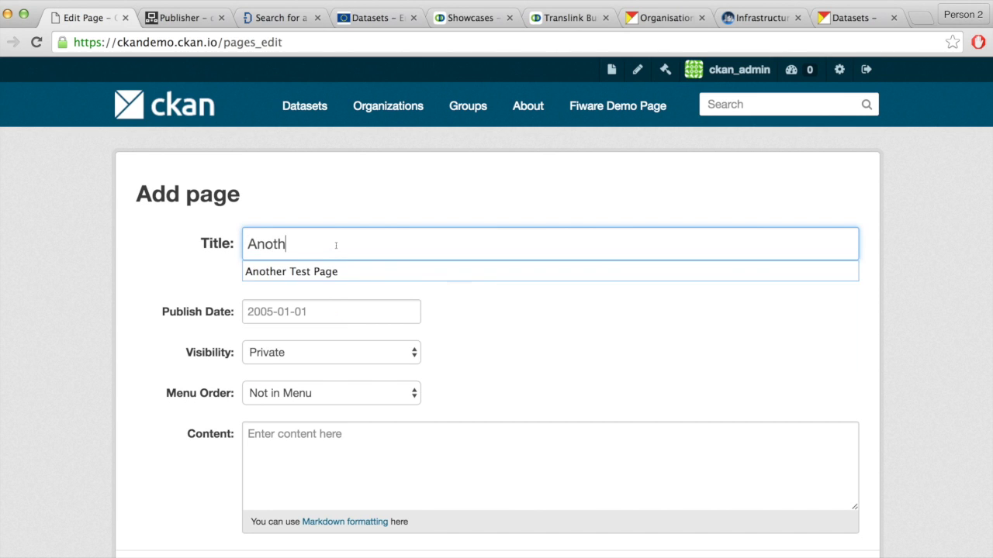
key("Down")
key("Return")
type("1")
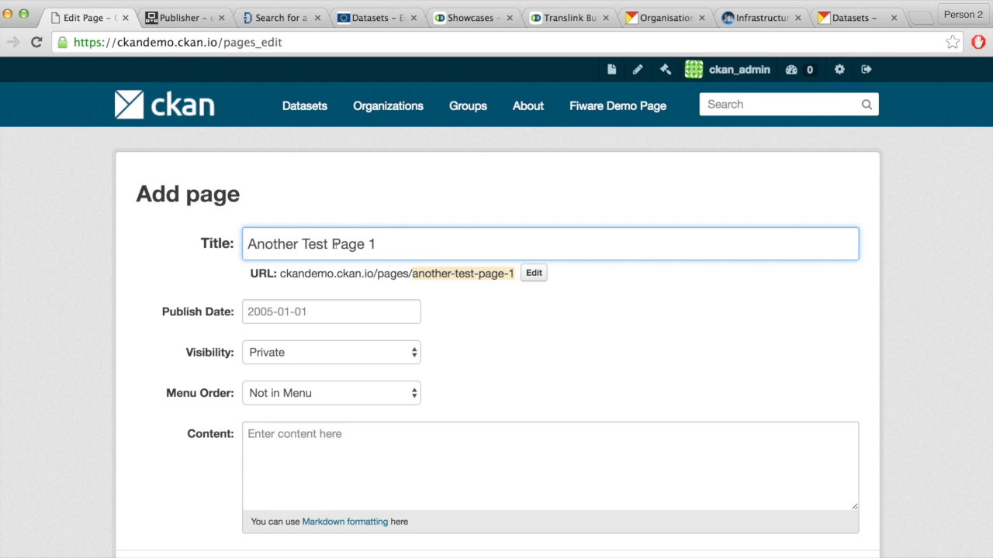
type("23")
Make the new page's visibility Public and set its publish date to 2016-03-15
scroll(411, 272, "down", 2)
left_click(365, 303)
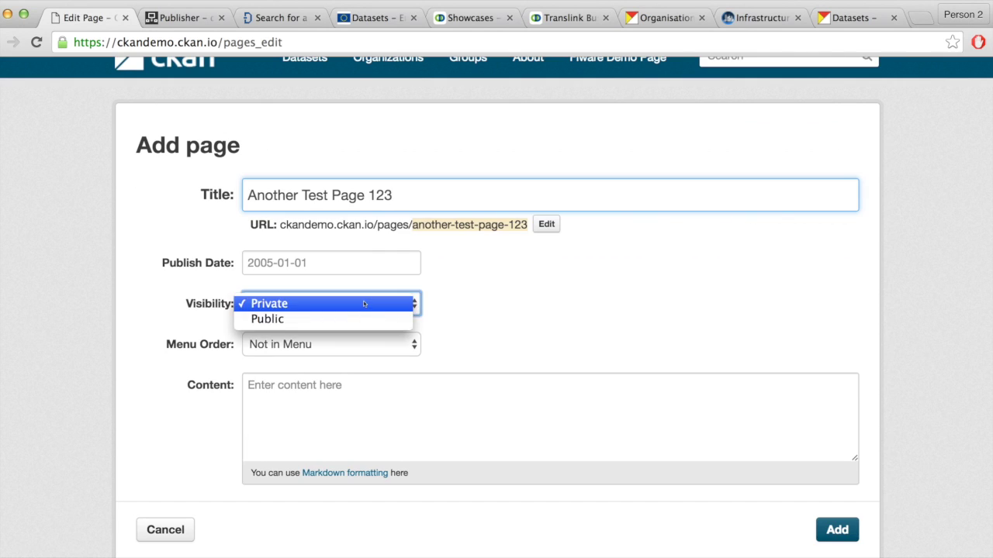
left_click(334, 319)
left_click(341, 268)
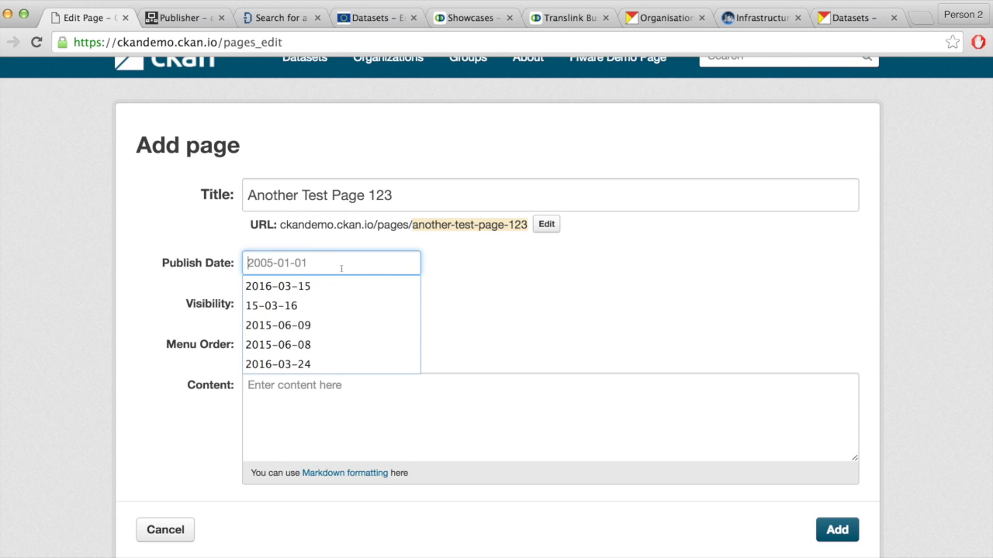
left_click(318, 285)
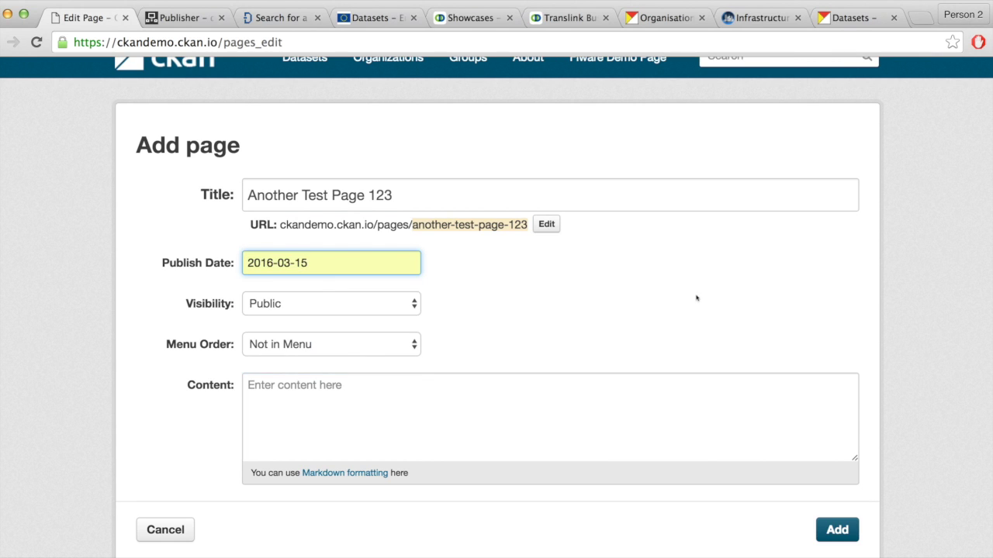
Set the new page's menu order to 2 and add the page to the portal
scroll(543, 271, "down", 2)
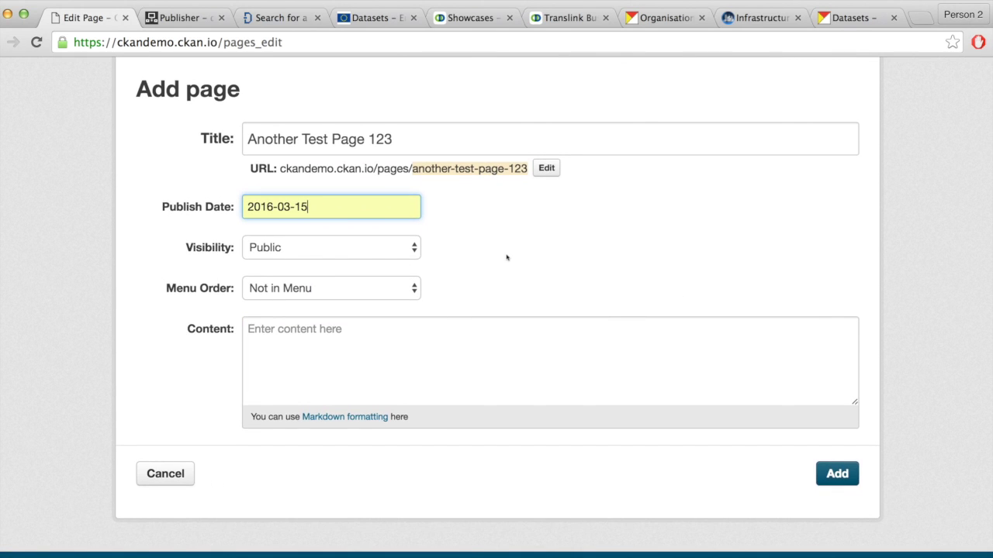
left_click(402, 287)
left_click(361, 319)
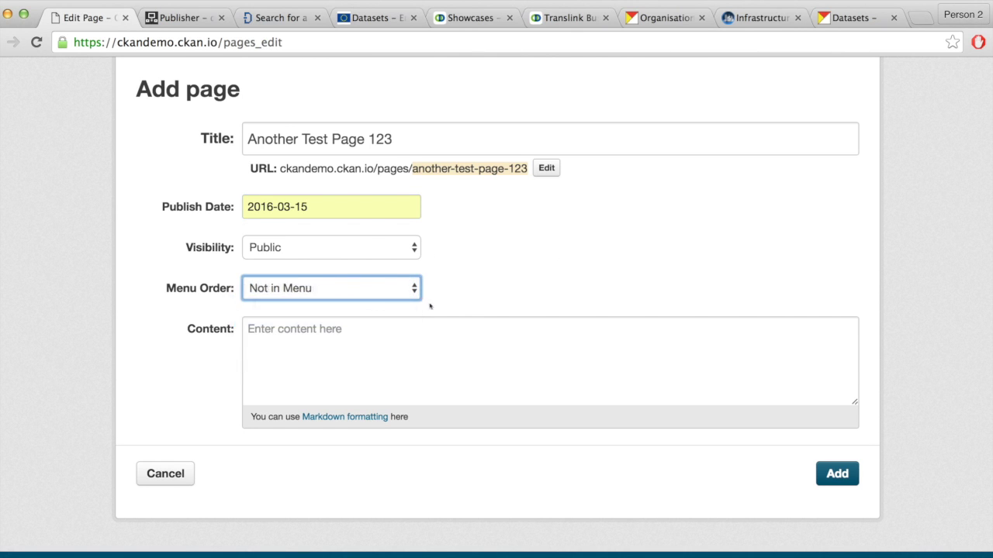
scroll(577, 280, "down", 2)
scroll(802, 303, "up", 4)
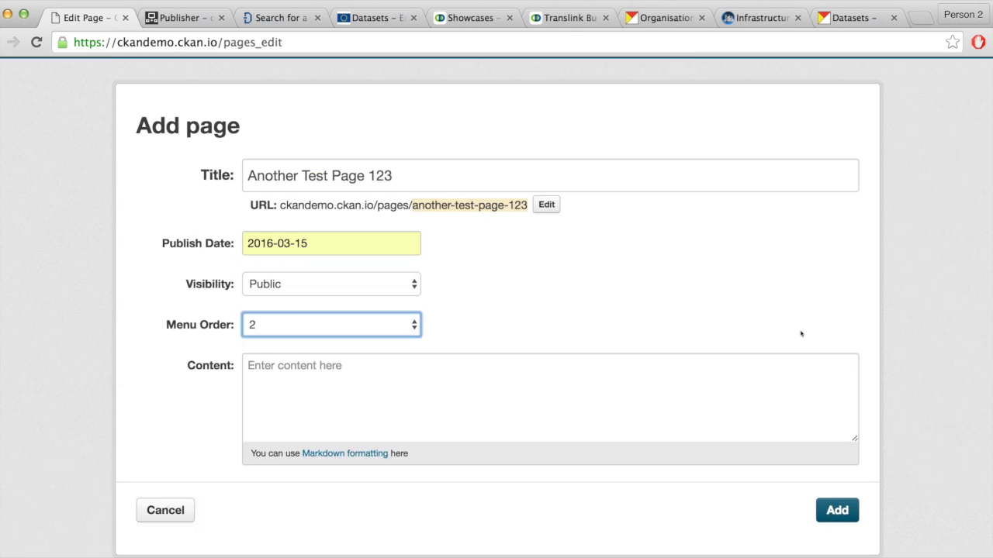
left_click(842, 540)
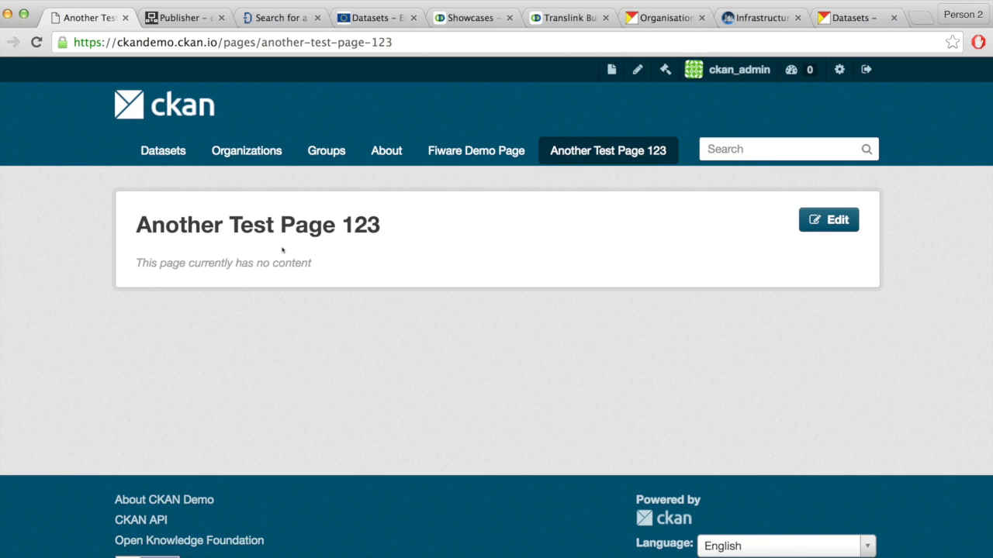
Open the portal's home page and examine its navigation menu and content sections
left_click(183, 113)
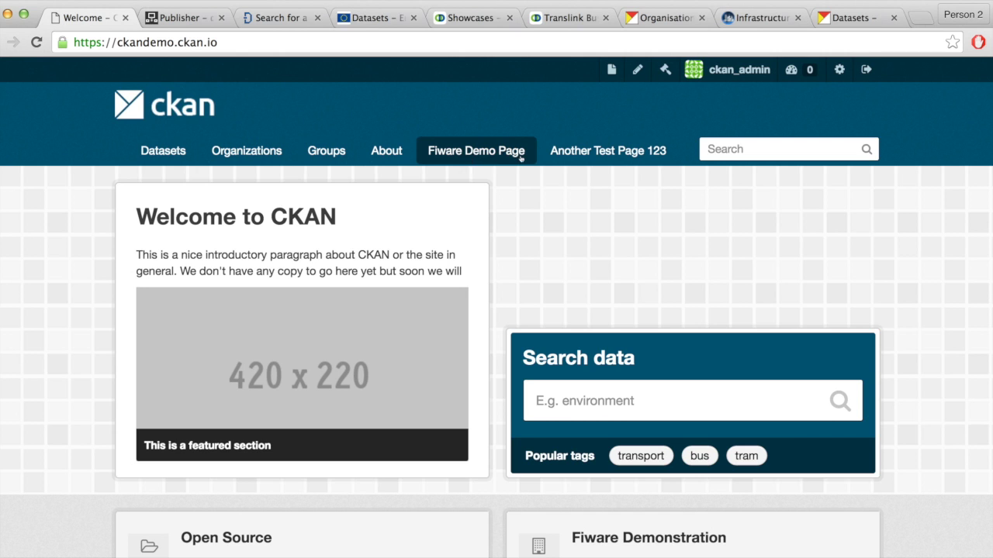
scroll(570, 184, "down", 4)
scroll(621, 155, "up", 2)
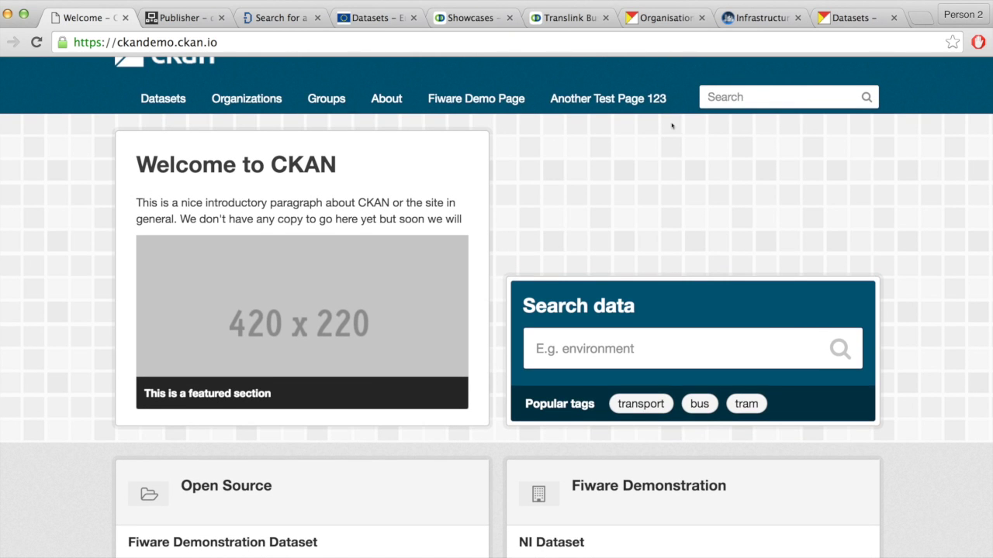
scroll(613, 196, "up", 2)
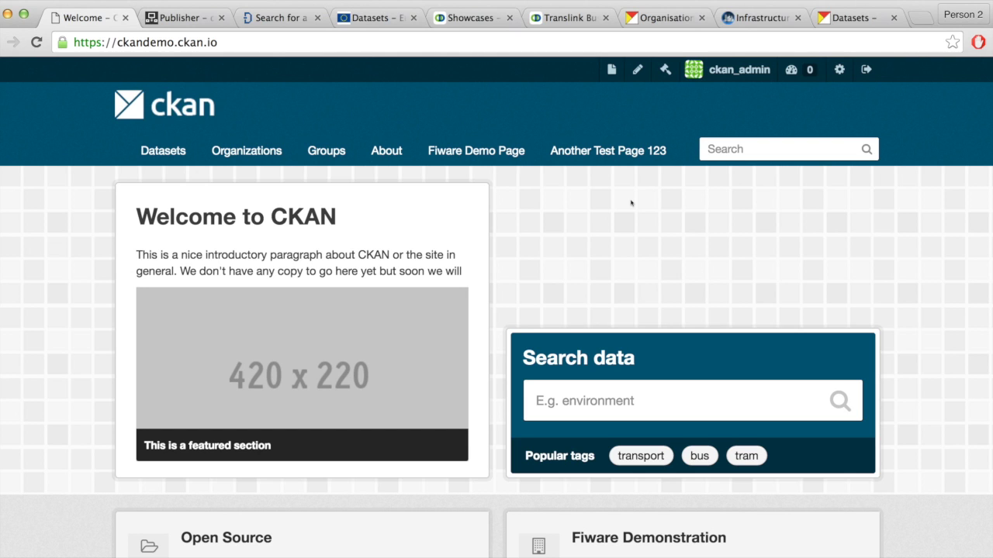
scroll(630, 204, "down", 1)
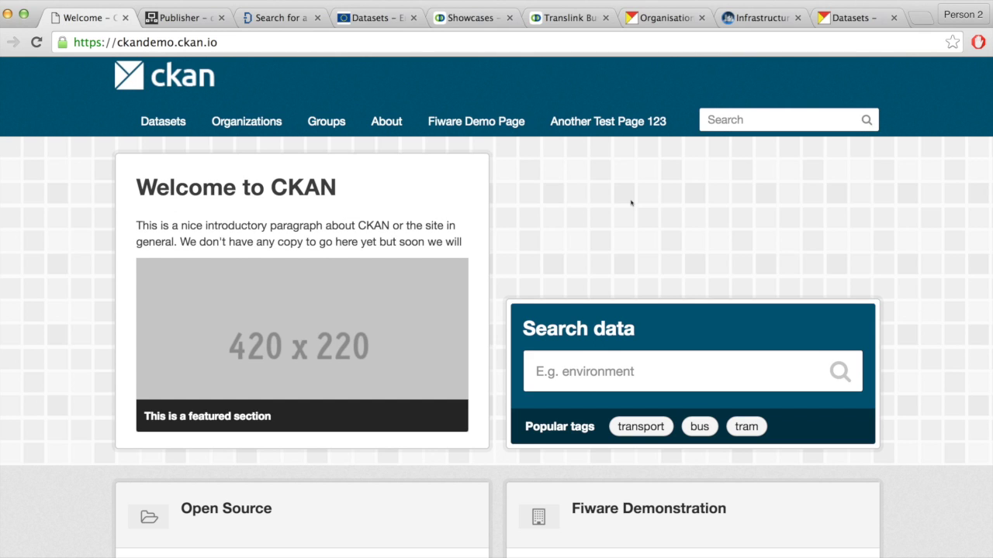
scroll(631, 203, "up", 1)
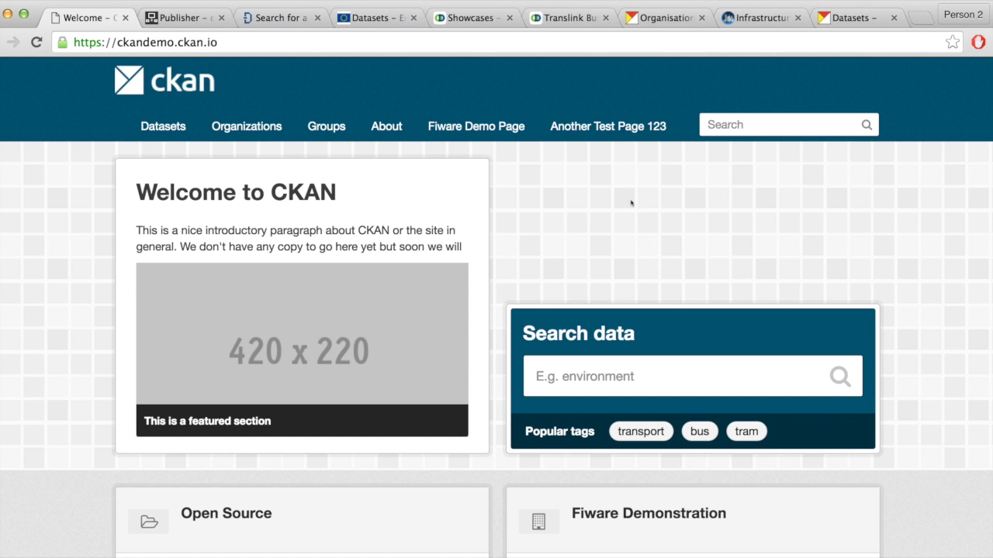
scroll(613, 199, "up", 1)
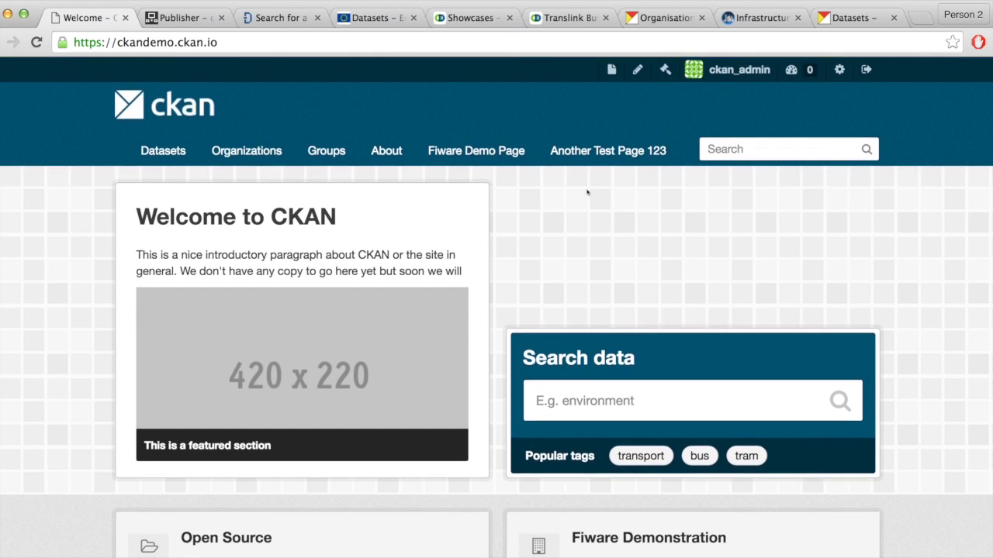
Go to the portal's /harvest address and open the Harvester Demonstration1 harvest source
left_click(220, 42)
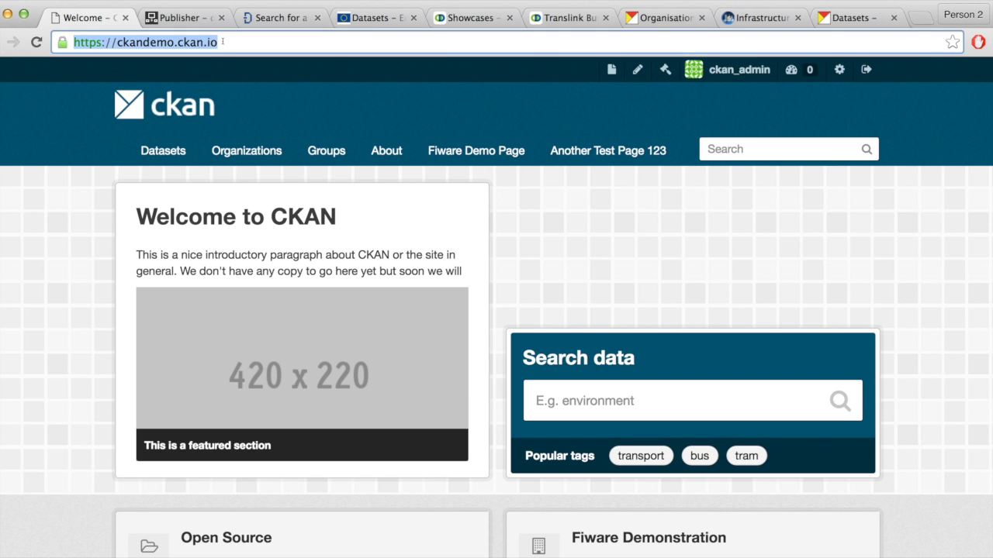
left_click(222, 42)
type("/har")
key("Down")
key("Up")
key("Return")
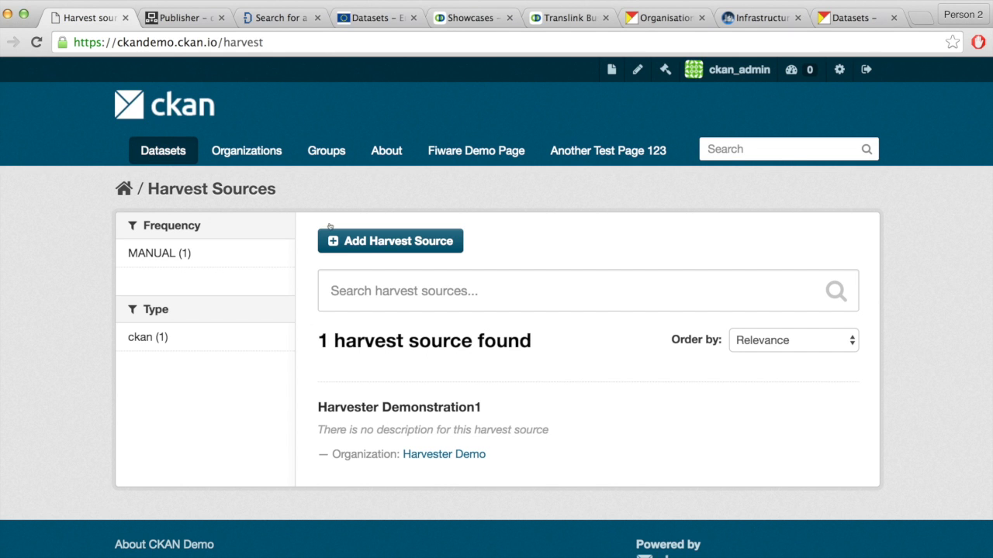
left_click(394, 409)
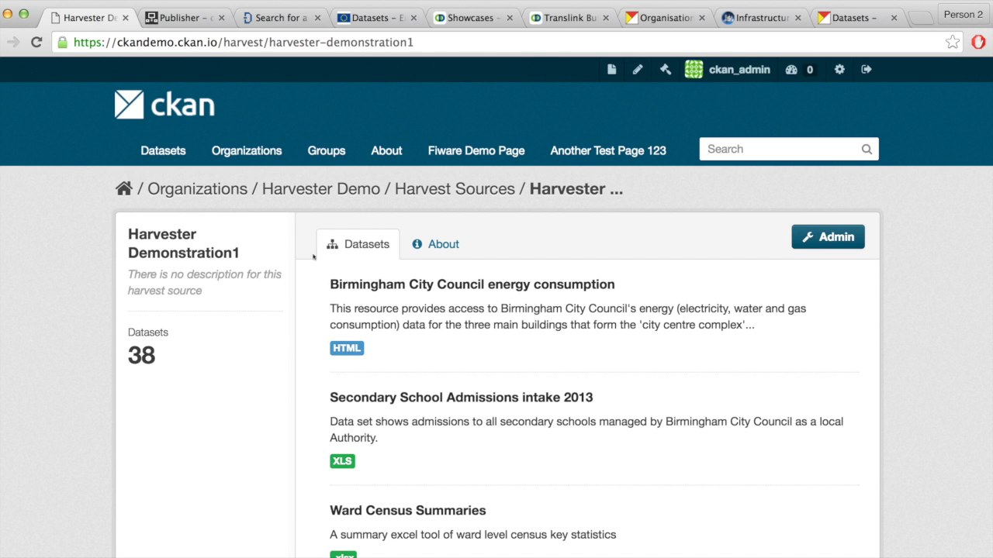
Open the Harvester Demo organization, and switch to the Birmingham Data Factory's dataset list for comparison
left_click(284, 154)
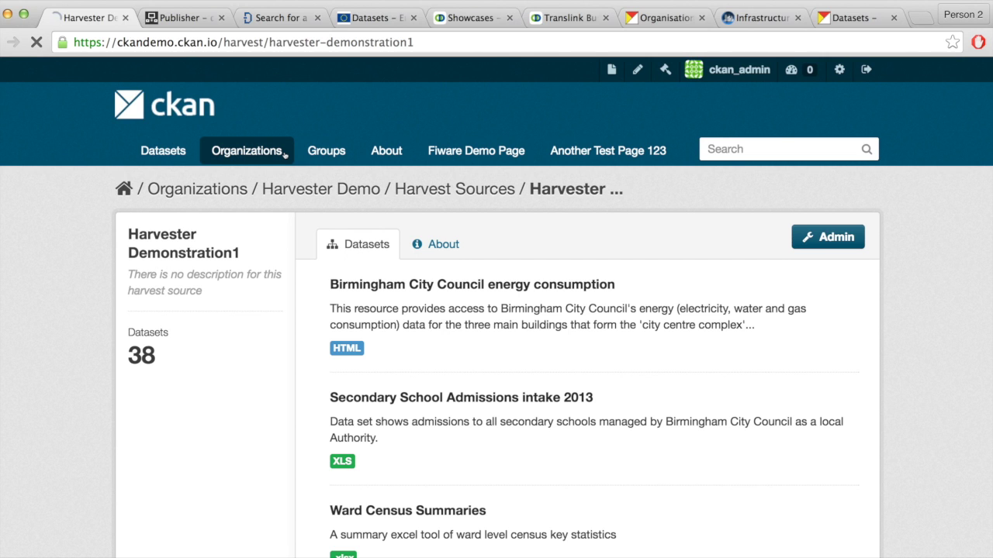
scroll(481, 250, "down", 2)
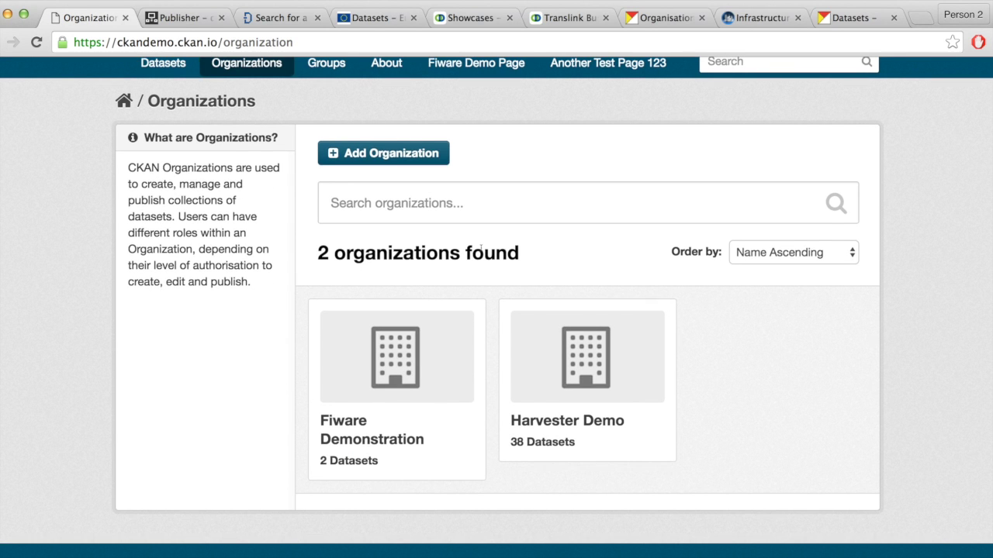
left_click(609, 340)
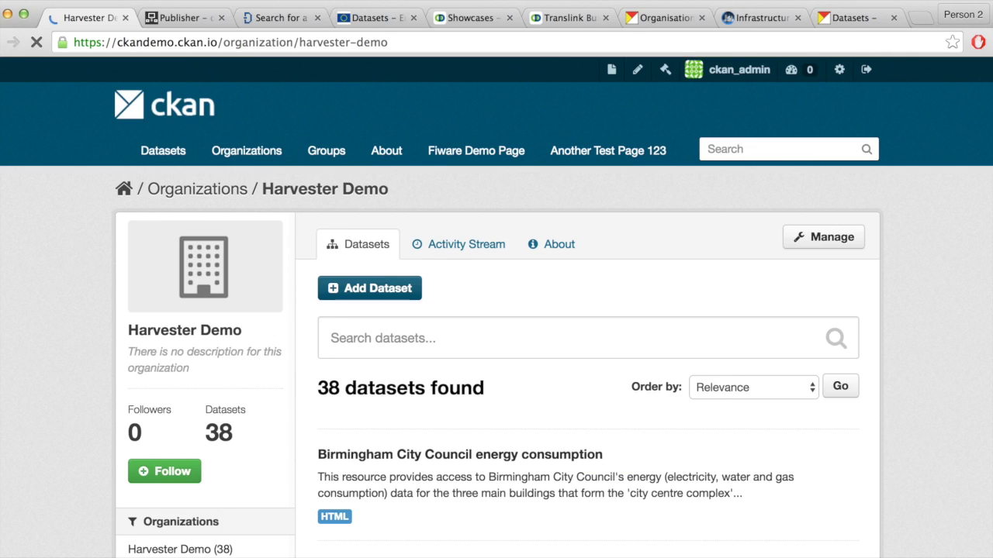
left_click(853, 19)
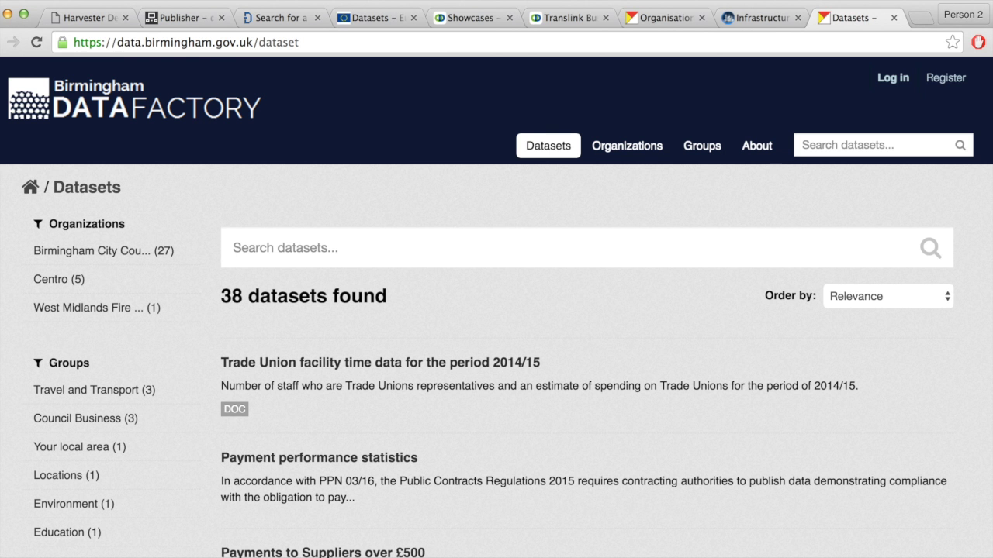
Return to the Harvester Demo organization and look through its harvested datasets and filter categories
left_click(74, 21)
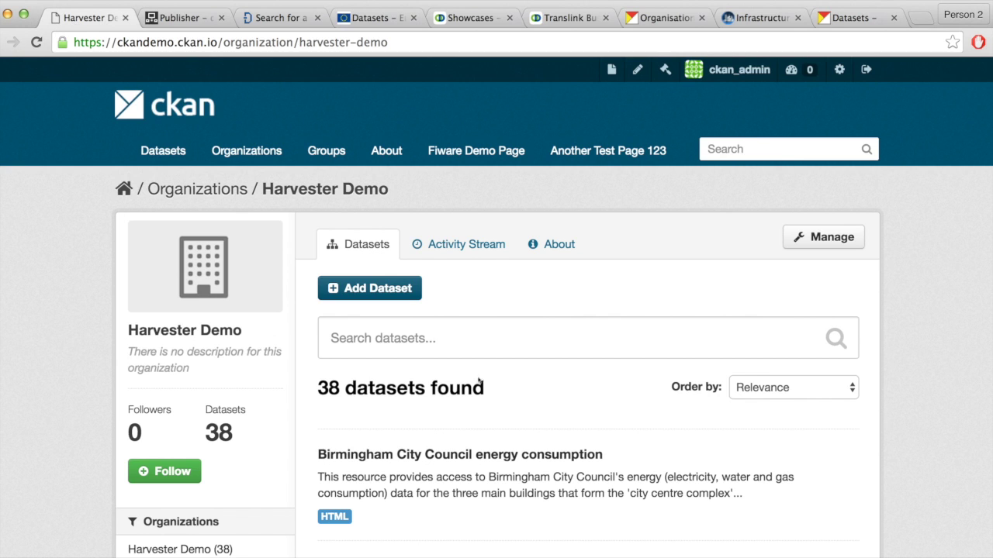
scroll(501, 390, "down", 5)
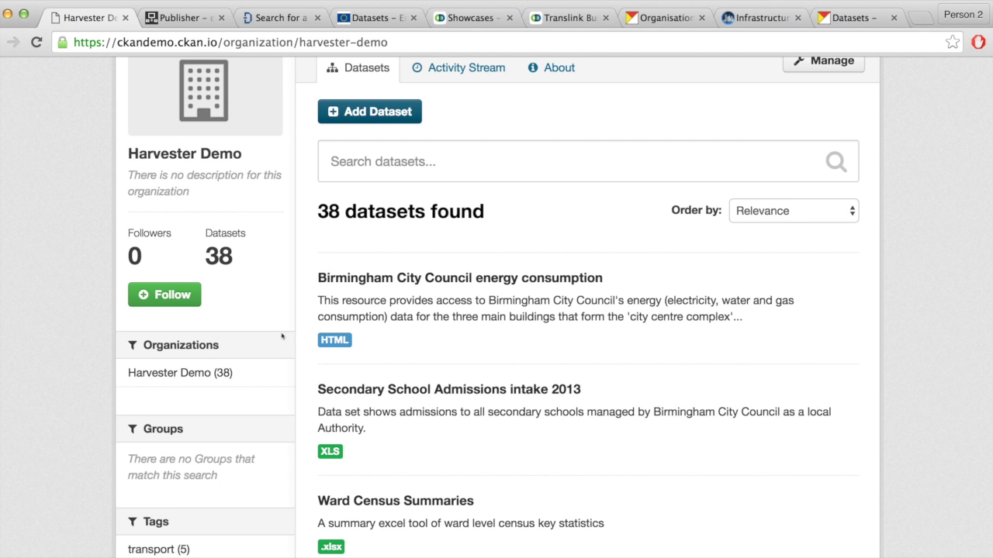
scroll(282, 336, "up", 1)
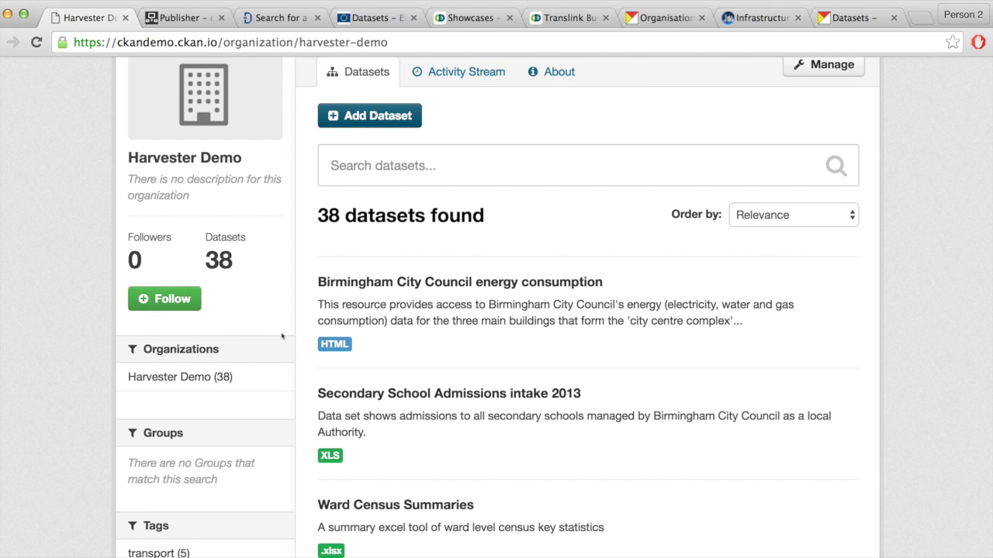
scroll(368, 346, "down", 2)
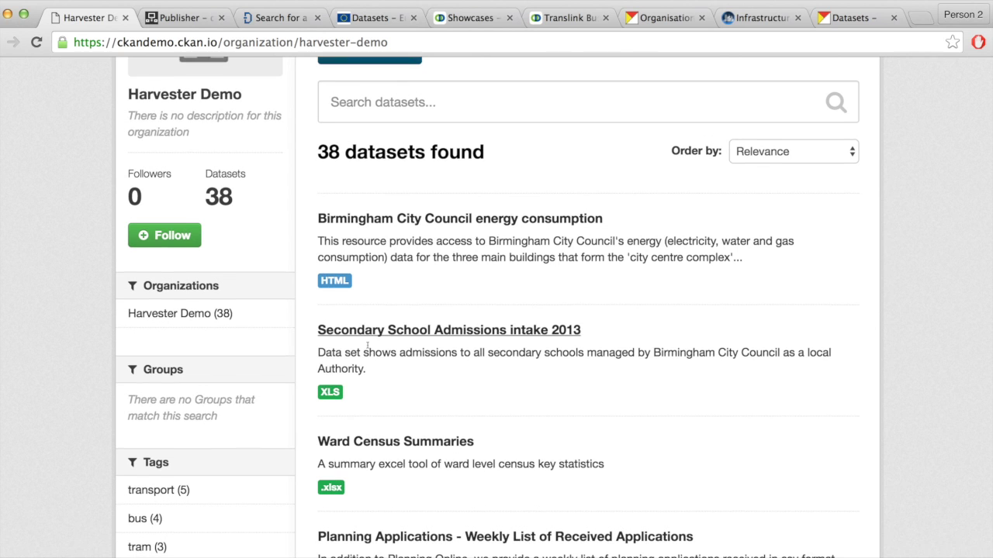
scroll(368, 349, "down", 3)
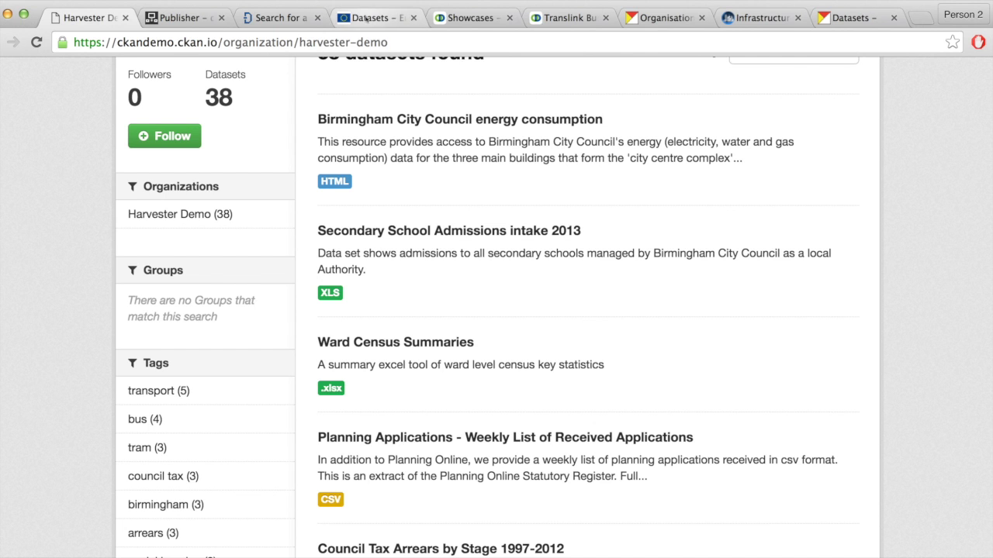
Switch to the European Data Portal's dataset list and examine the source catalogs it harvests from
left_click(366, 19)
scroll(372, 122, "down", 5)
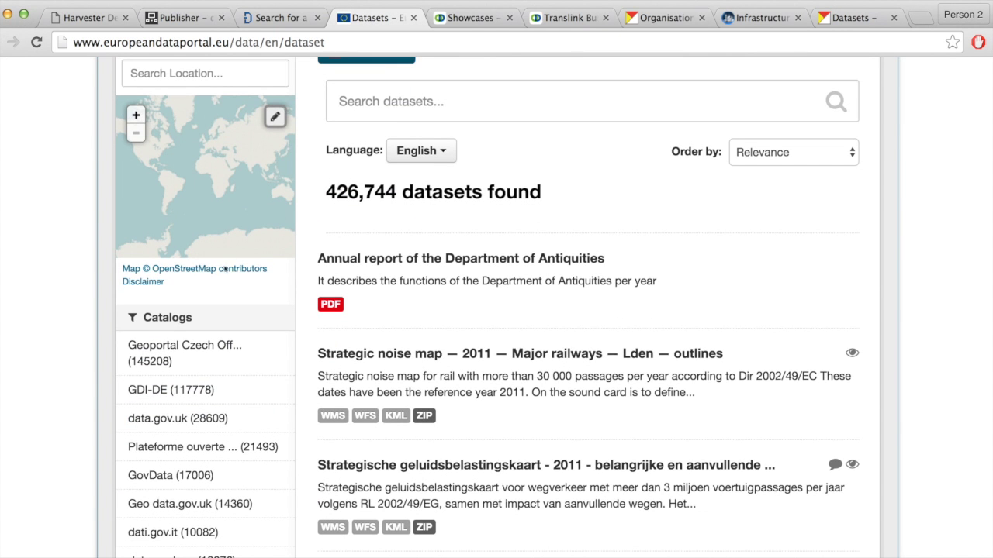
scroll(194, 303, "down", 2)
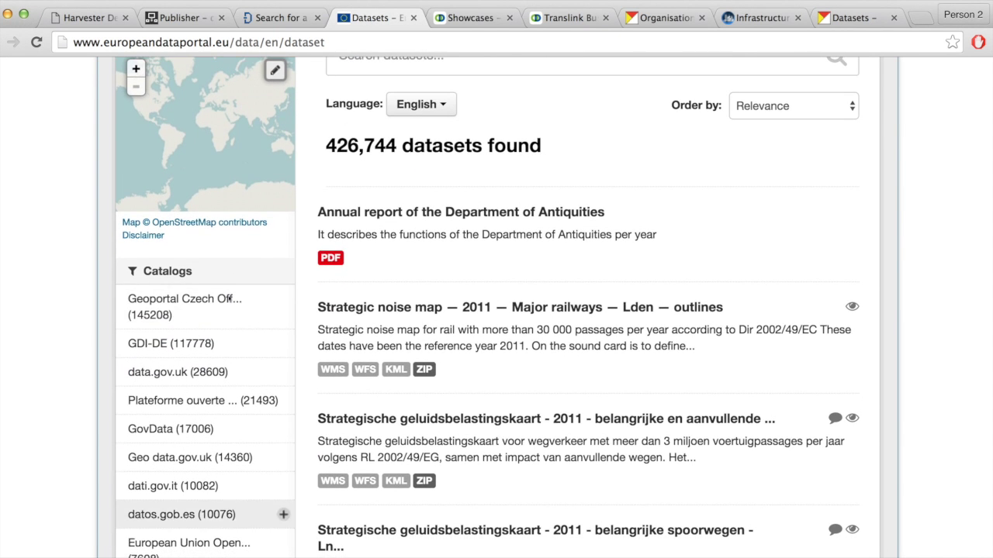
scroll(230, 277, "down", 1)
scroll(284, 256, "down", 4)
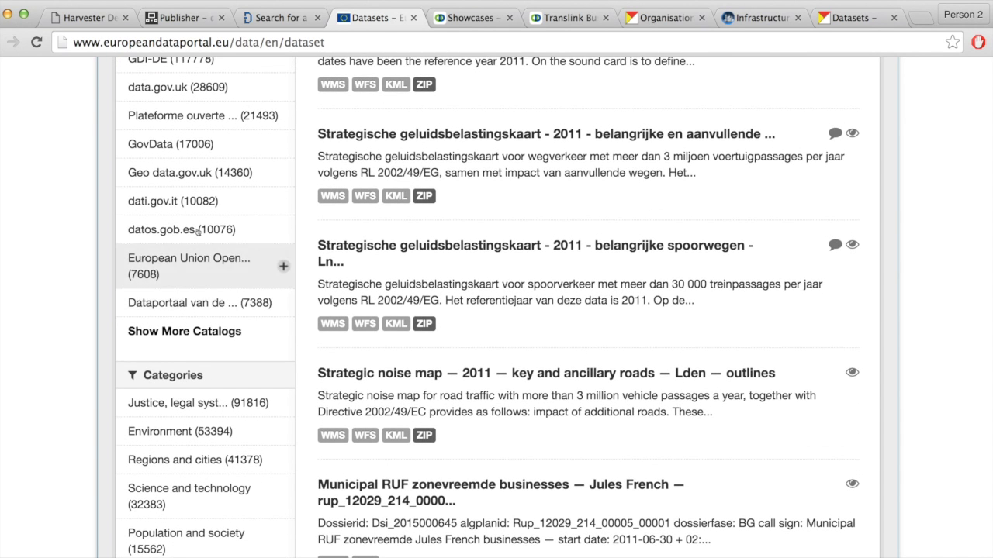
scroll(190, 264, "up", 1)
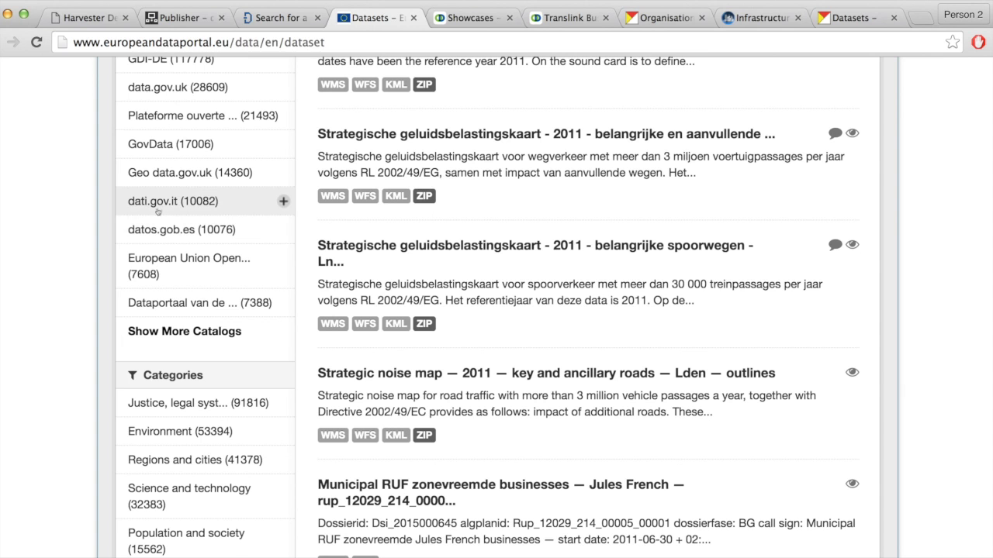
scroll(192, 201, "up", 2)
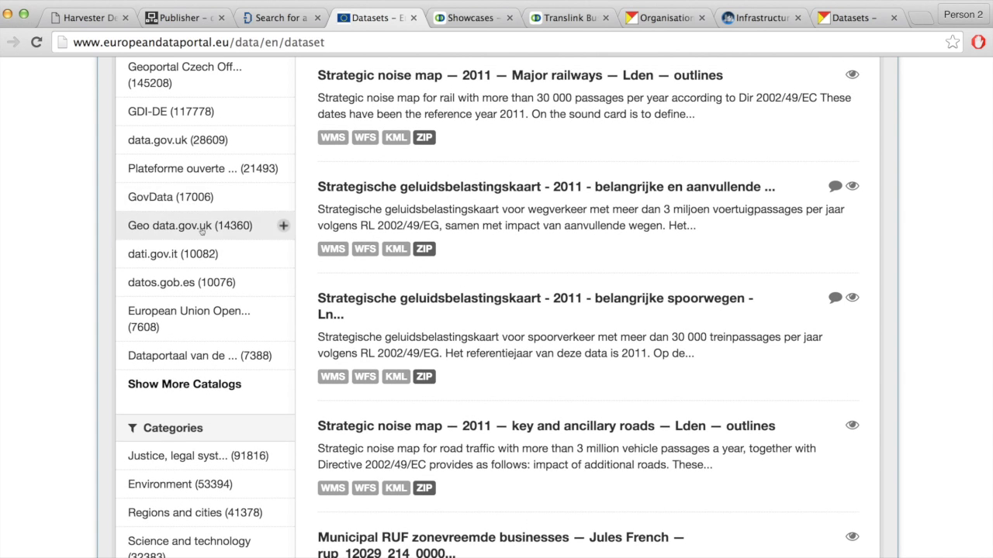
Go back to the Harvester Demo organization and examine the tags, formats and licenses of its harvested datasets
left_click(91, 17)
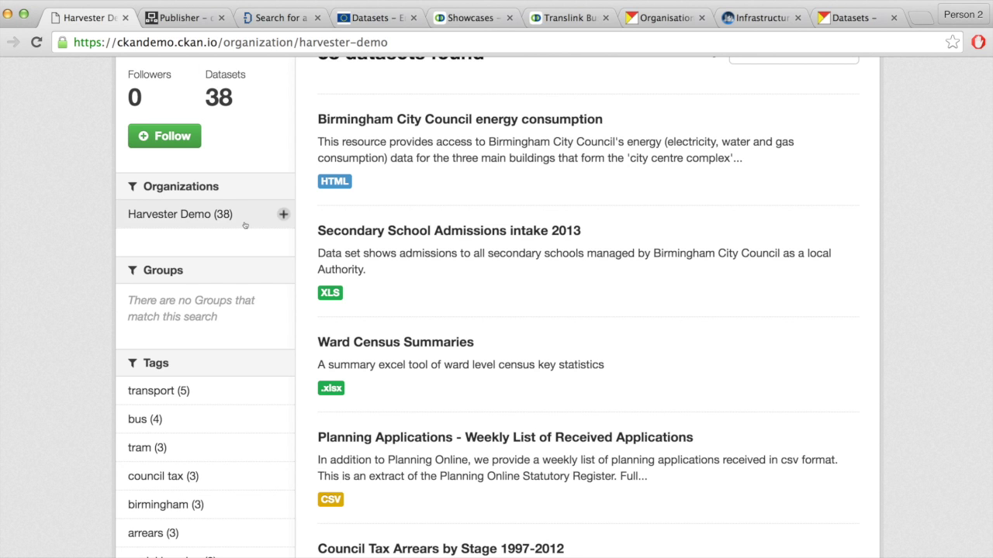
scroll(246, 224, "down", 5)
scroll(244, 224, "up", 8)
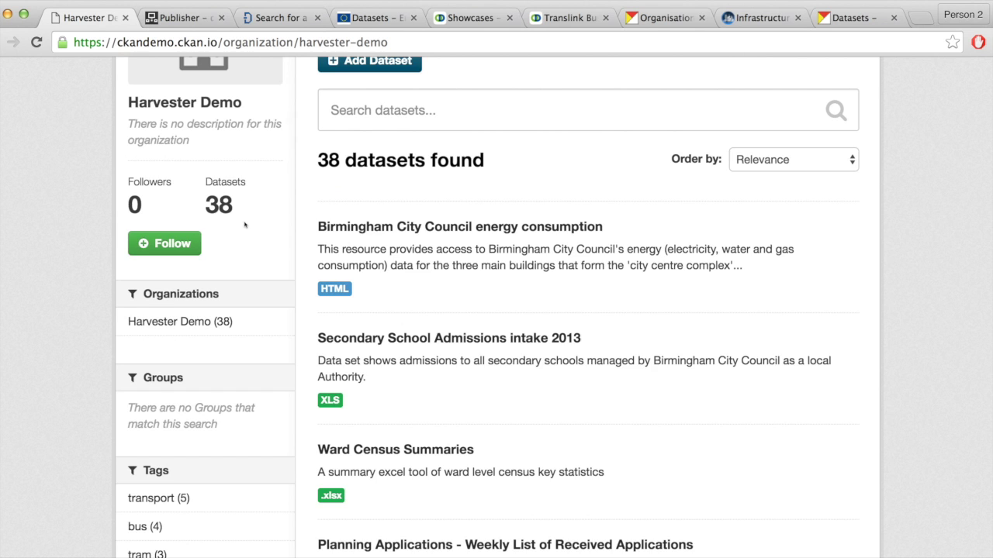
scroll(245, 224, "down", 10)
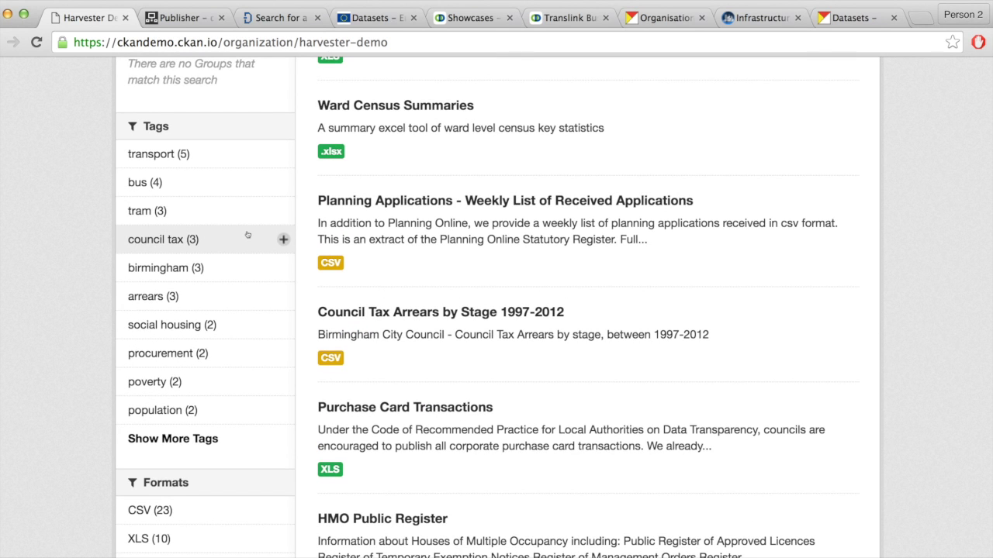
scroll(247, 235, "up", 1)
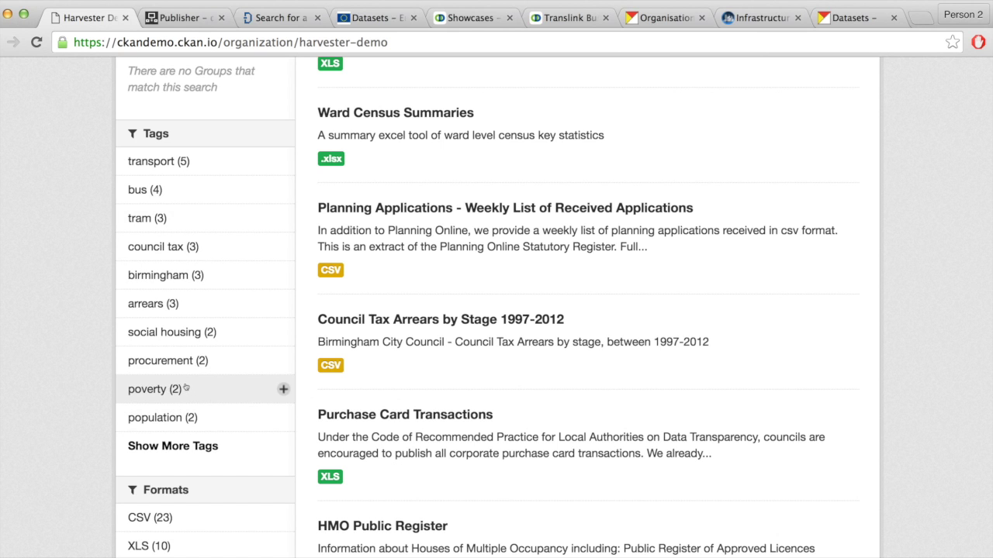
scroll(210, 329, "down", 5)
scroll(211, 323, "down", 6)
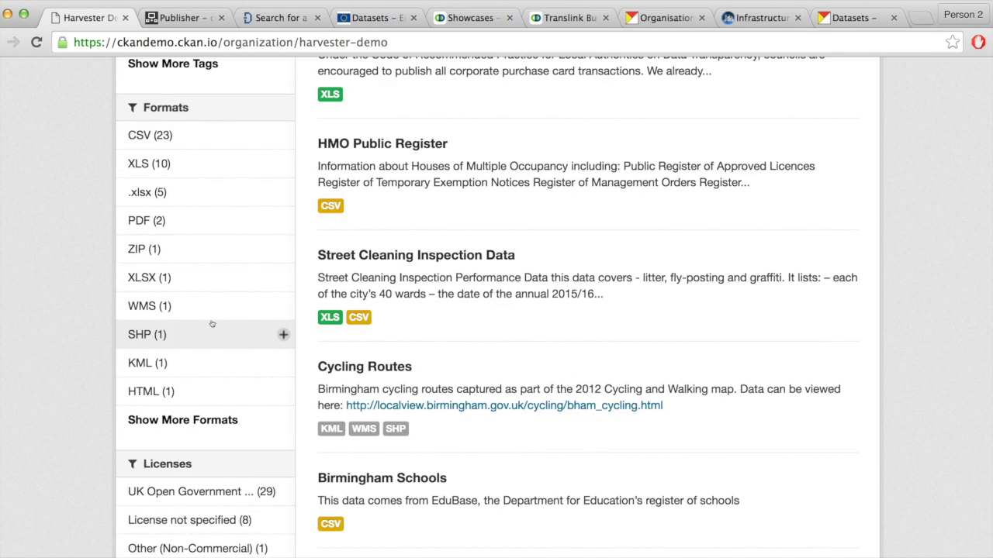
scroll(211, 324, "down", 2)
scroll(213, 342, "up", 13)
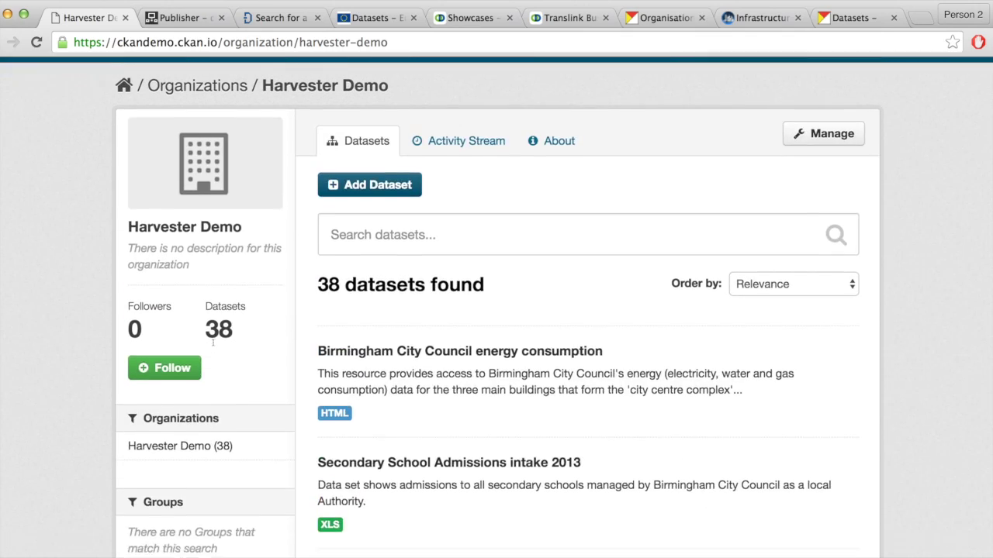
scroll(212, 341, "down", 20)
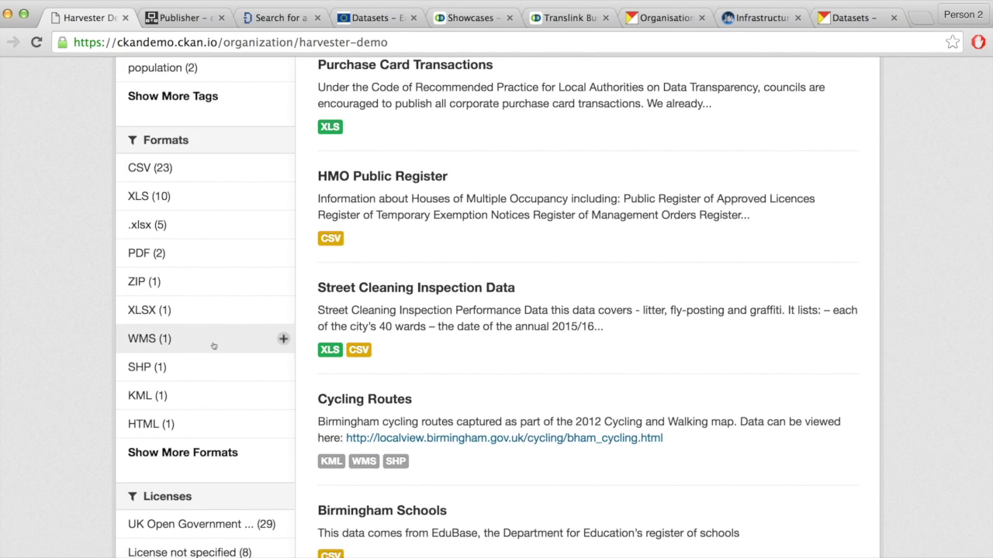
scroll(213, 346, "down", 3)
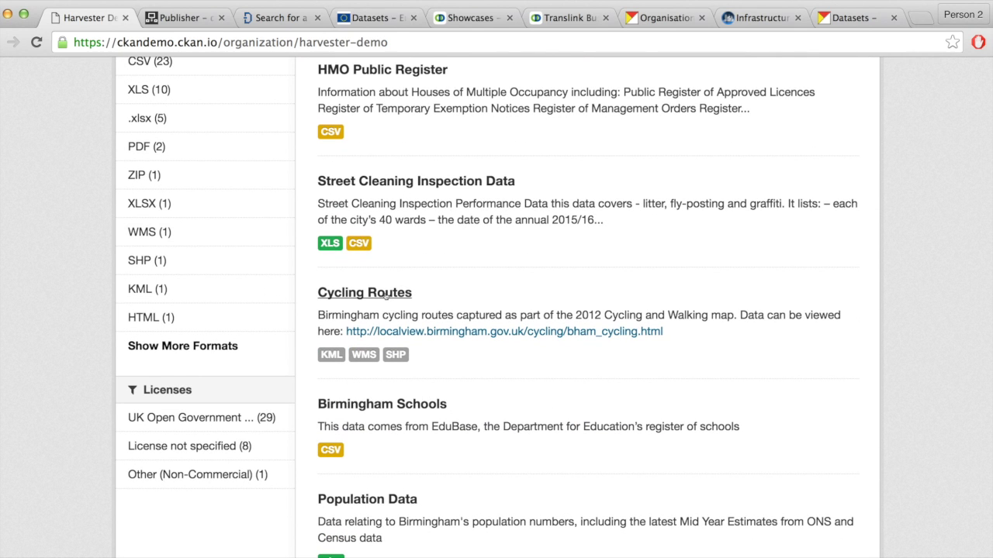
Open the Street Cleaning Inspection Data dataset and review its description, resources, license and additional info
scroll(386, 295, "up", 1)
left_click(416, 203)
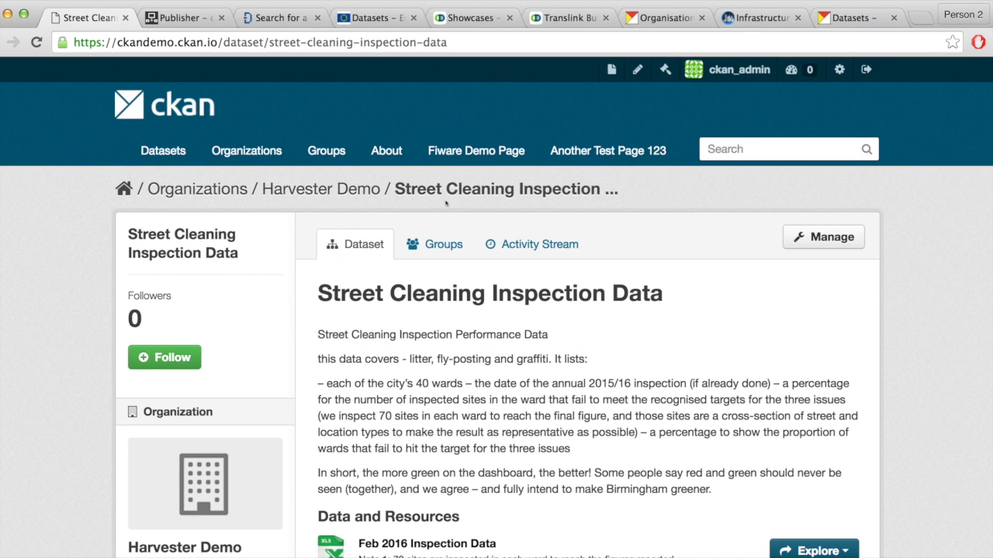
scroll(384, 228, "down", 4)
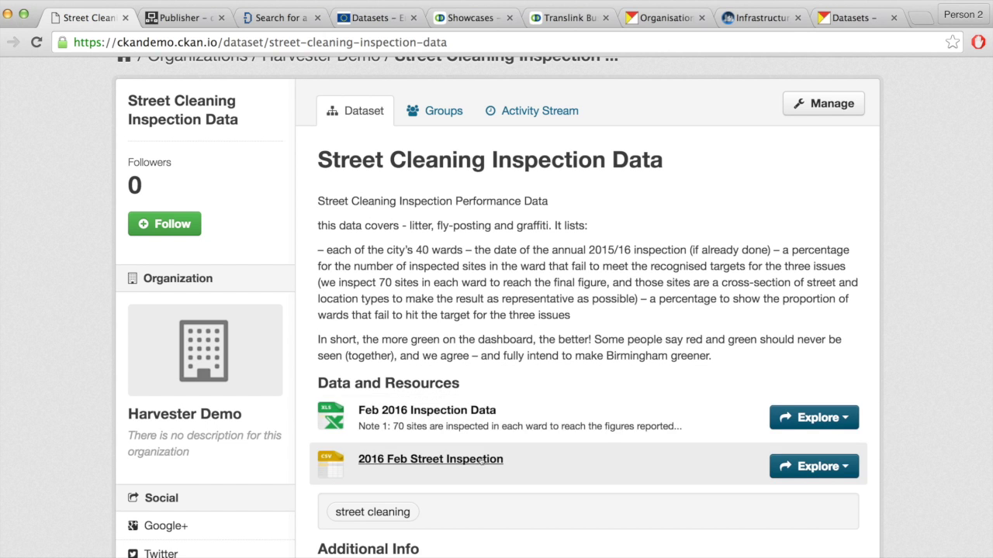
scroll(489, 233, "up", 1)
scroll(439, 139, "down", 5)
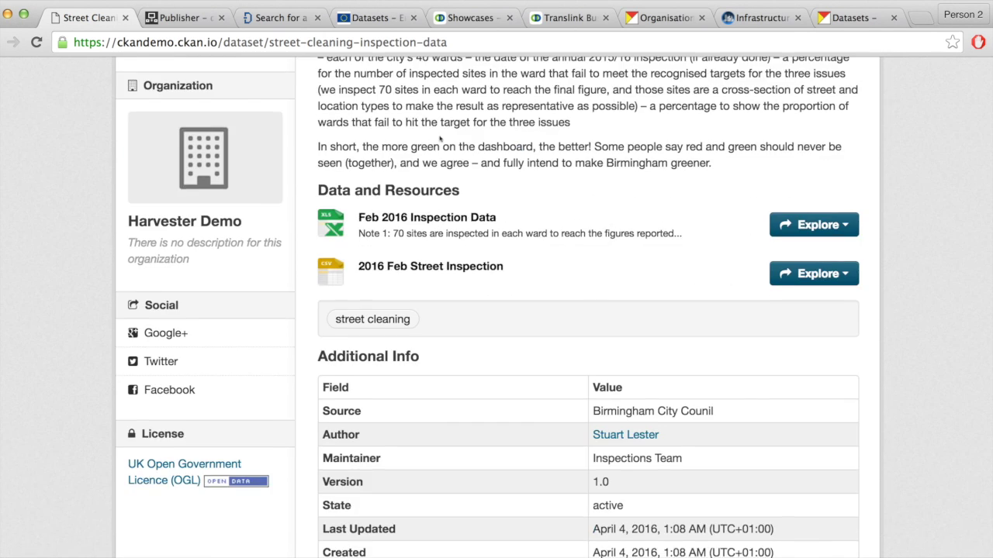
scroll(440, 138, "down", 3)
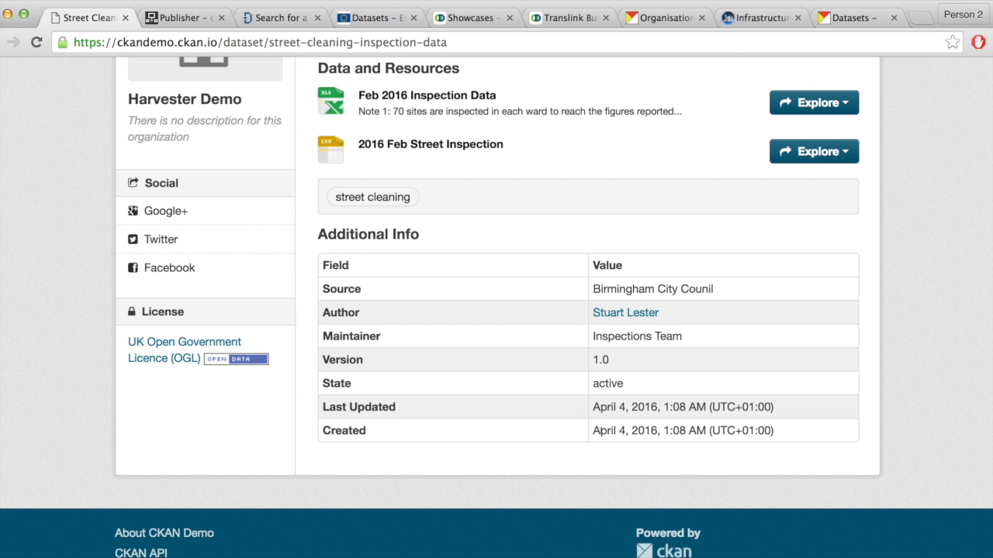
scroll(616, 393, "up", 5)
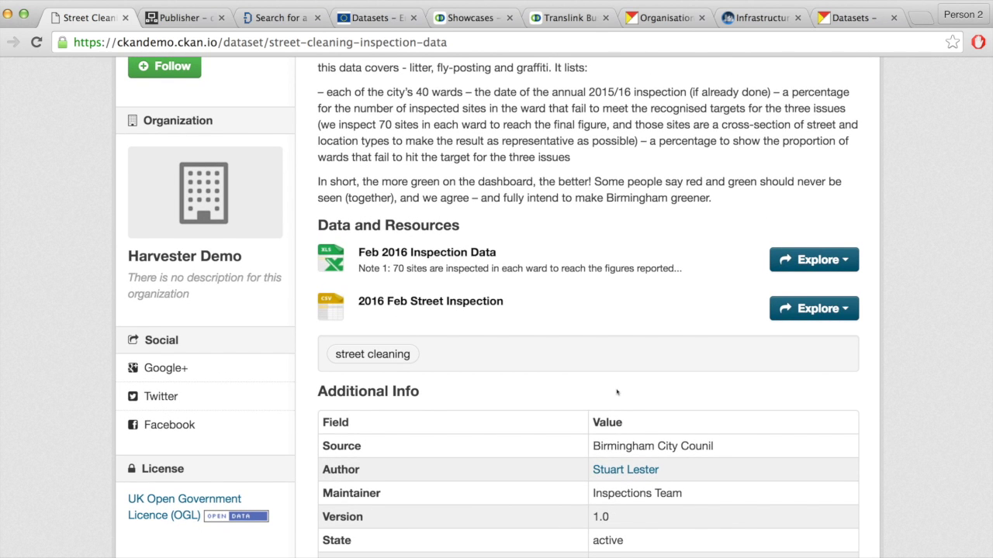
scroll(616, 393, "up", 2)
scroll(617, 393, "down", 2)
scroll(580, 425, "down", 1)
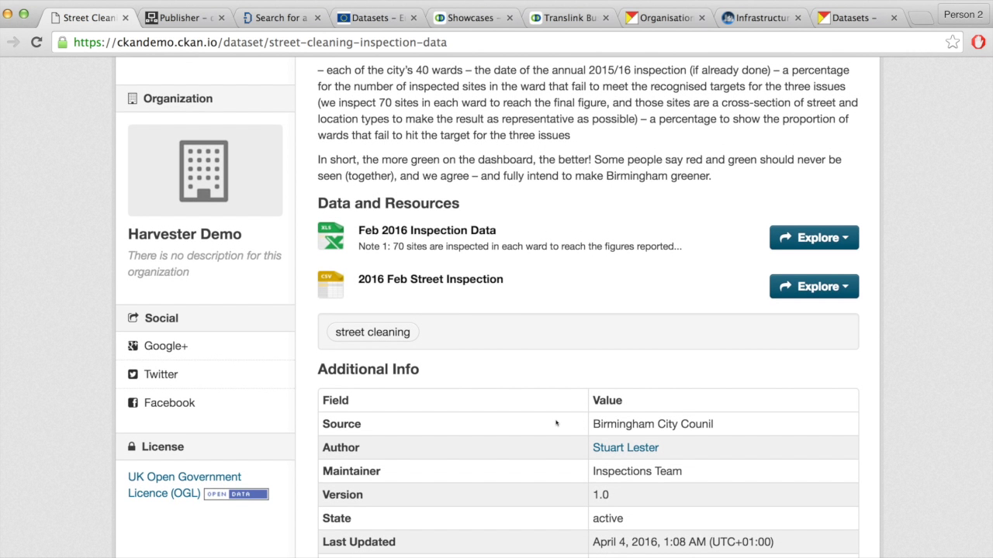
scroll(555, 423, "up", 4)
scroll(556, 423, "up", 2)
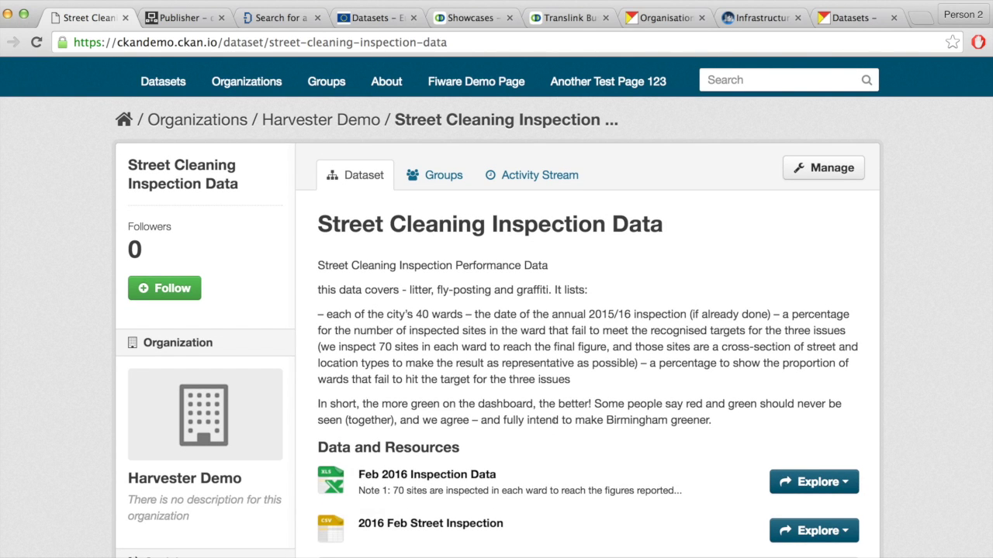
scroll(31, 62, "up", 2)
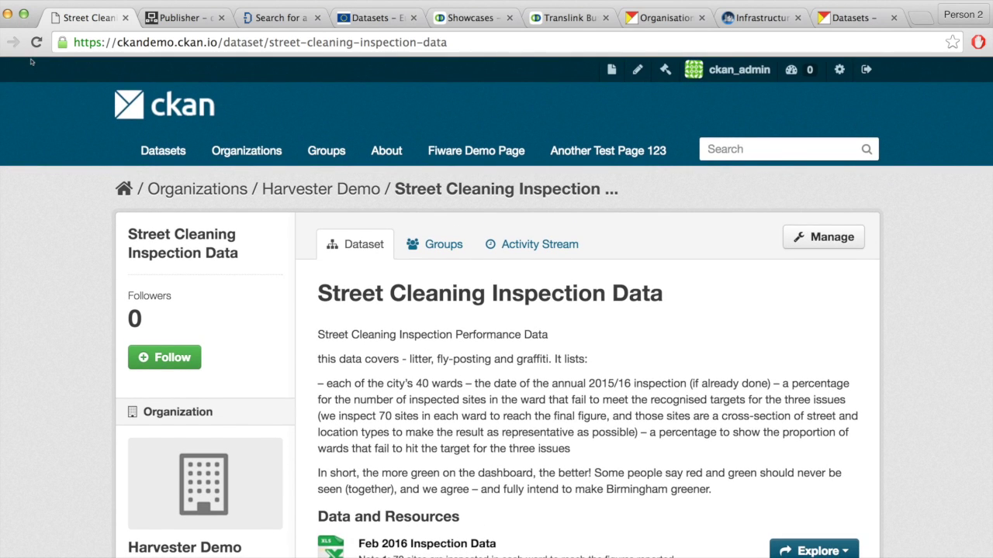
Return from the dataset to the Harvester Demo organization's overview and dataset list
left_click(13, 42)
scroll(401, 247, "up", 15)
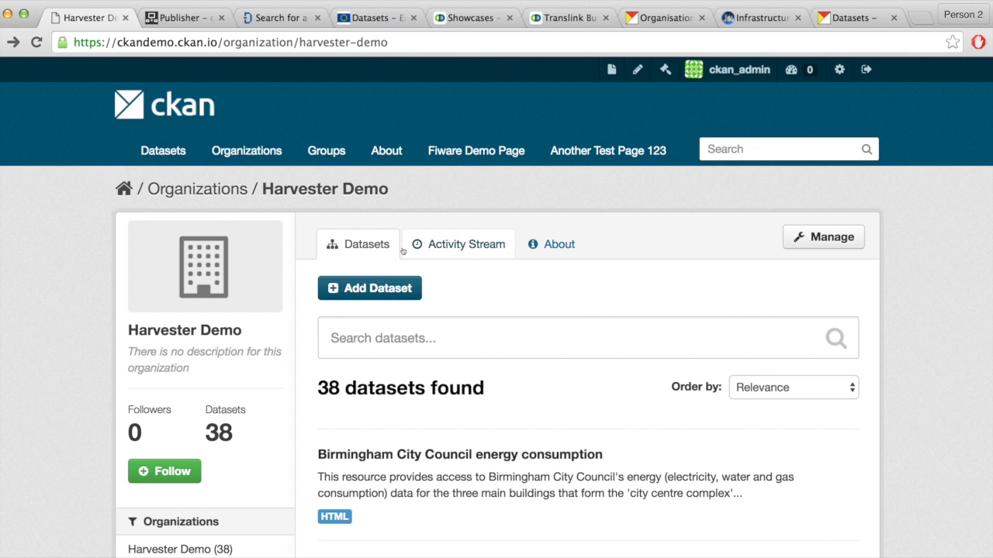
scroll(549, 273, "down", 1)
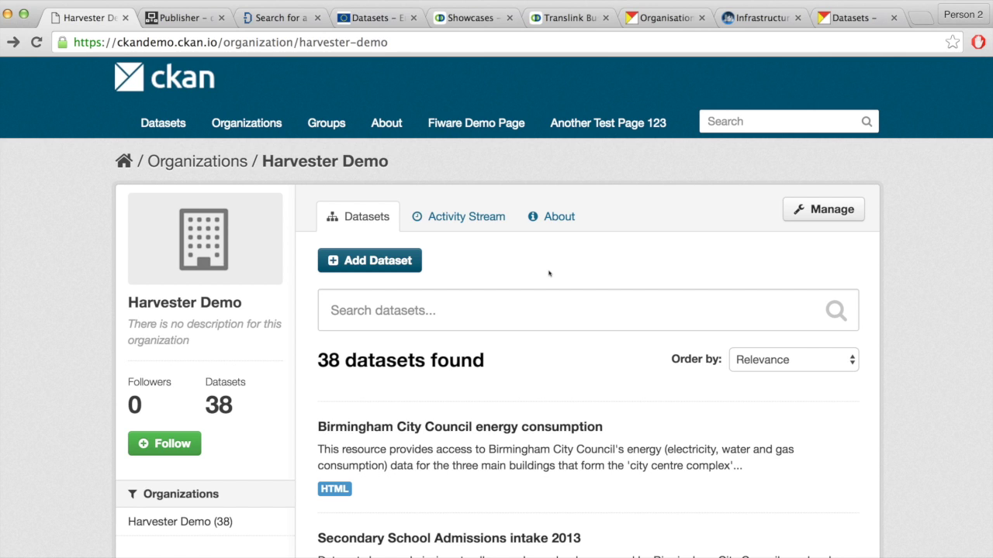
scroll(548, 273, "up", 2)
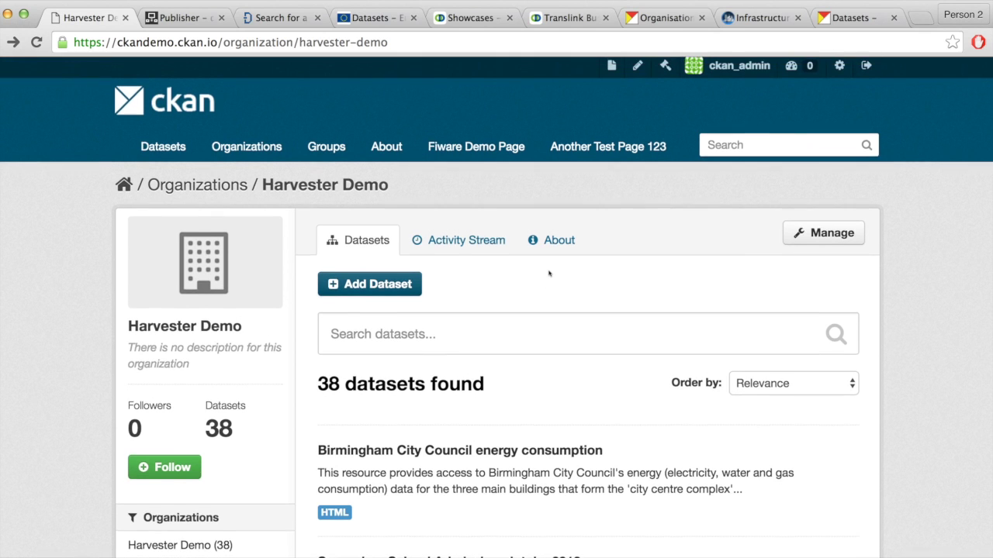